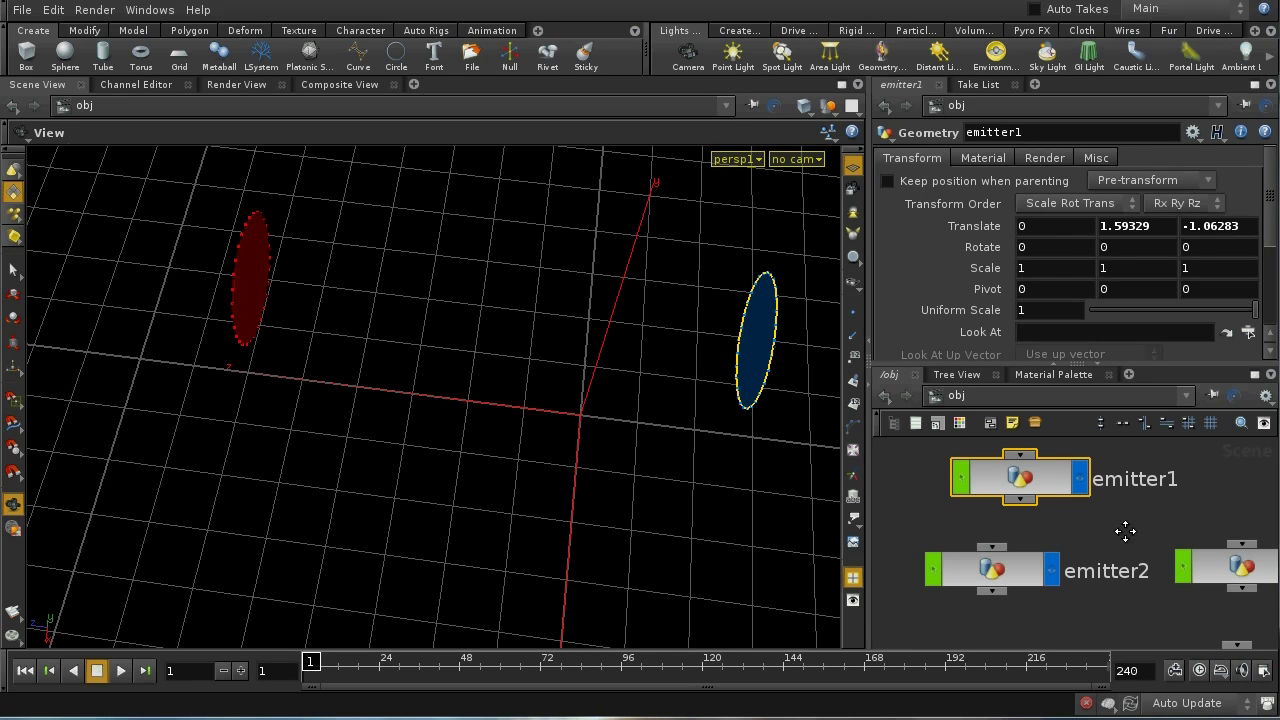
# Step: Tidy the object network by aligning the emitter2 node directly below emitter1
pyautogui.press('h')
pyautogui.moveTo(1063, 507); pyautogui.dragTo(1021, 493)
pyautogui.press('h')
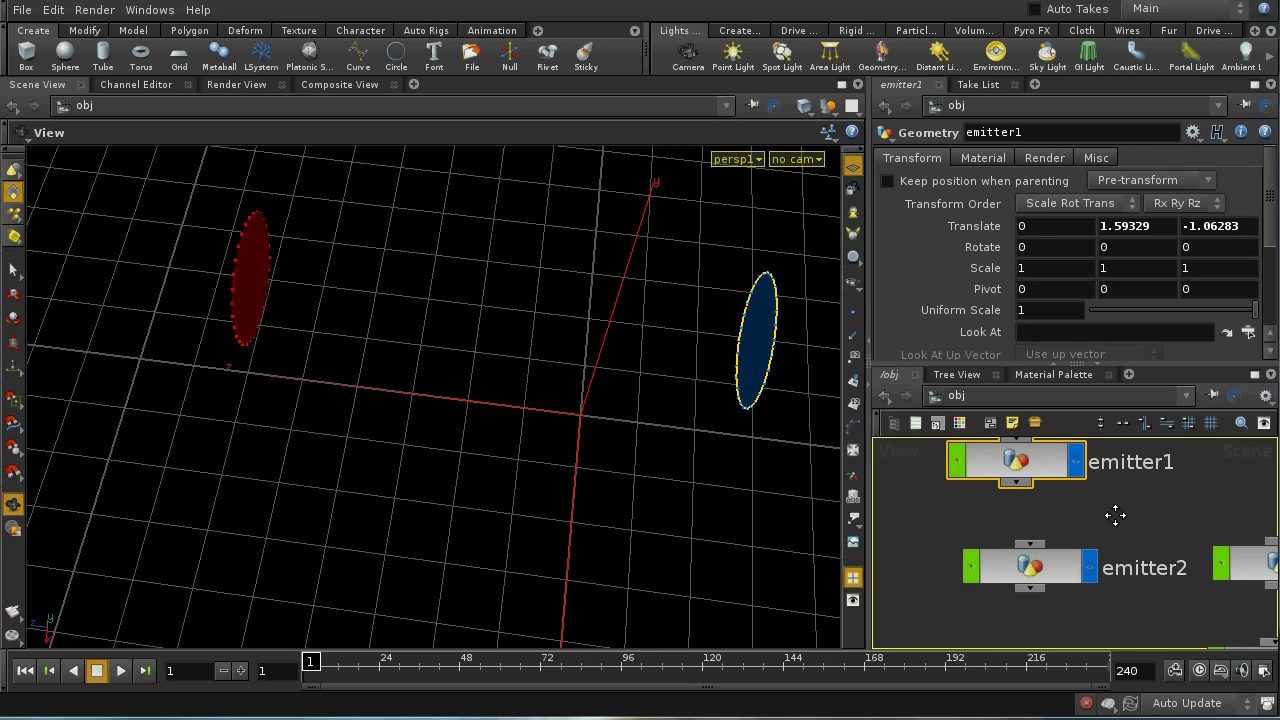
pyautogui.moveTo(1053, 564); pyautogui.dragTo(1038, 562)
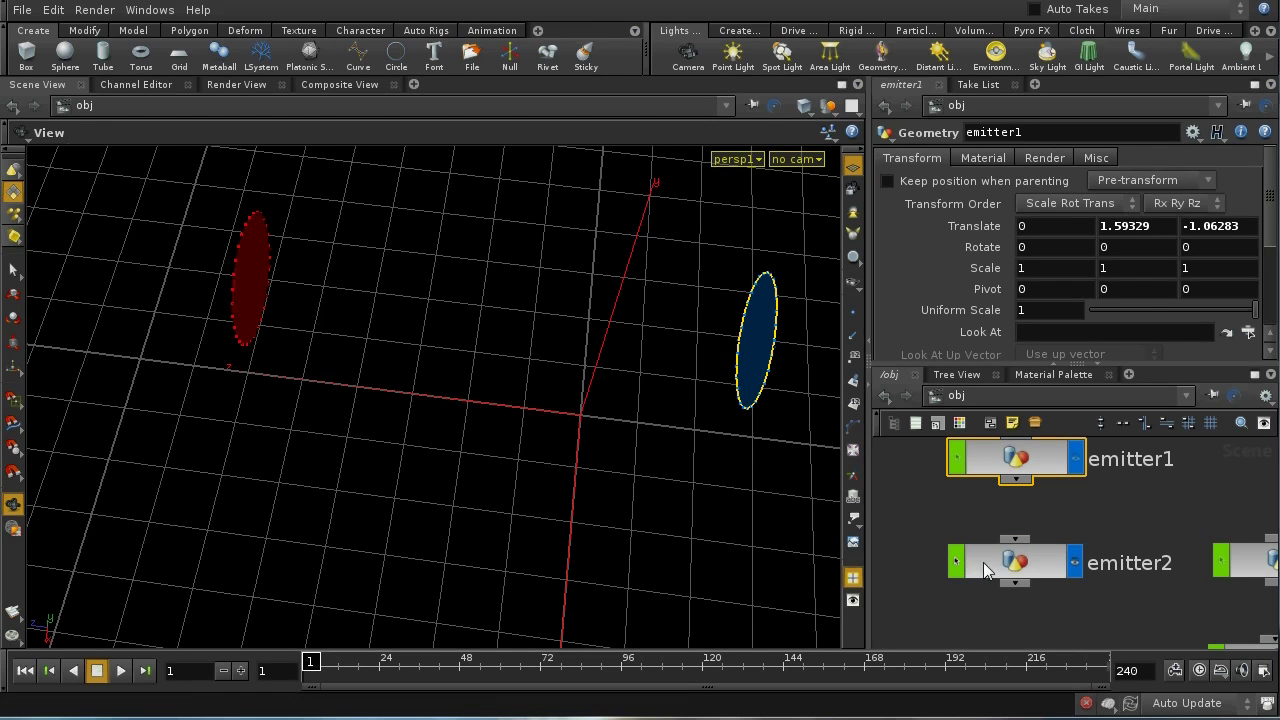
pyautogui.moveTo(1158, 531); pyautogui.dragTo(1159, 560, button='middle')
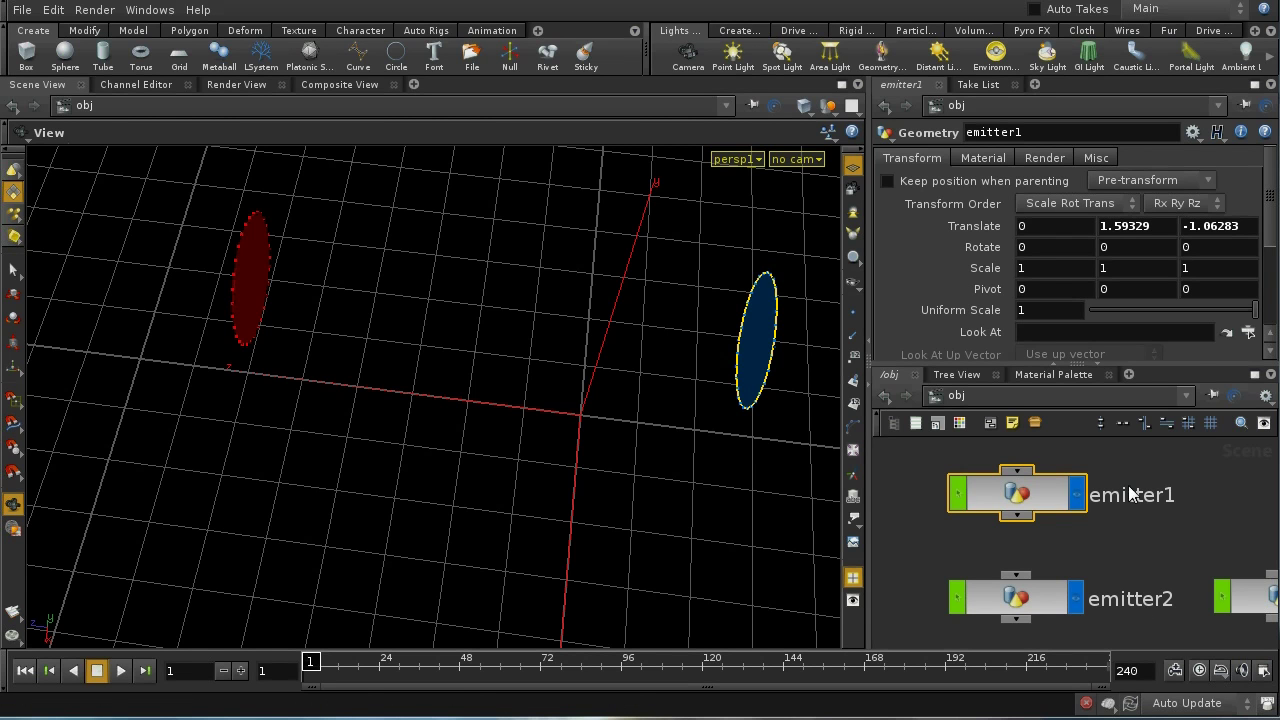
# Step: Review the circle1 and point1 nodes inside emitter1, and delete its attribcreate1 node
pyautogui.doubleClick(1018, 492)
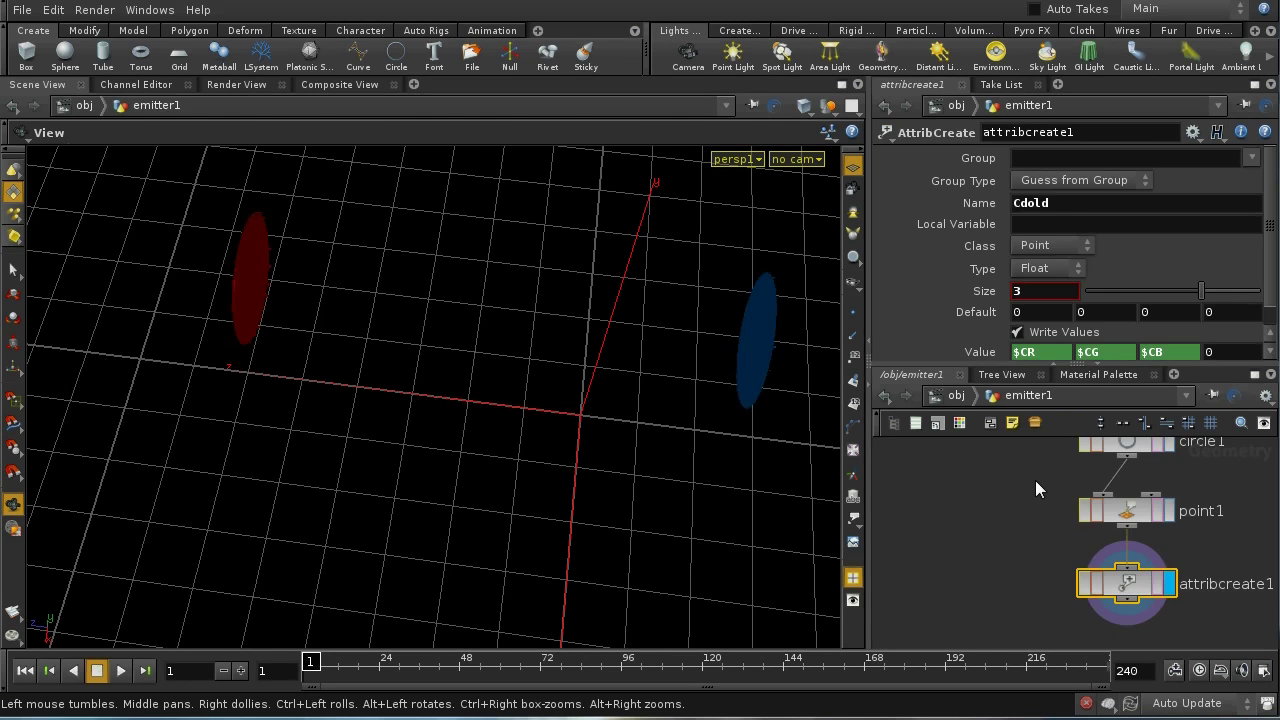
pyautogui.click(1095, 538)
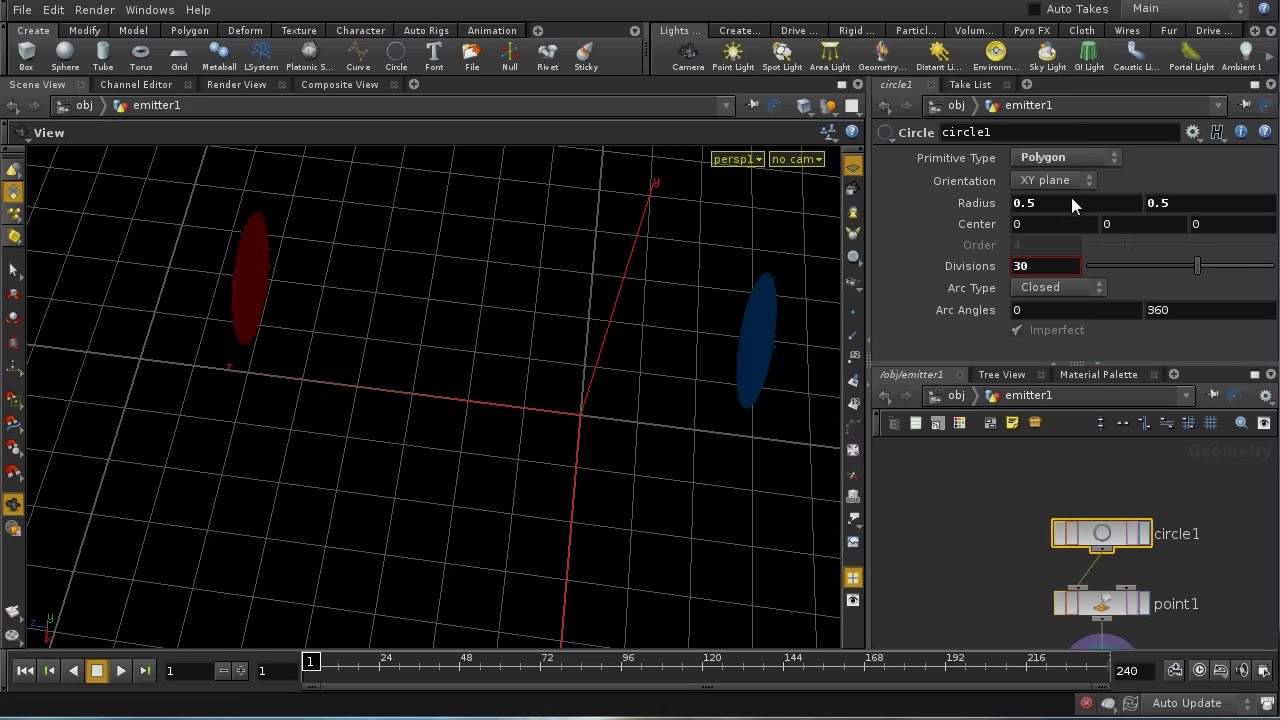
pyautogui.click(1194, 602)
pyautogui.moveTo(1194, 602); pyautogui.dragTo(1192, 560, button='middle')
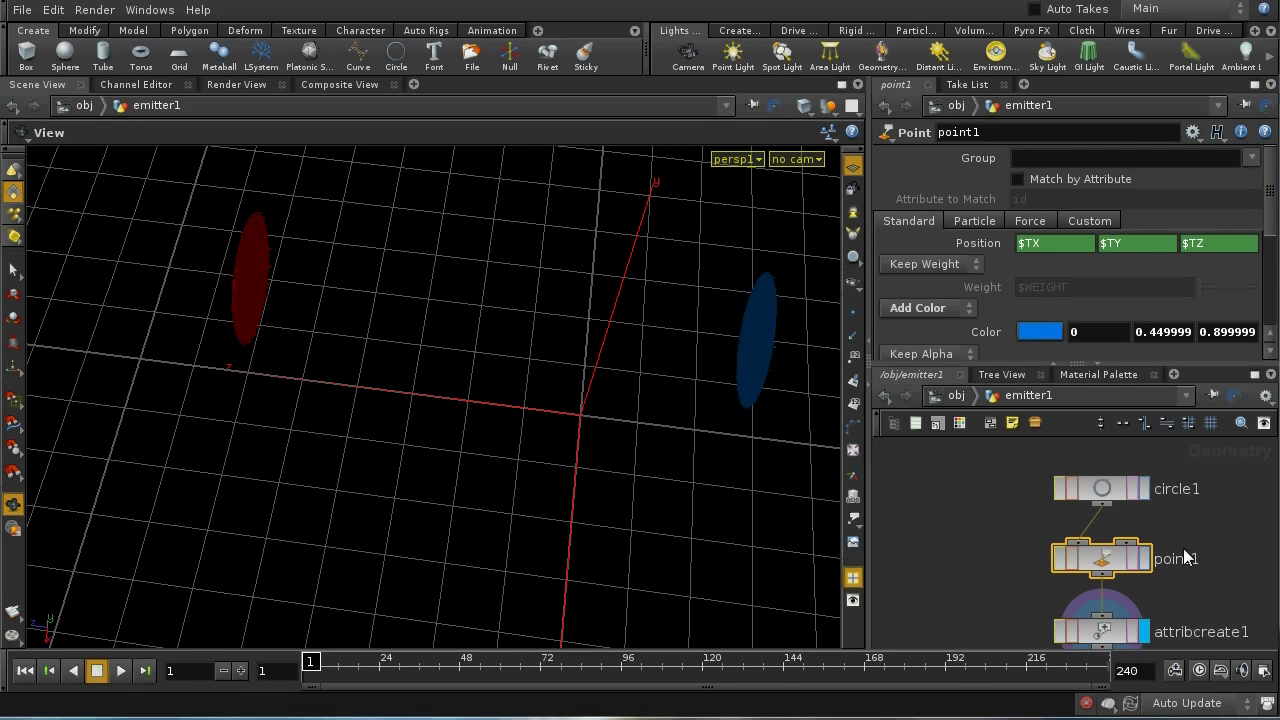
pyautogui.moveTo(1218, 590); pyautogui.dragTo(1211, 531, button='middle')
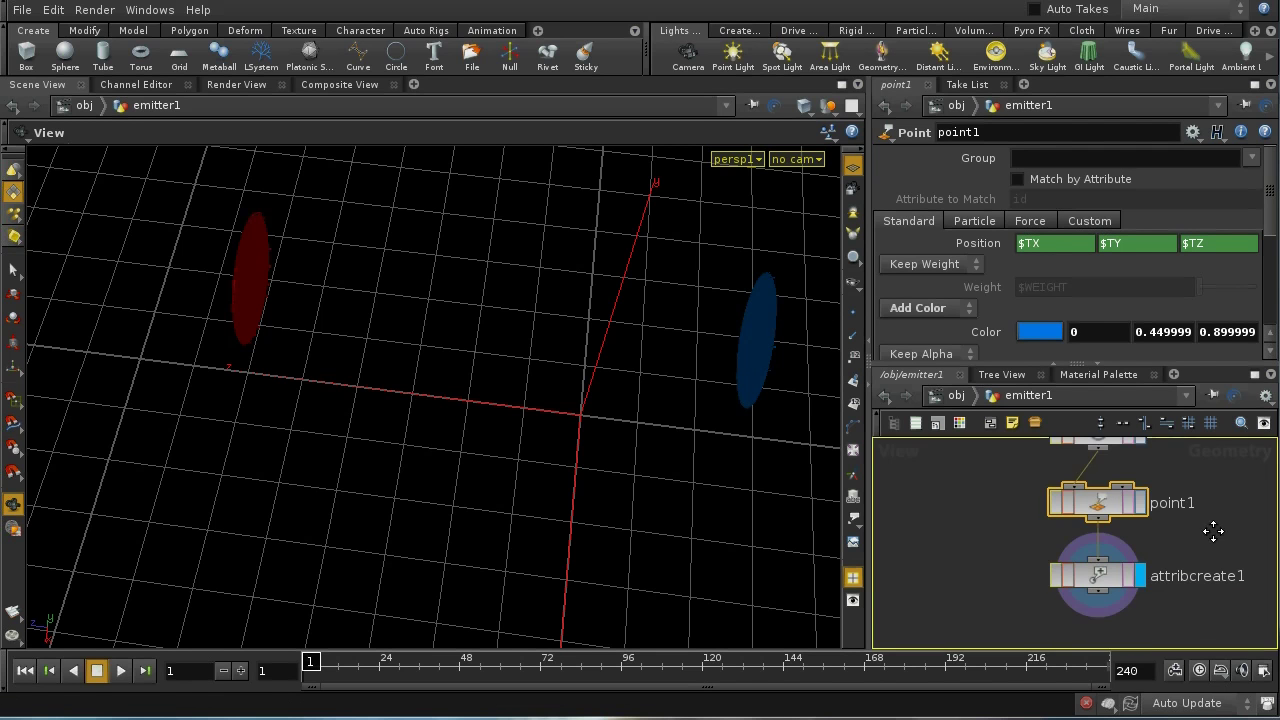
pyautogui.click(1104, 580)
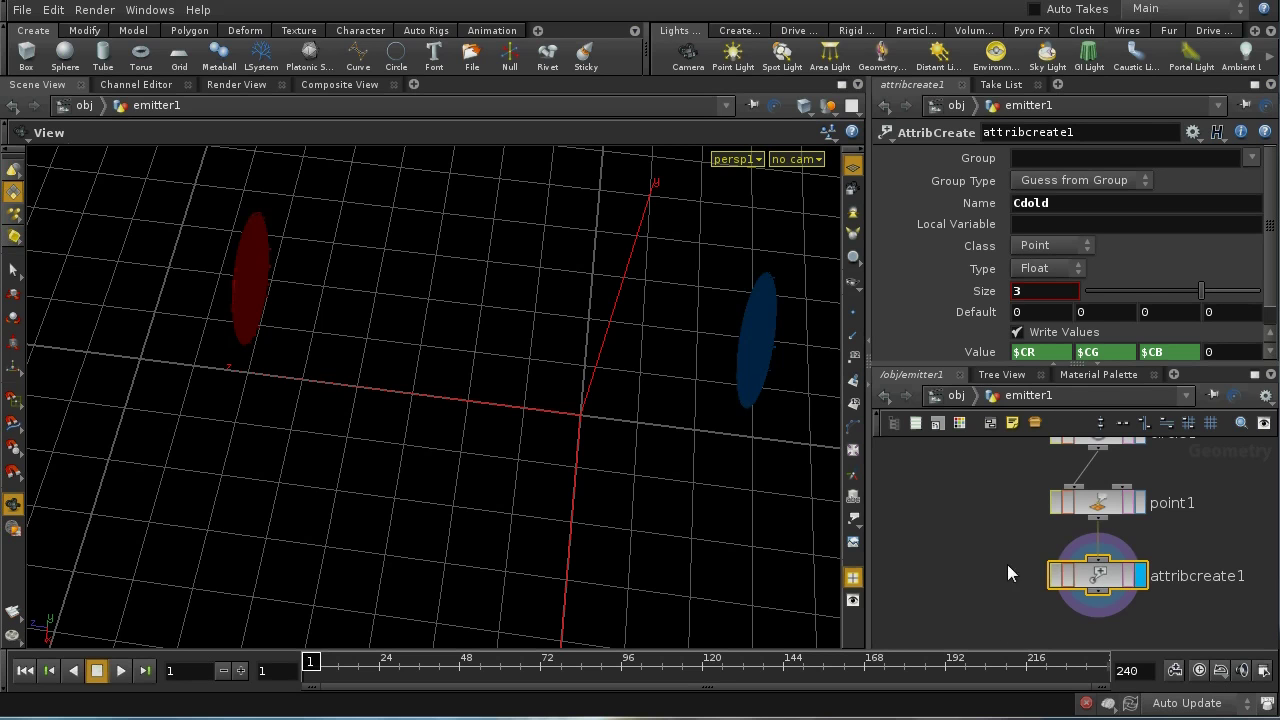
pyautogui.press('Delete')
pyautogui.press('h')
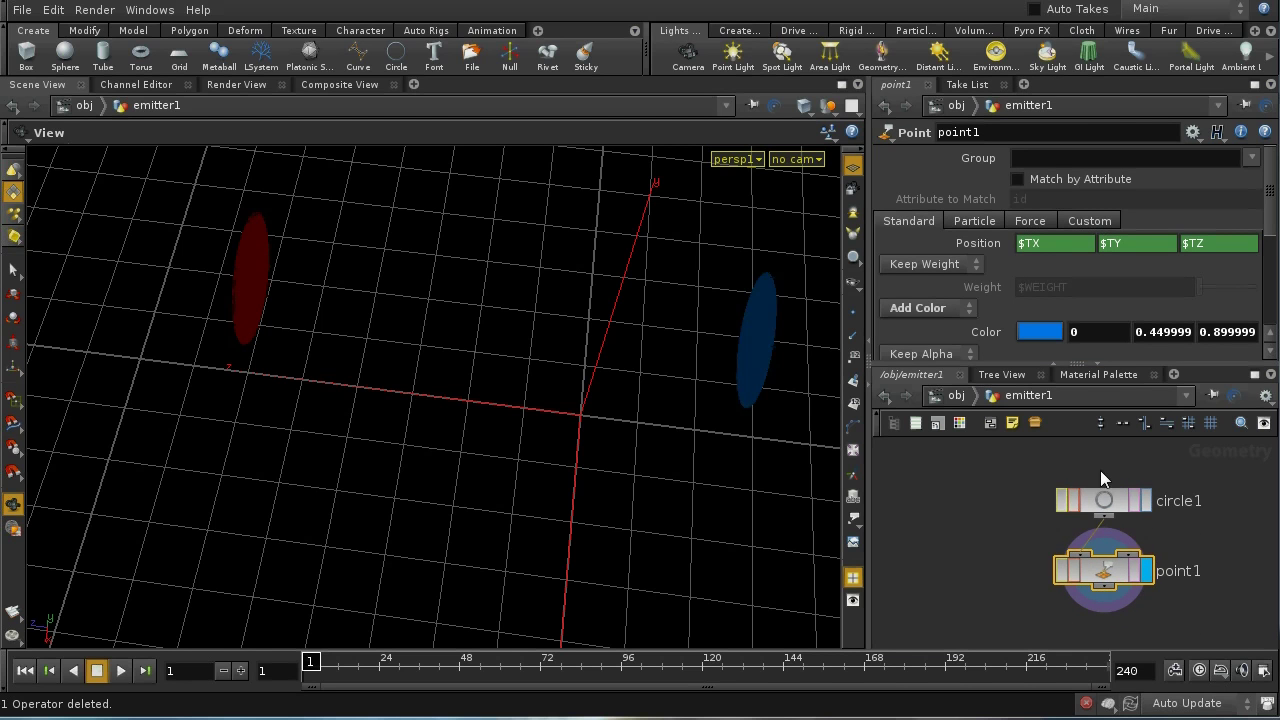
# Step: Delete the attribcreate1 node inside emitter2 and return to the object level
pyautogui.click(954, 396)
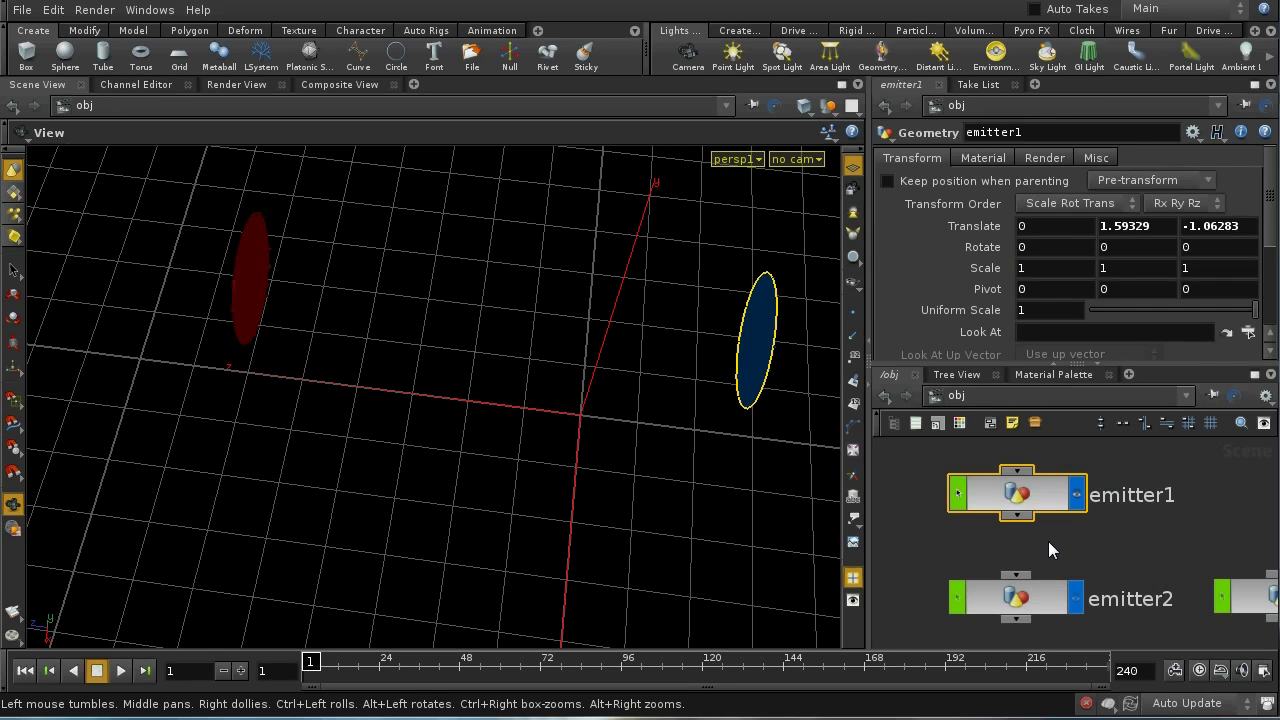
pyautogui.doubleClick(1032, 600)
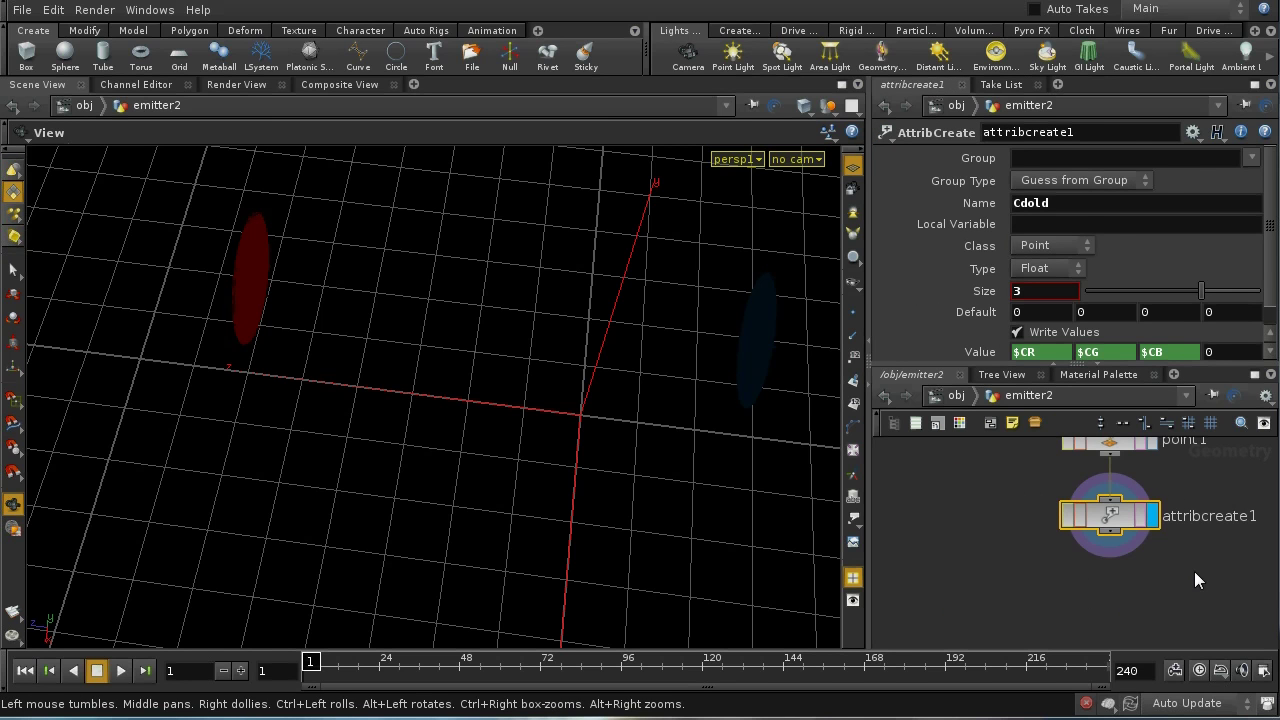
pyautogui.press('Delete')
pyautogui.press('h')
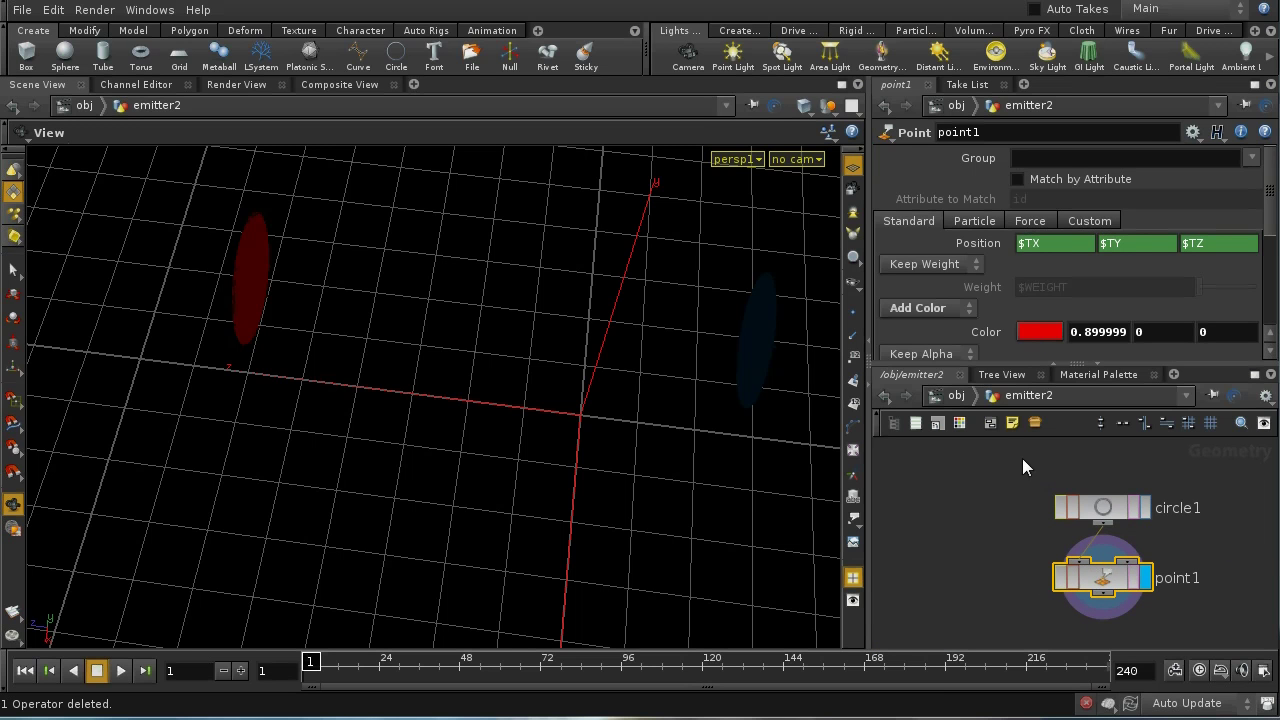
pyautogui.click(952, 395)
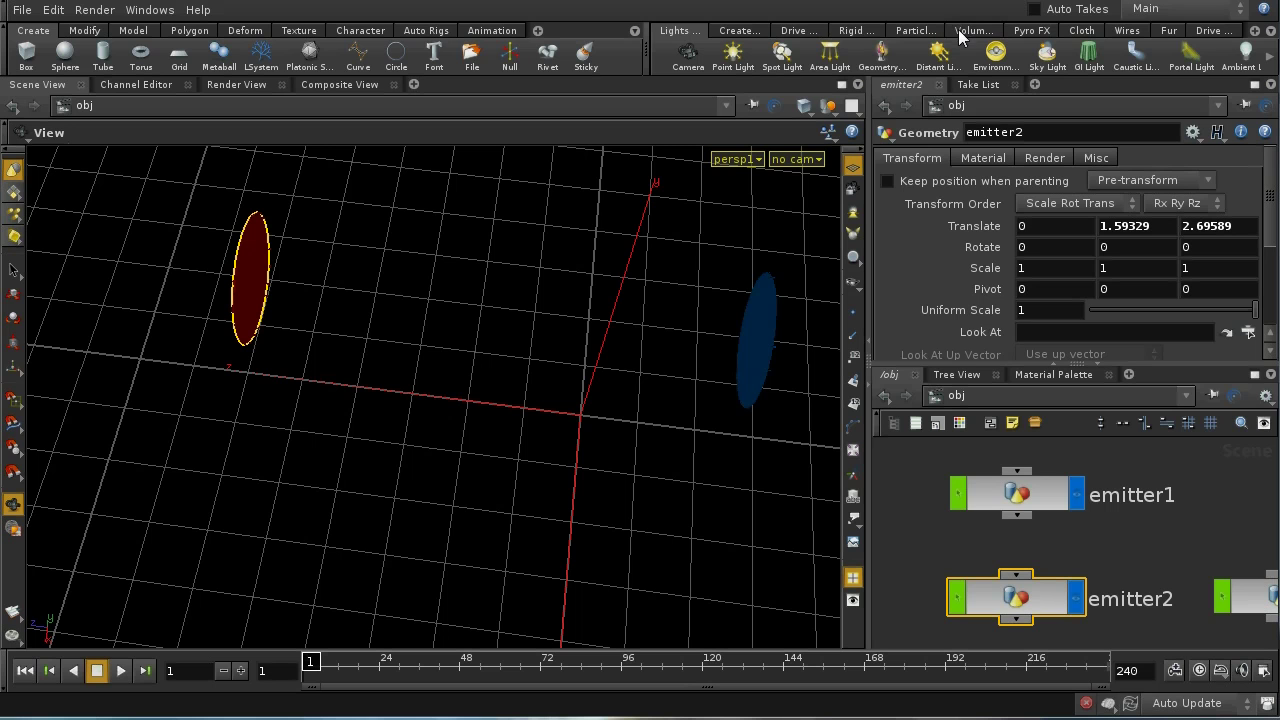
# Step: Open AutoDopNetwork in an enlarged network view and move sopsolver1 farther from merge2, clear of the emitter nodes
pyautogui.click(912, 31)
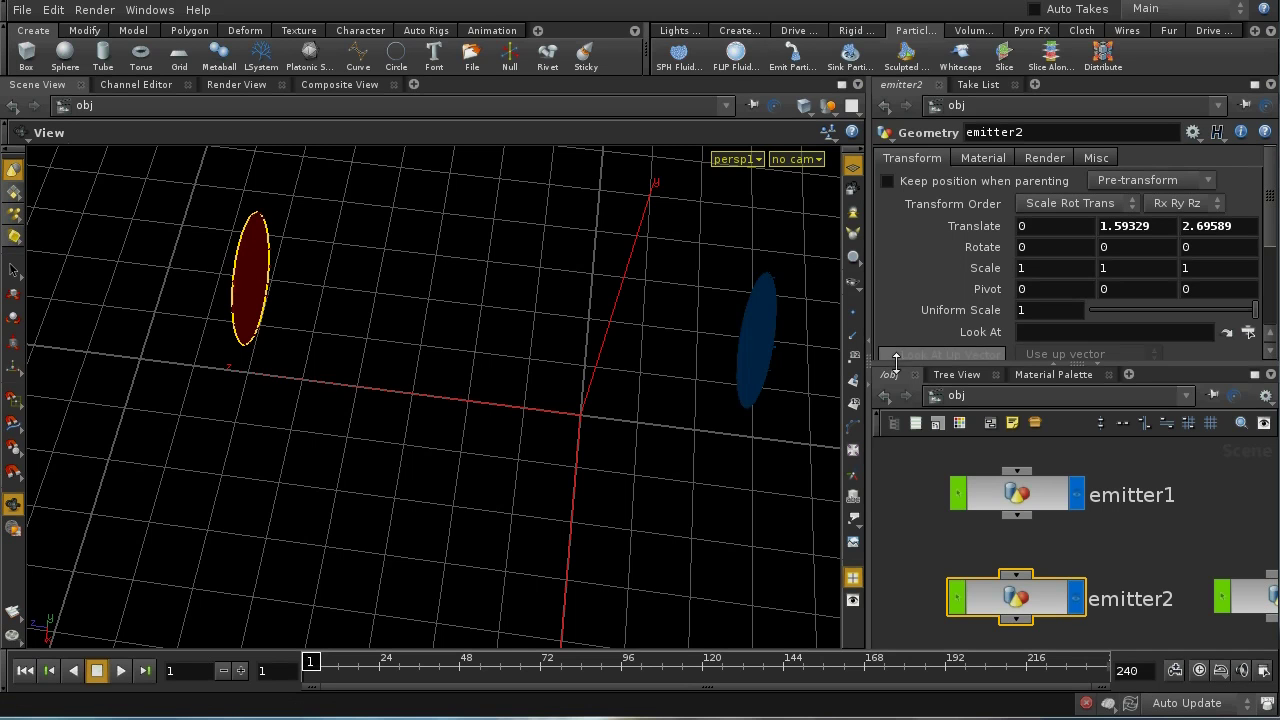
pyautogui.moveTo(1160, 578); pyautogui.dragTo(890, 565, button='middle')
pyautogui.moveTo(1103, 573); pyautogui.dragTo(1145, 430, button='middle')
pyautogui.doubleClick(1072, 561)
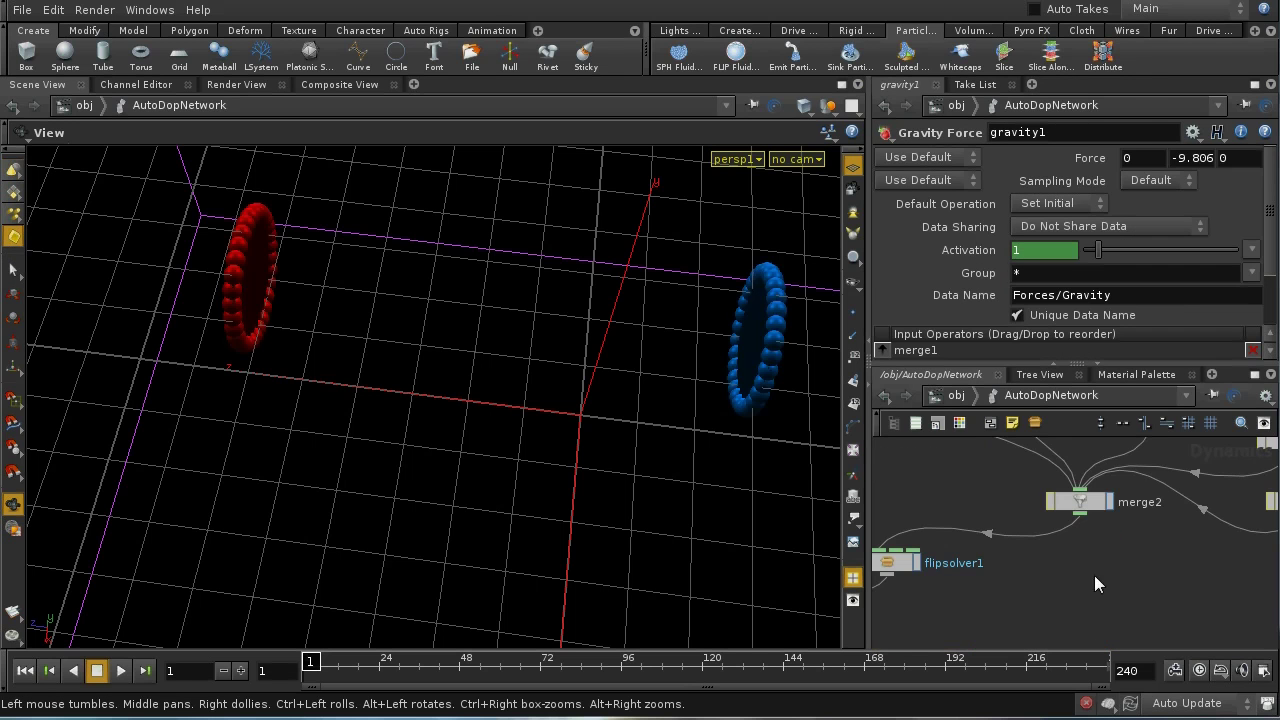
pyautogui.moveTo(1152, 549); pyautogui.dragTo(1077, 599, button='middle')
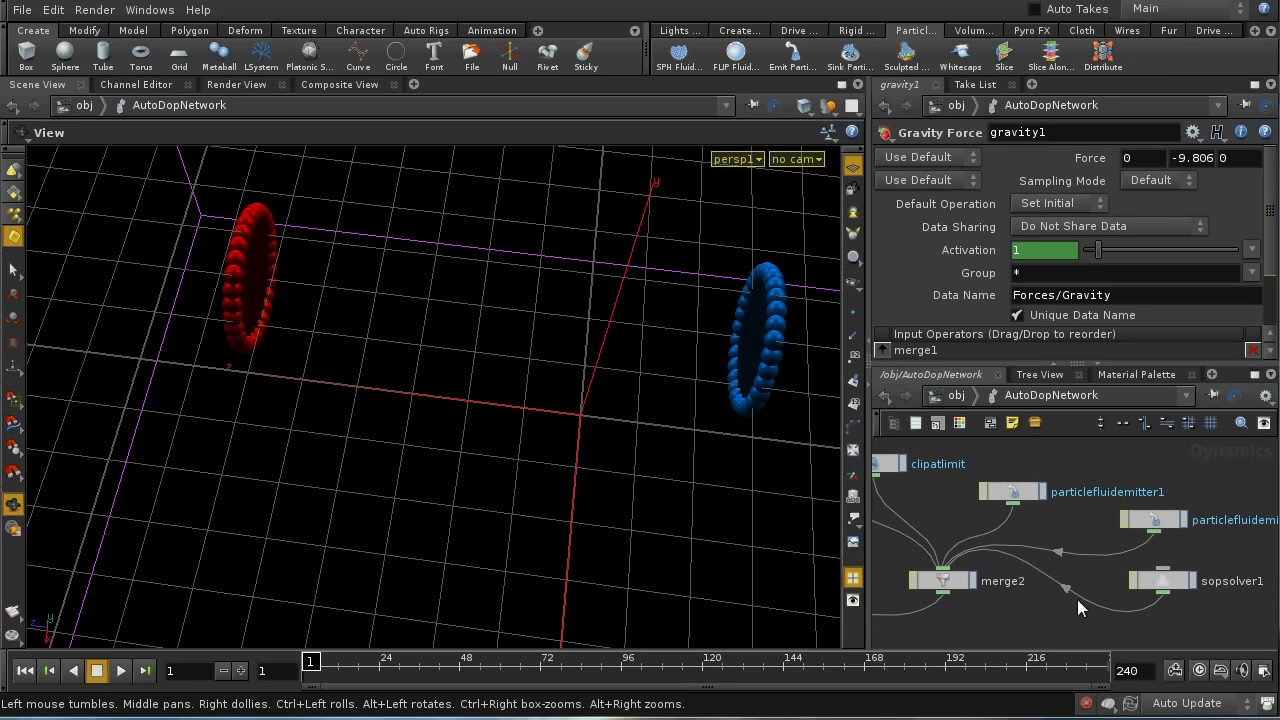
pyautogui.click(1255, 374)
pyautogui.moveTo(667, 518); pyautogui.dragTo(750, 469, button='middle')
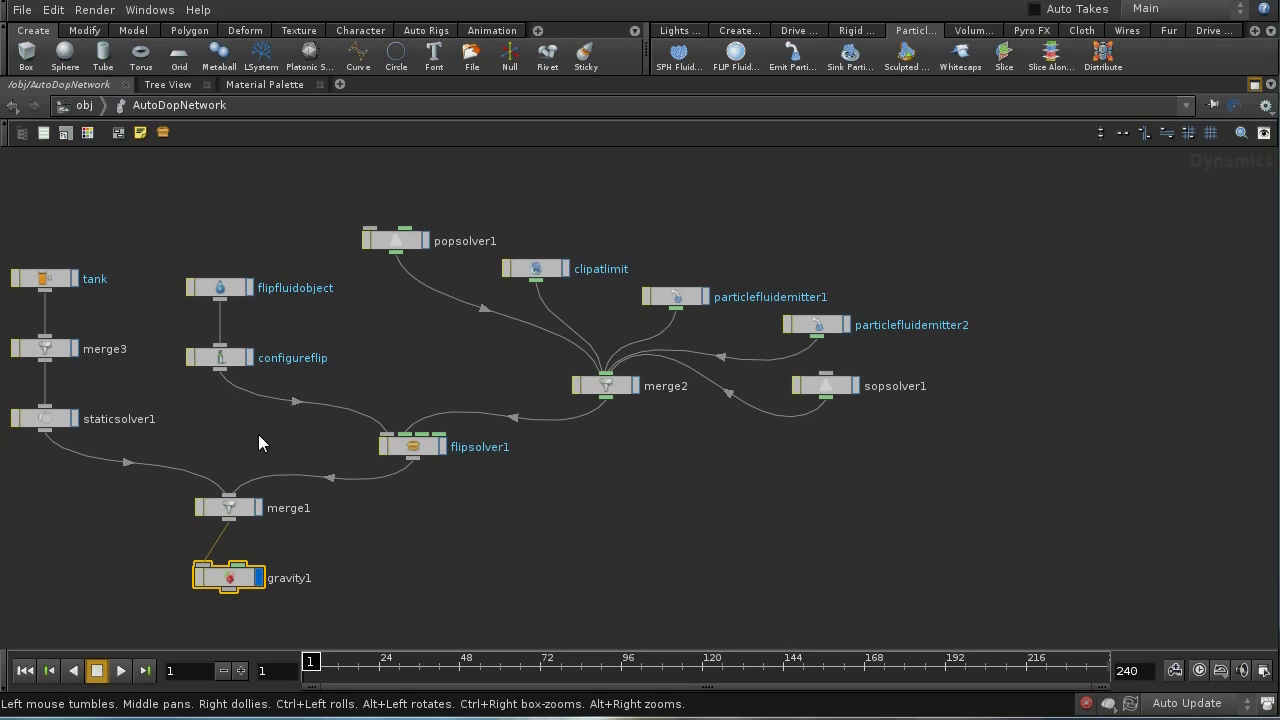
pyautogui.moveTo(258, 433); pyautogui.dragTo(321, 458, button='middle')
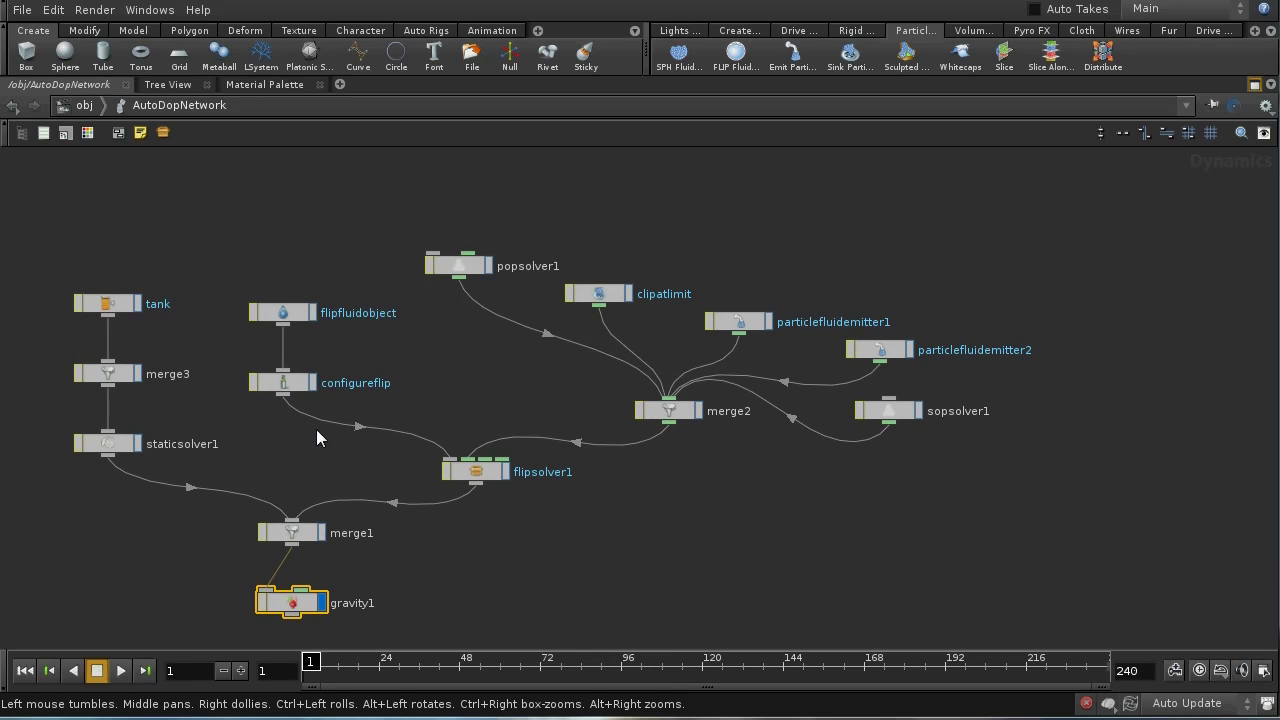
pyautogui.moveTo(900, 410); pyautogui.dragTo(987, 480)
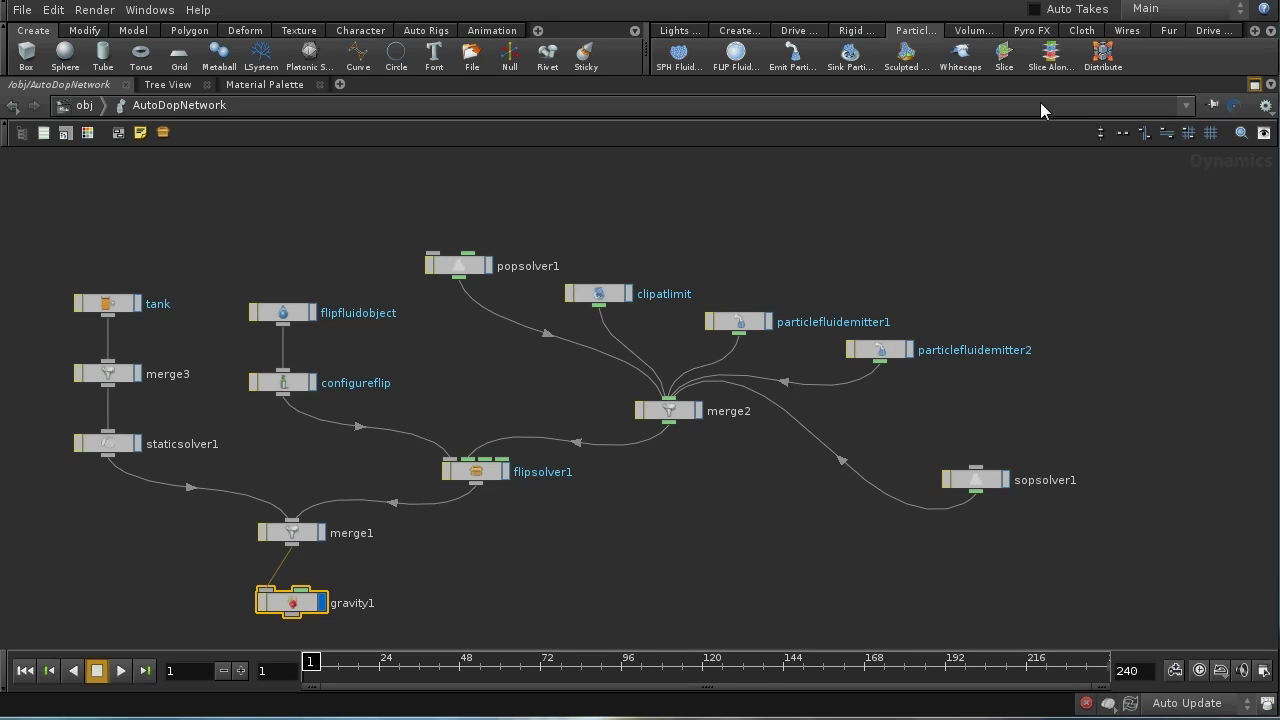
# Step: Restore the normal pane layout, go back to the object level and display the tank in the scene
pyautogui.click(1255, 86)
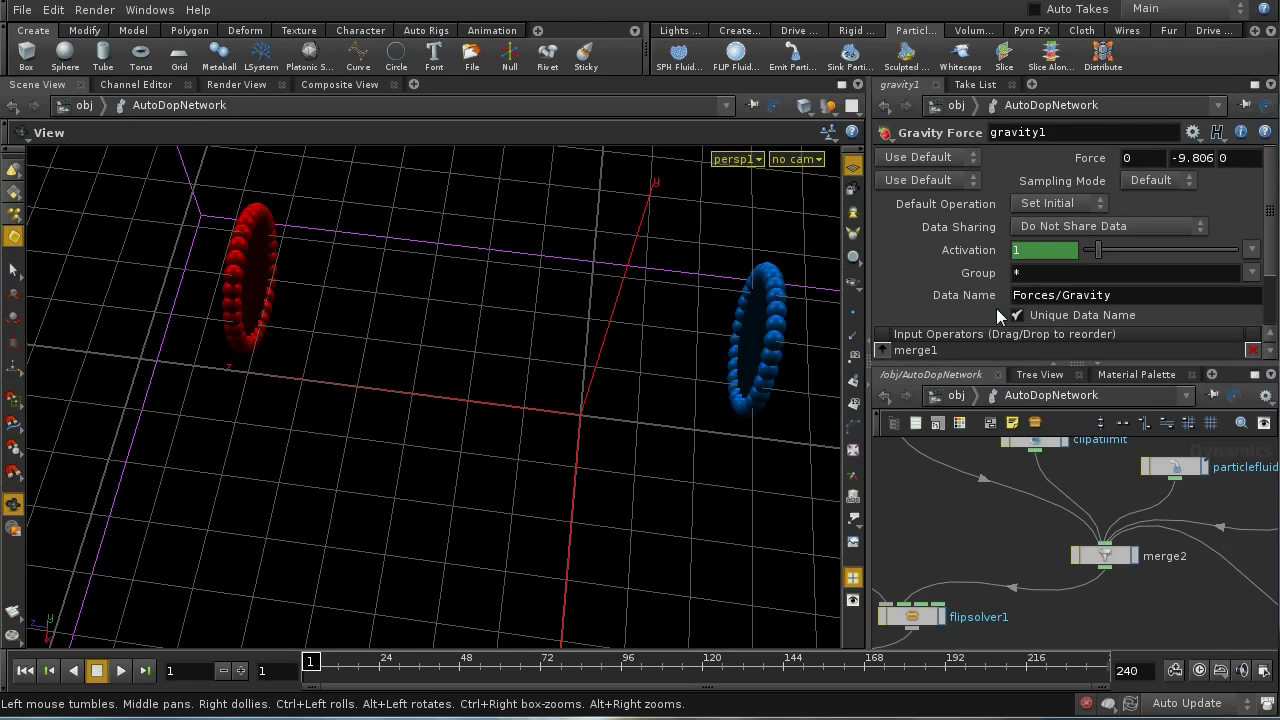
pyautogui.click(956, 396)
pyautogui.moveTo(1135, 613); pyautogui.dragTo(1137, 503, button='middle')
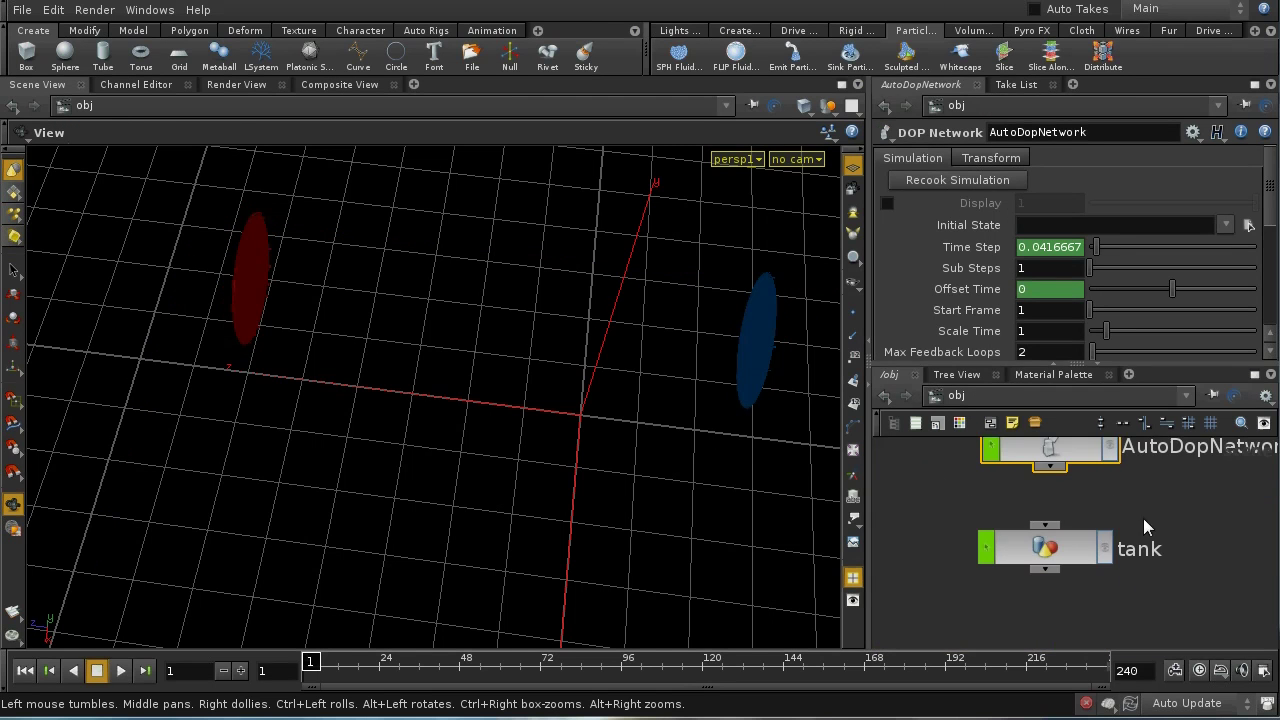
pyautogui.click(1106, 550)
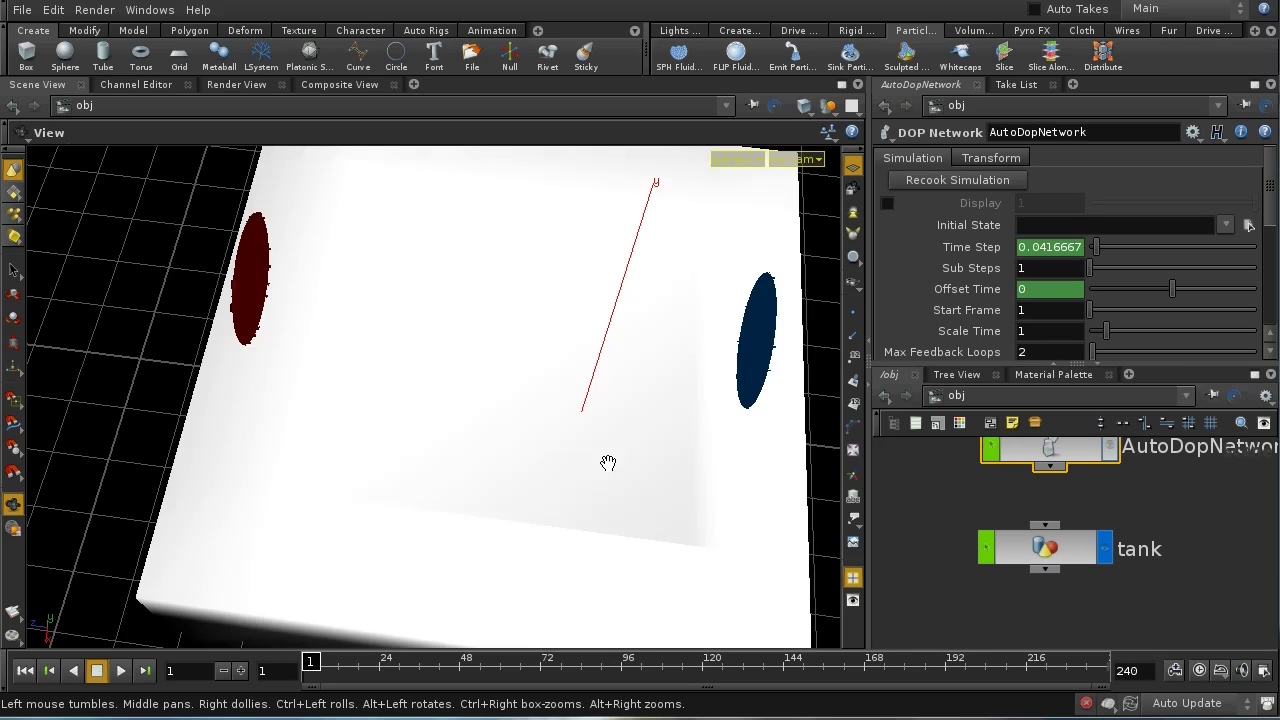
pyautogui.moveTo(597, 457); pyautogui.dragTo(577, 363)
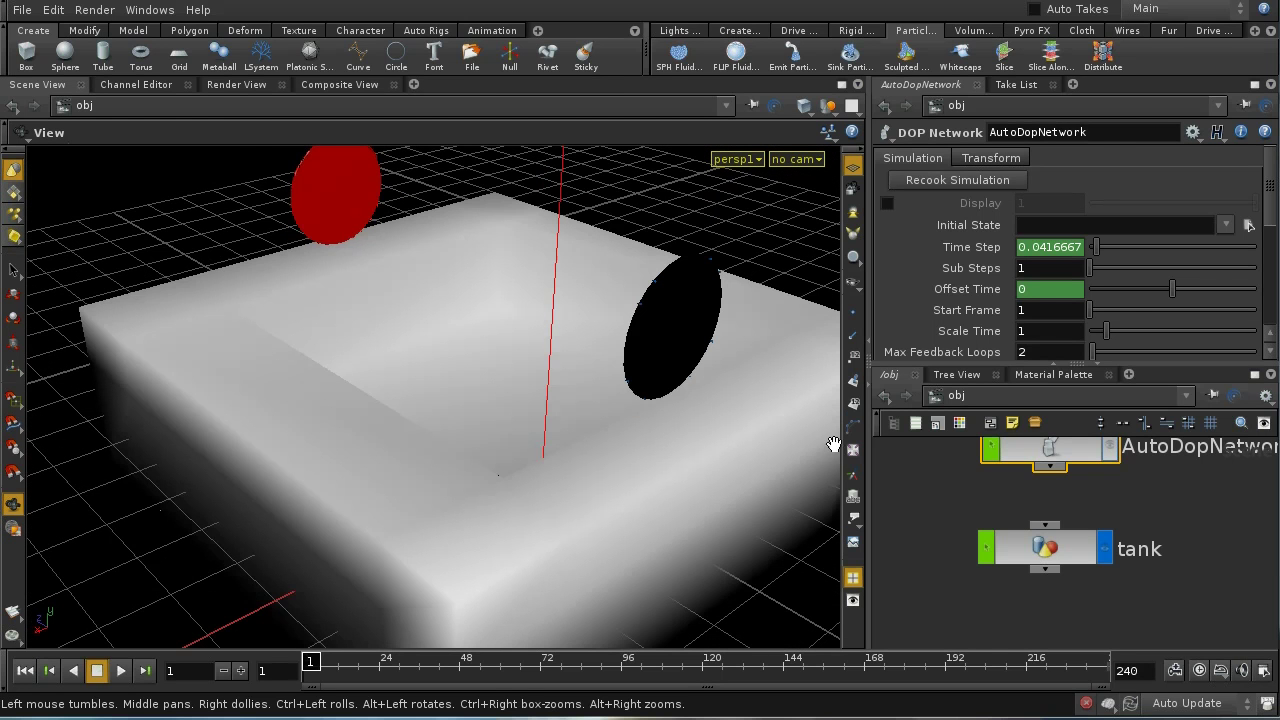
# Step: Reopen AutoDopNetwork and inspect the velocity settings of particlefluidemitter2
pyautogui.doubleClick(1050, 447)
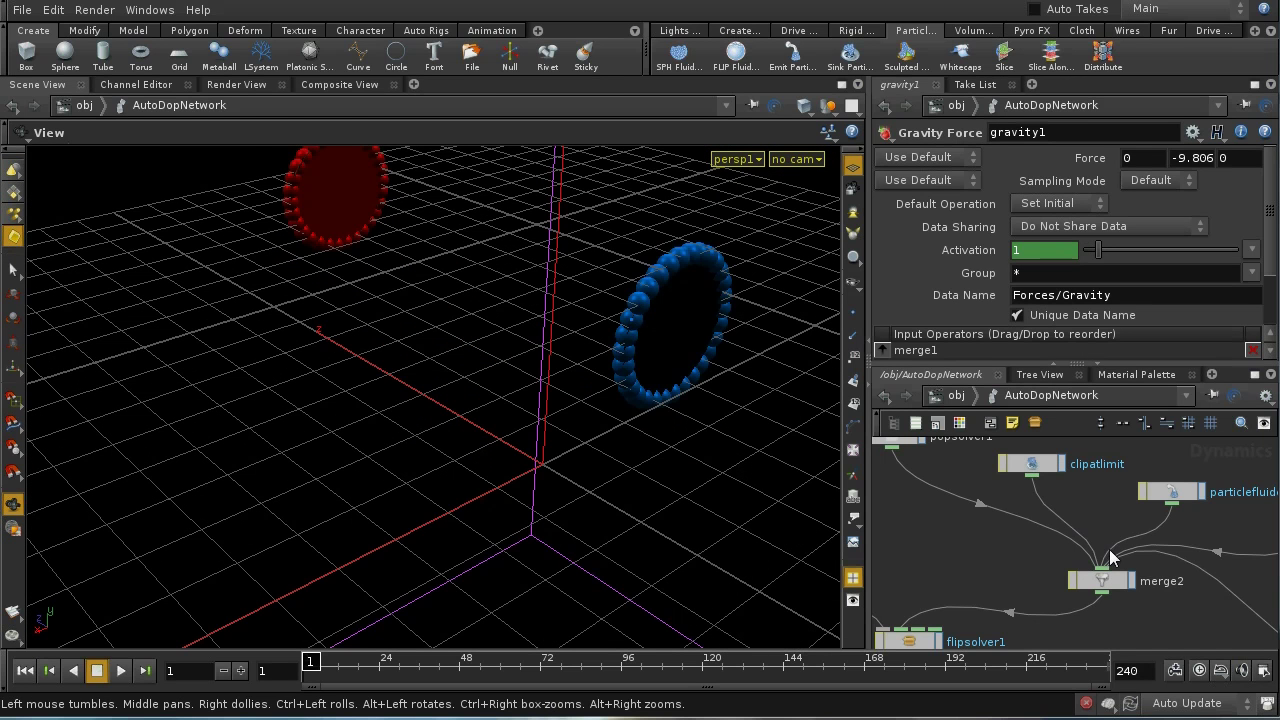
pyautogui.moveTo(1144, 618); pyautogui.dragTo(1197, 643, button='middle')
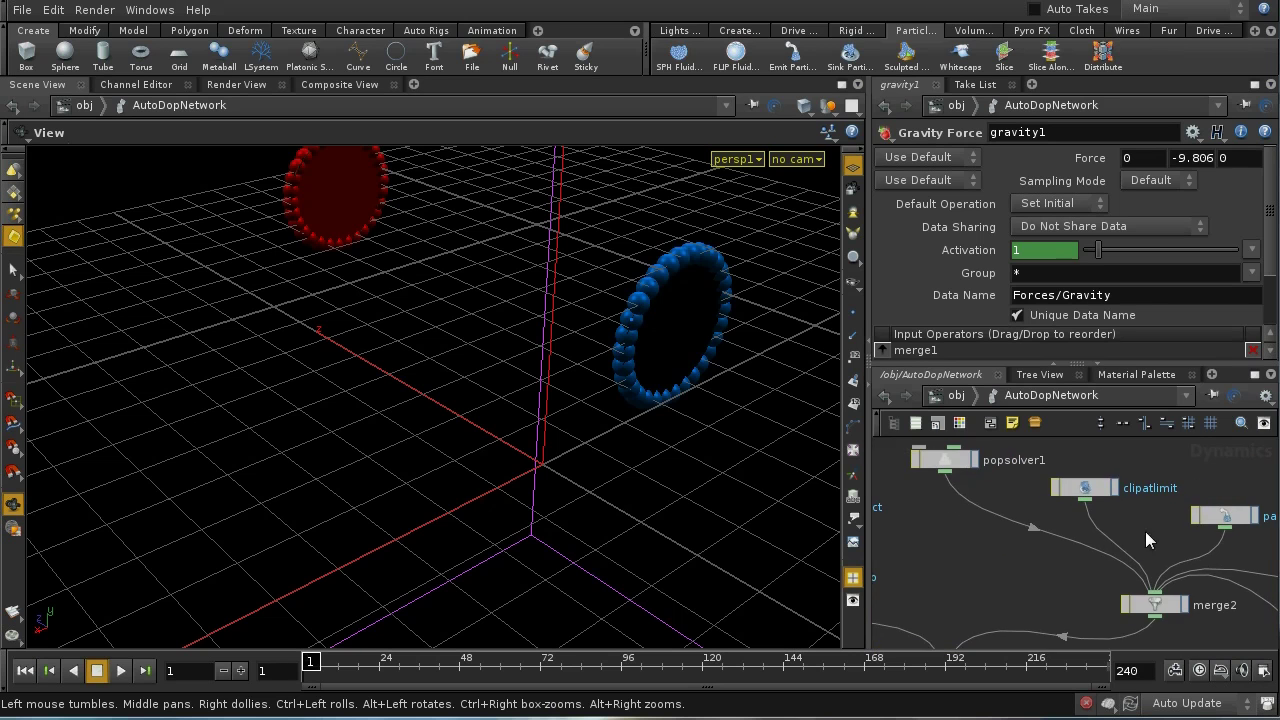
pyautogui.moveTo(1139, 523); pyautogui.dragTo(920, 506, button='middle')
pyautogui.moveTo(1150, 576); pyautogui.dragTo(1056, 506, button='middle')
pyautogui.click(1056, 506)
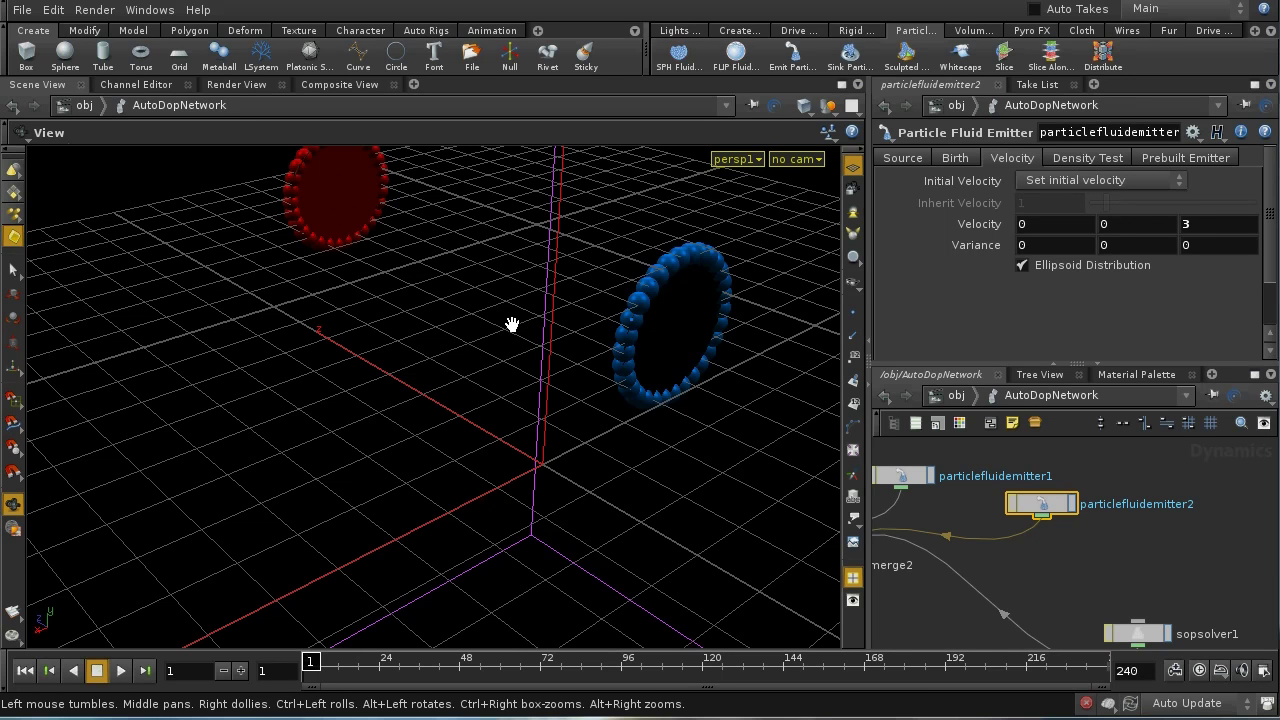
# Step: View both emitters from the side, play the fluid simulation and stop it at frame 23
pyautogui.moveTo(449, 300); pyautogui.dragTo(414, 266)
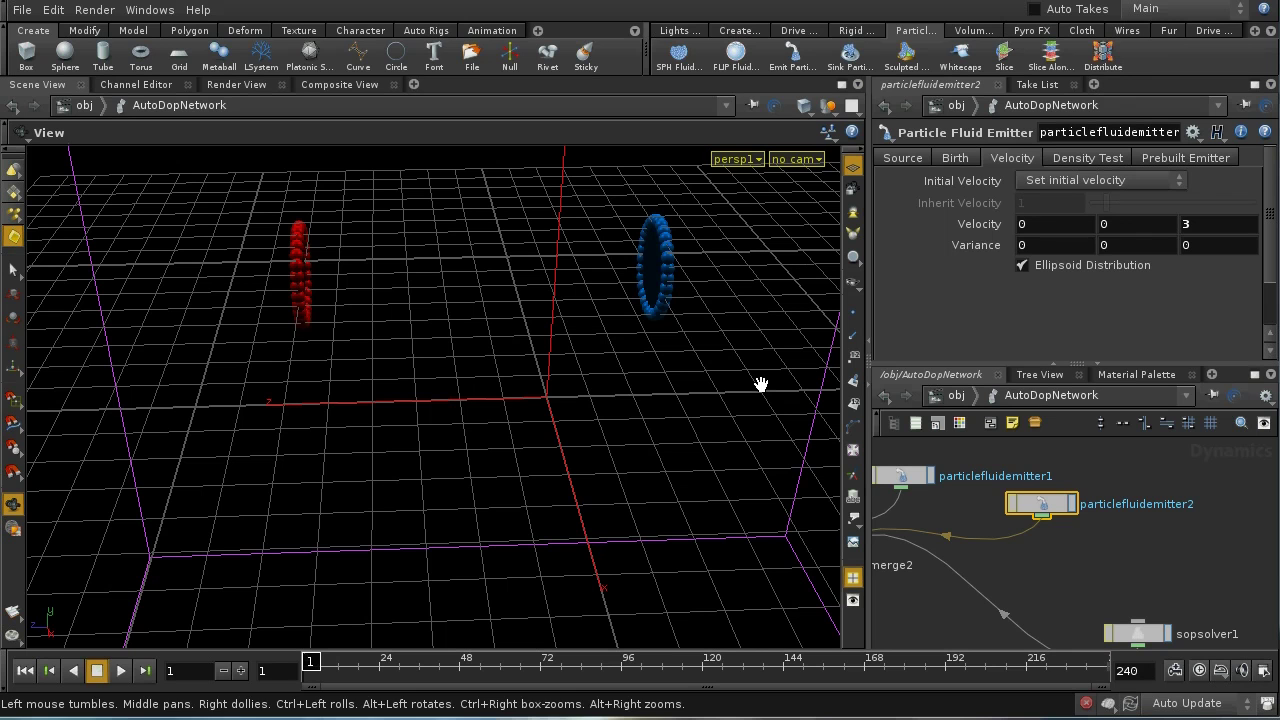
pyautogui.click(119, 672)
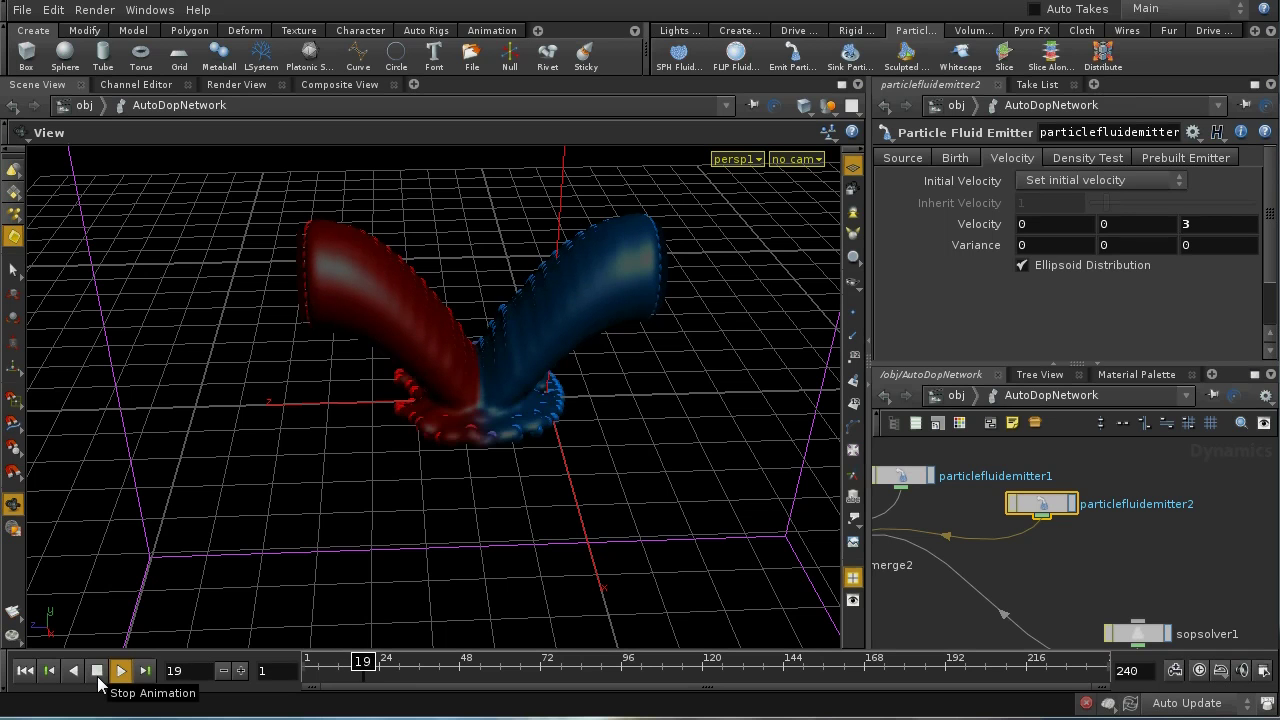
pyautogui.click(97, 671)
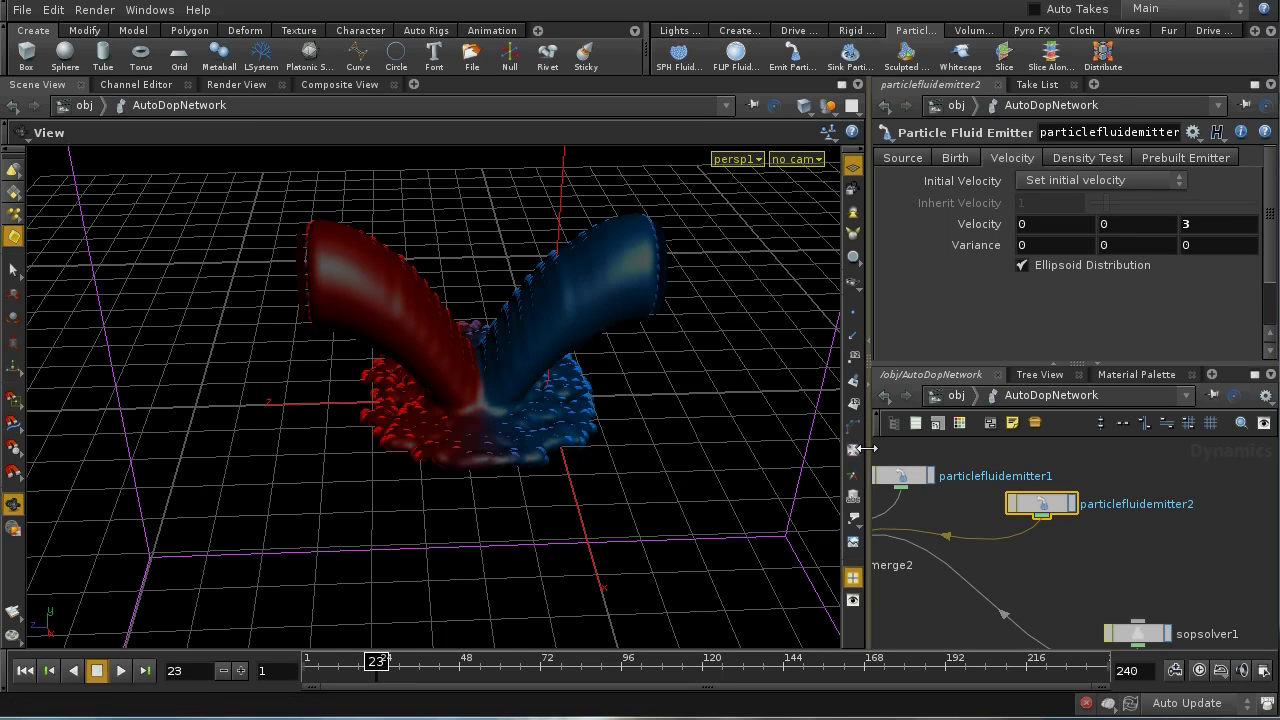
# Step: Return to the object level and hide the tank geometry
pyautogui.click(943, 395)
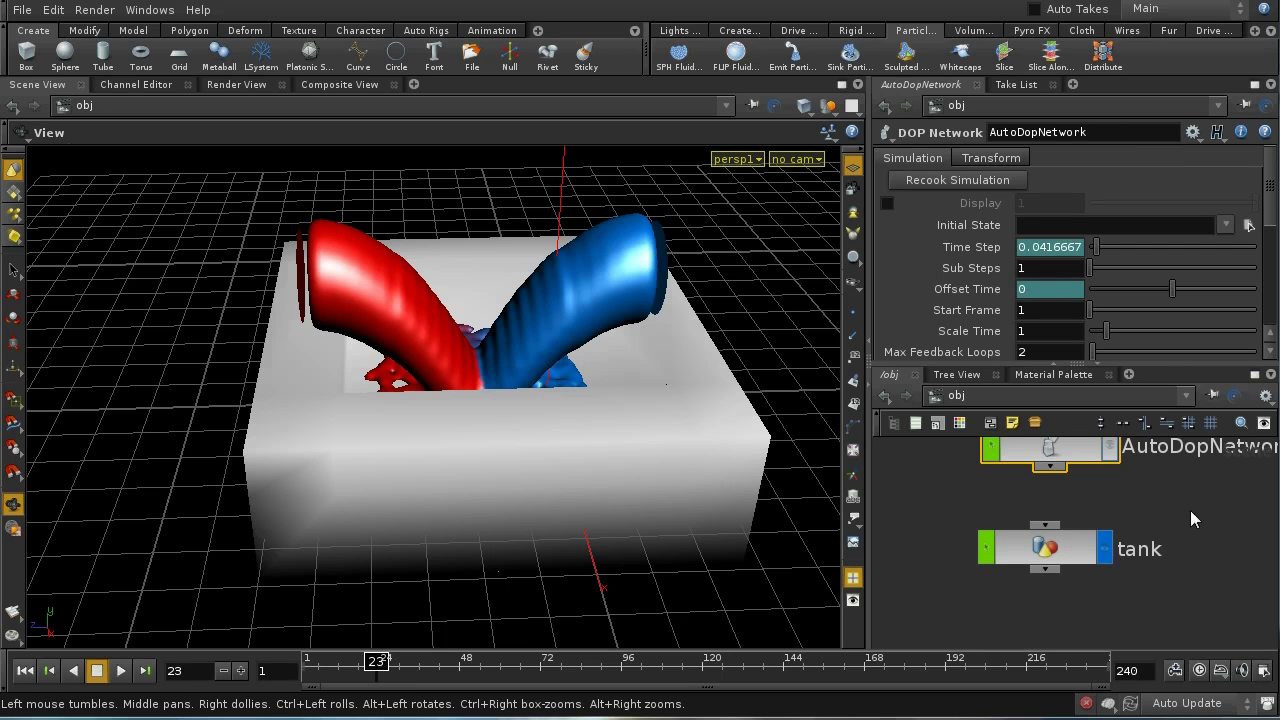
pyautogui.scroll(2, 1160, 550)
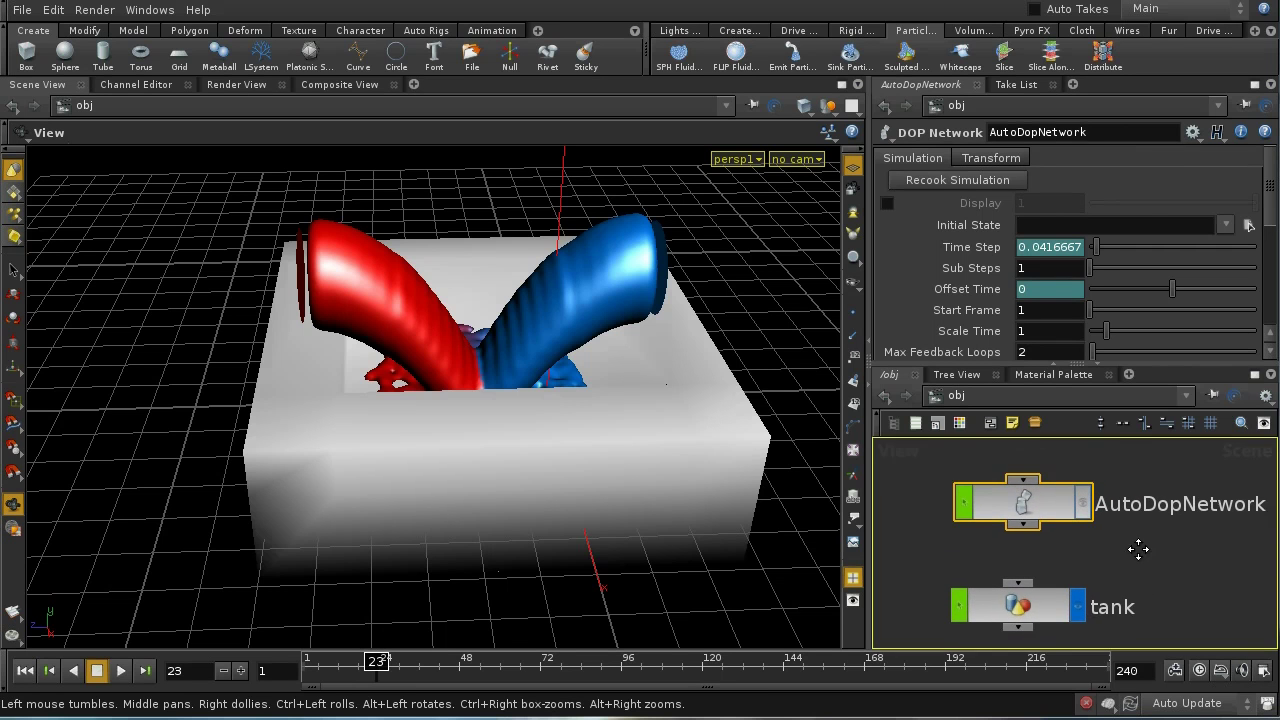
pyautogui.click(1073, 570)
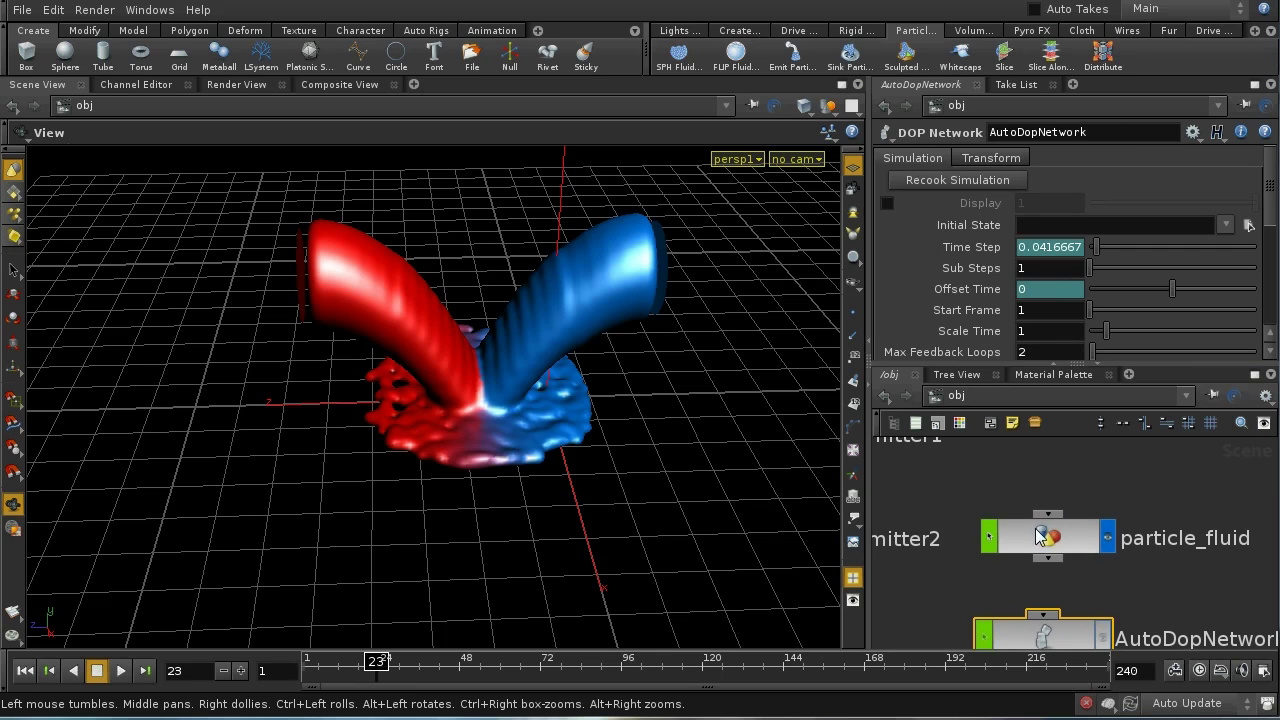
# Step: Delete the attribtransfer1 node inside particle_fluid
pyautogui.doubleClick(1058, 540)
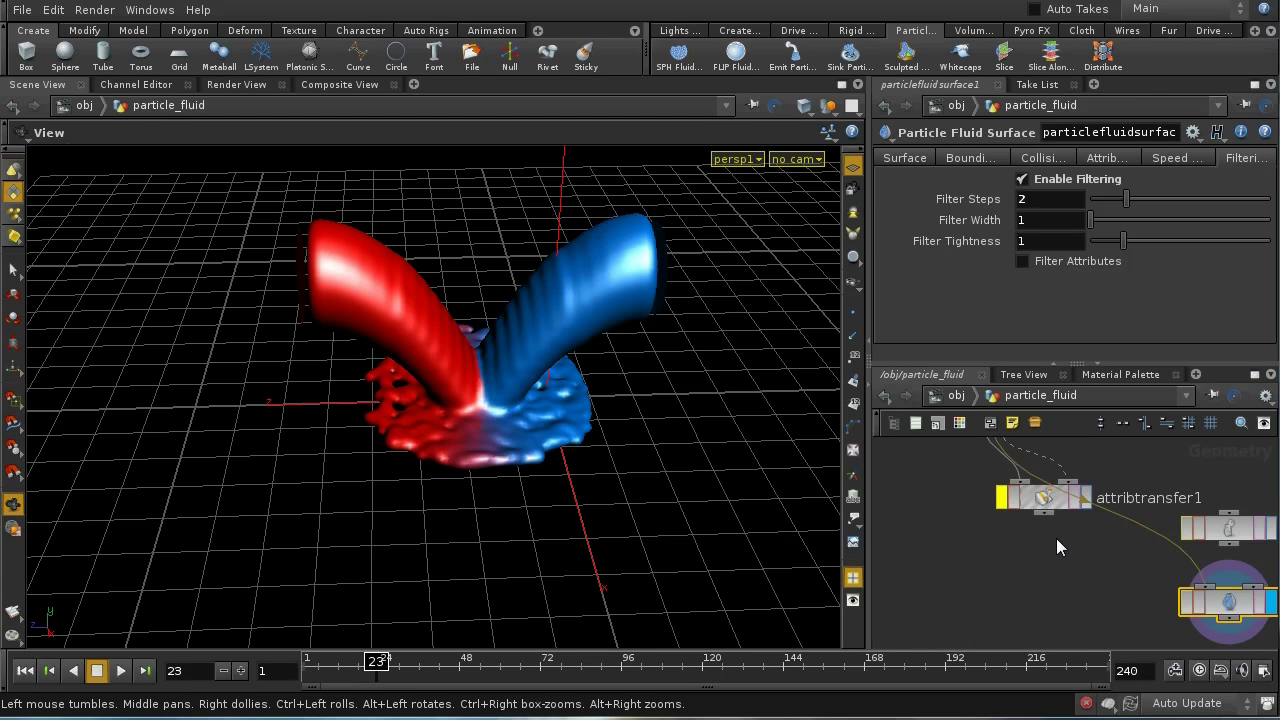
pyautogui.click(1021, 565)
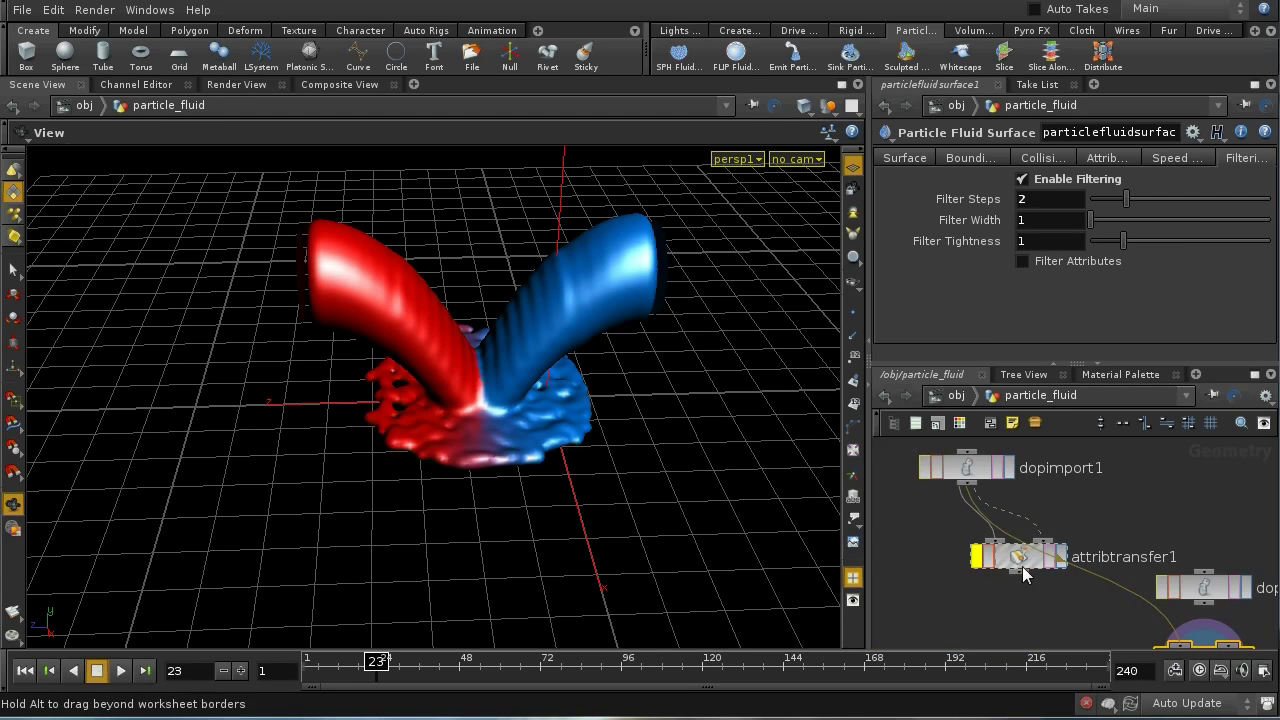
pyautogui.press('Delete')
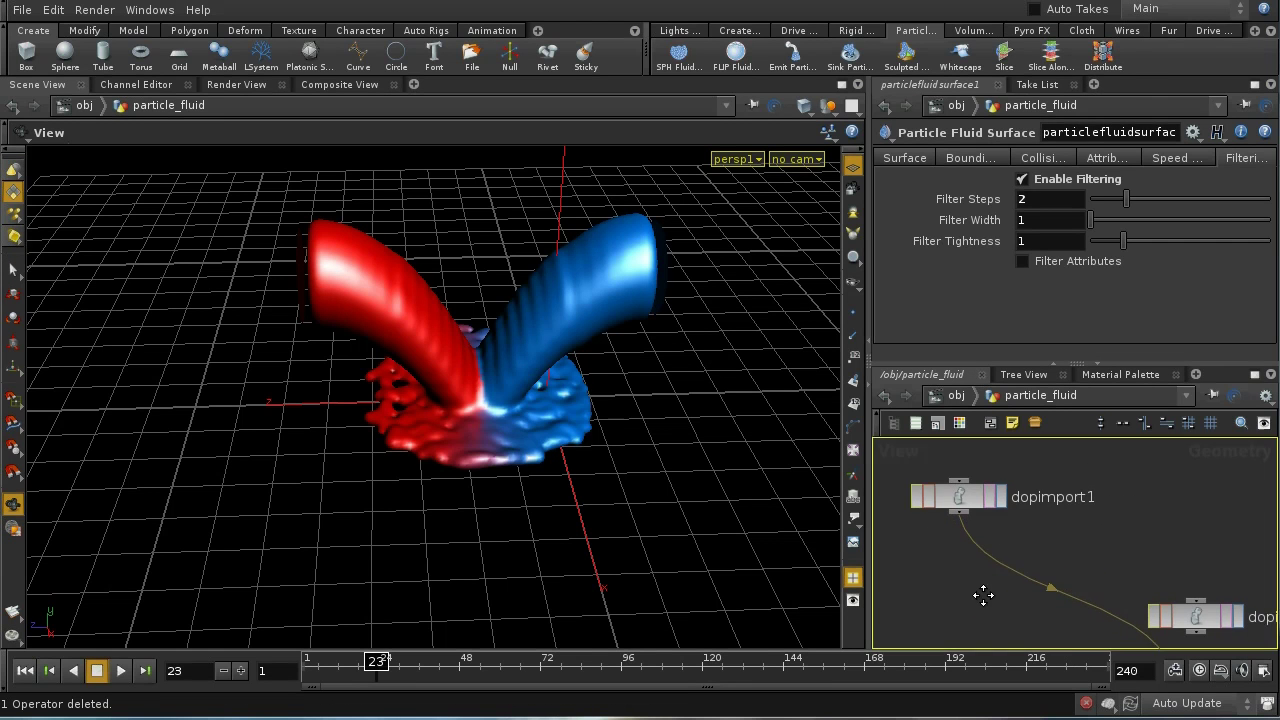
# Step: Move the particlefluidsurface1 node directly beneath dopimport1 in the particle_fluid network
pyautogui.moveTo(1092, 518); pyautogui.dragTo(1166, 469, button='middle')
pyautogui.moveTo(1074, 609); pyautogui.dragTo(980, 556, button='middle')
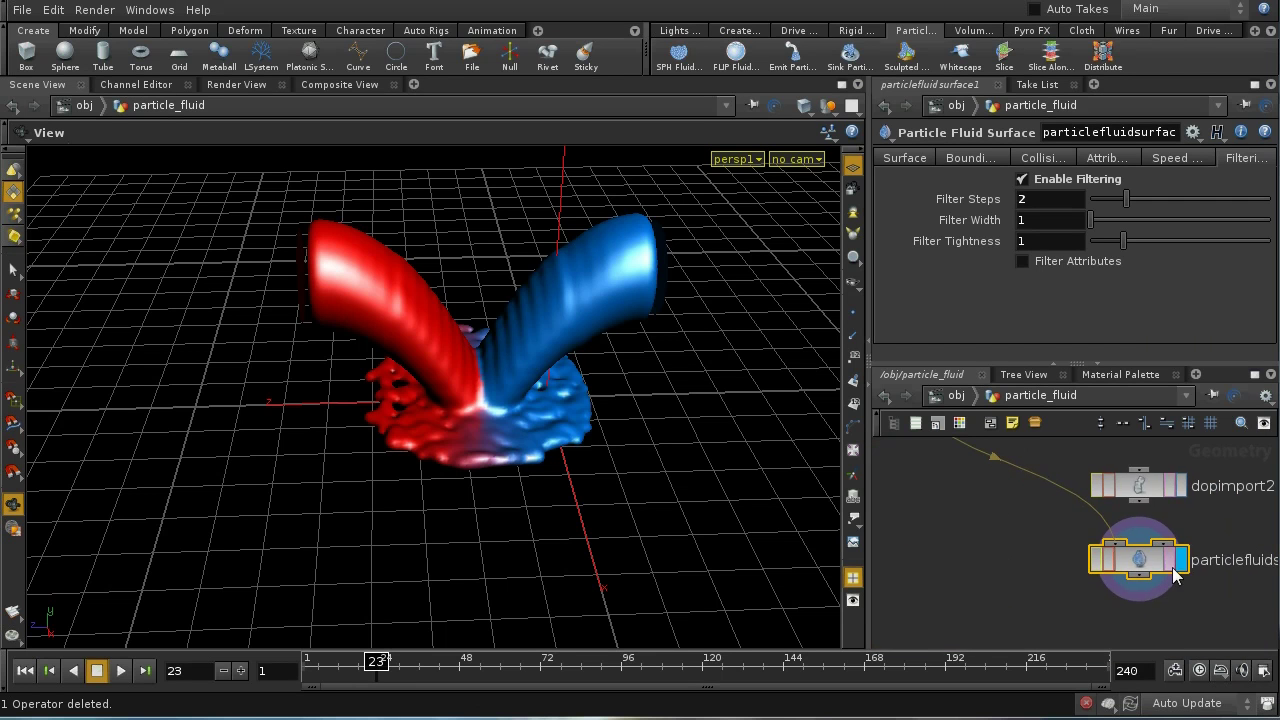
pyautogui.moveTo(1166, 567); pyautogui.dragTo(1054, 564)
pyautogui.moveTo(960, 567); pyautogui.dragTo(960, 567)
pyautogui.moveTo(1119, 571)
pyautogui.mouseDown(button='middle')
pyautogui.moveTo(1120, 590)
pyautogui.moveTo(1115, 537)
pyautogui.moveTo(1113, 576)
pyautogui.mouseUp(button='middle')
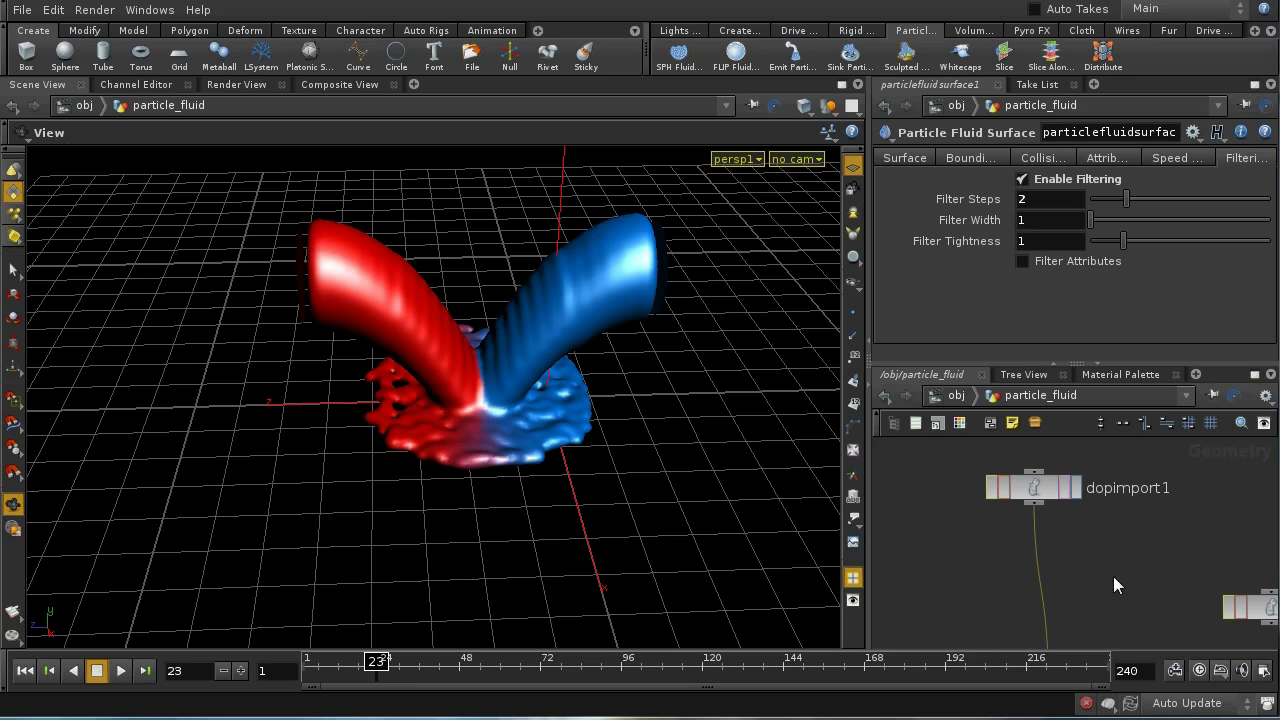
# Step: Select dopimport1 and display its raw particles in the viewport
pyautogui.click(1076, 488)
pyautogui.click(1036, 484)
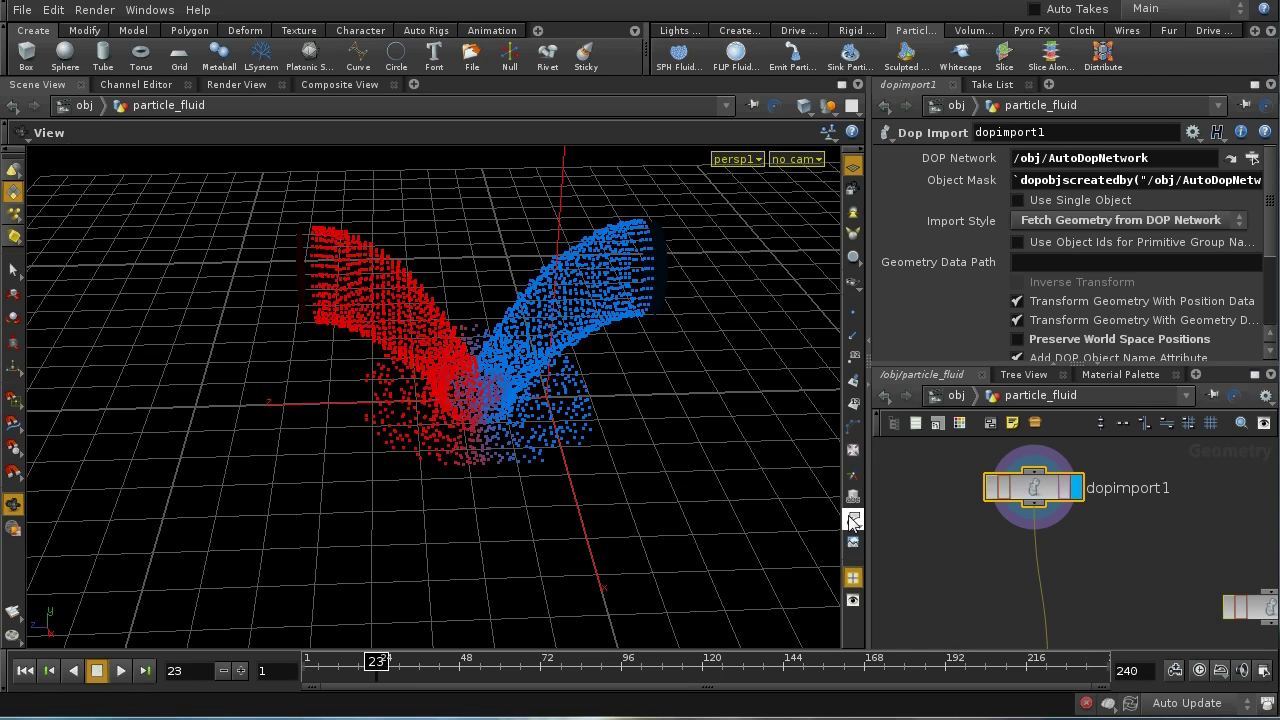
pyautogui.moveTo(1103, 552); pyautogui.dragTo(1063, 556, button='middle')
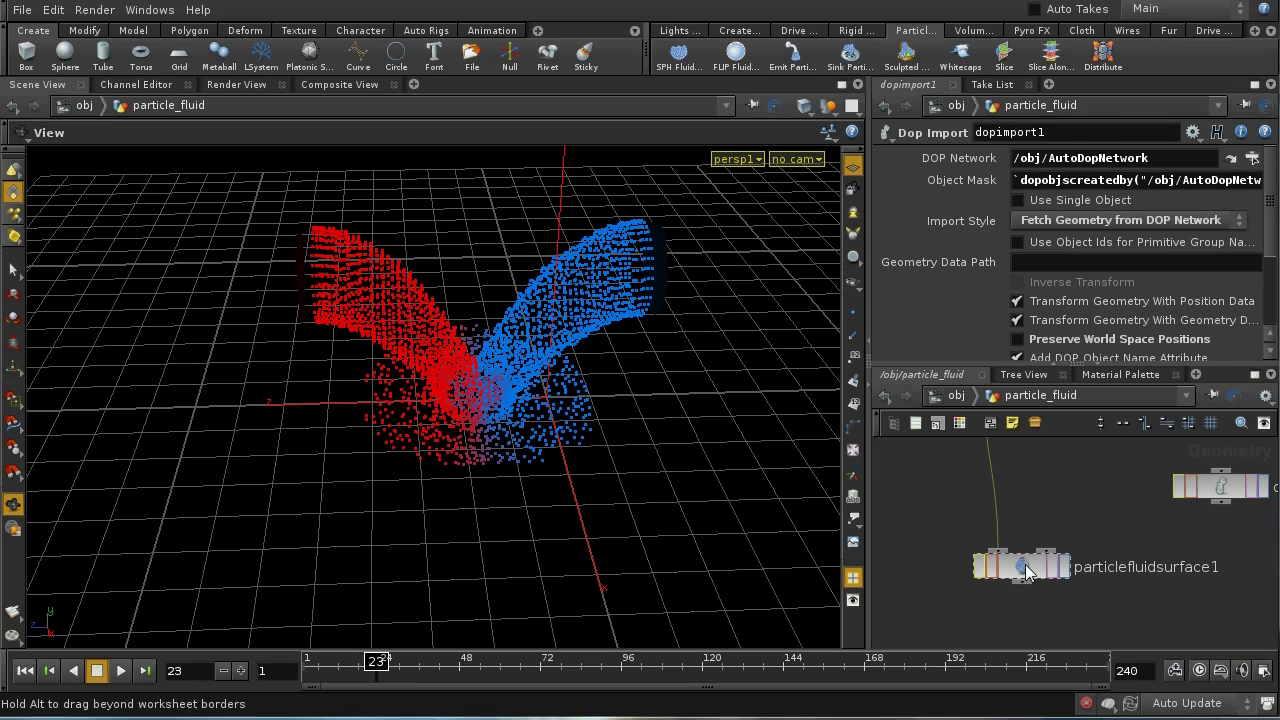
# Step: Display particlefluidsurface1 again, check its transferred attributes and view the colored surface up close
pyautogui.click(1025, 564)
pyautogui.click(1066, 568)
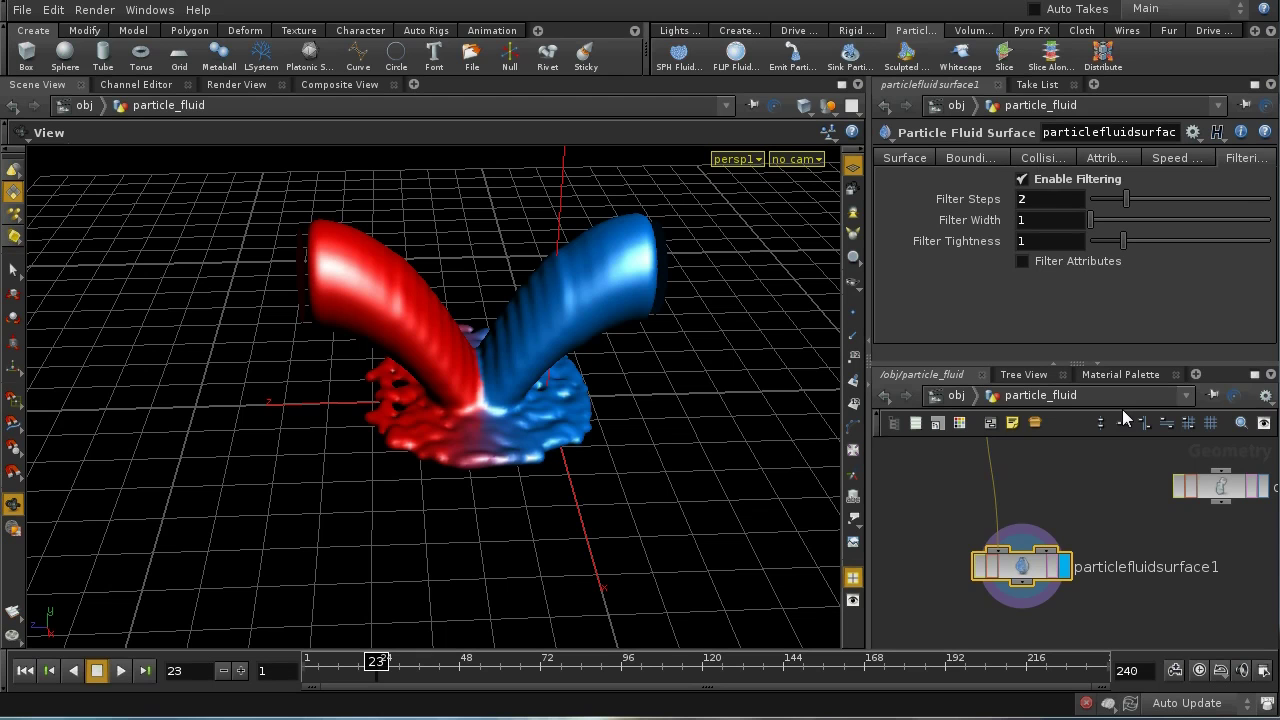
pyautogui.click(1113, 161)
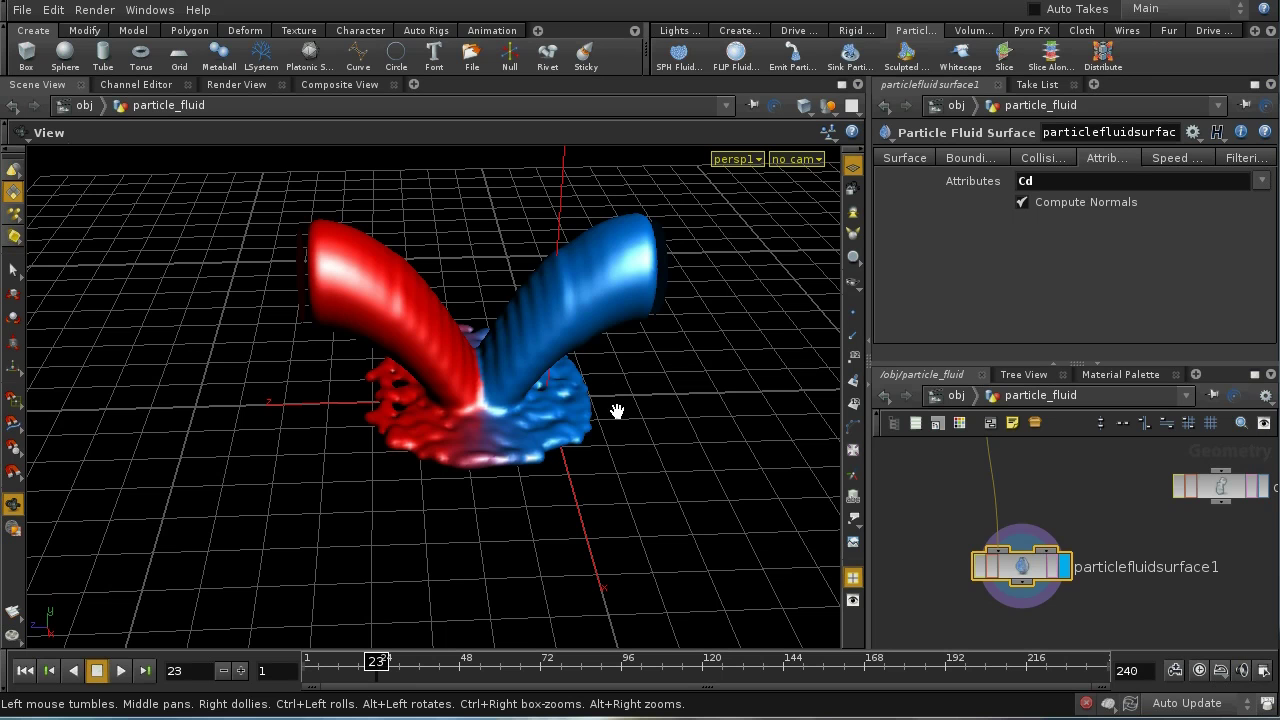
pyautogui.moveTo(614, 417); pyautogui.dragTo(600, 248, button='right')
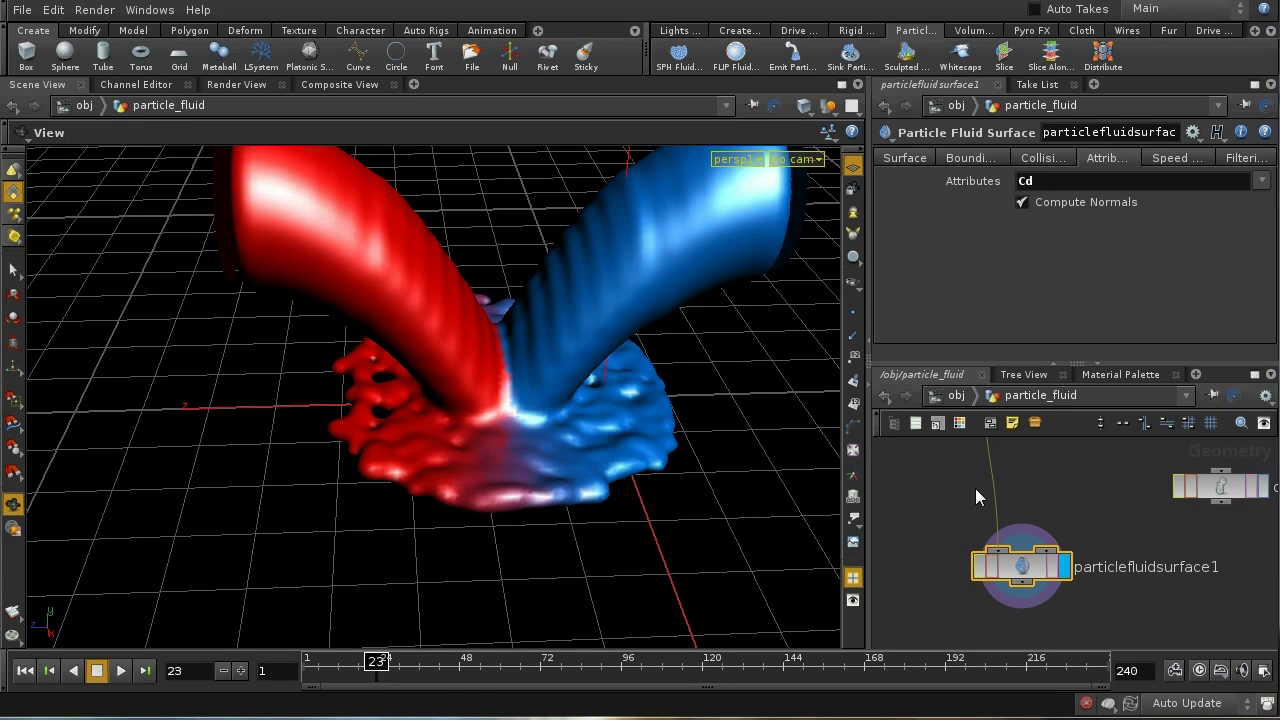
# Step: Return to the object level, open AutoDopNetwork and locate the sopsolver1 node
pyautogui.click(955, 396)
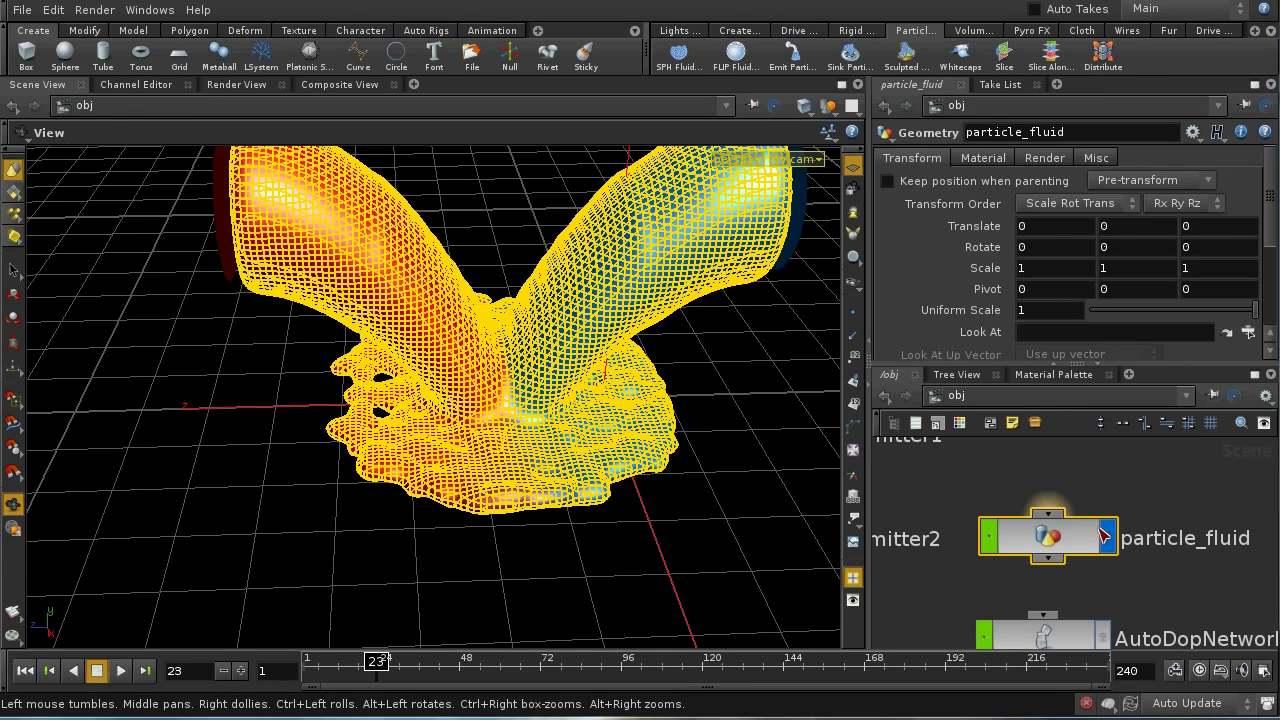
pyautogui.moveTo(1161, 604); pyautogui.dragTo(1137, 507, button='middle')
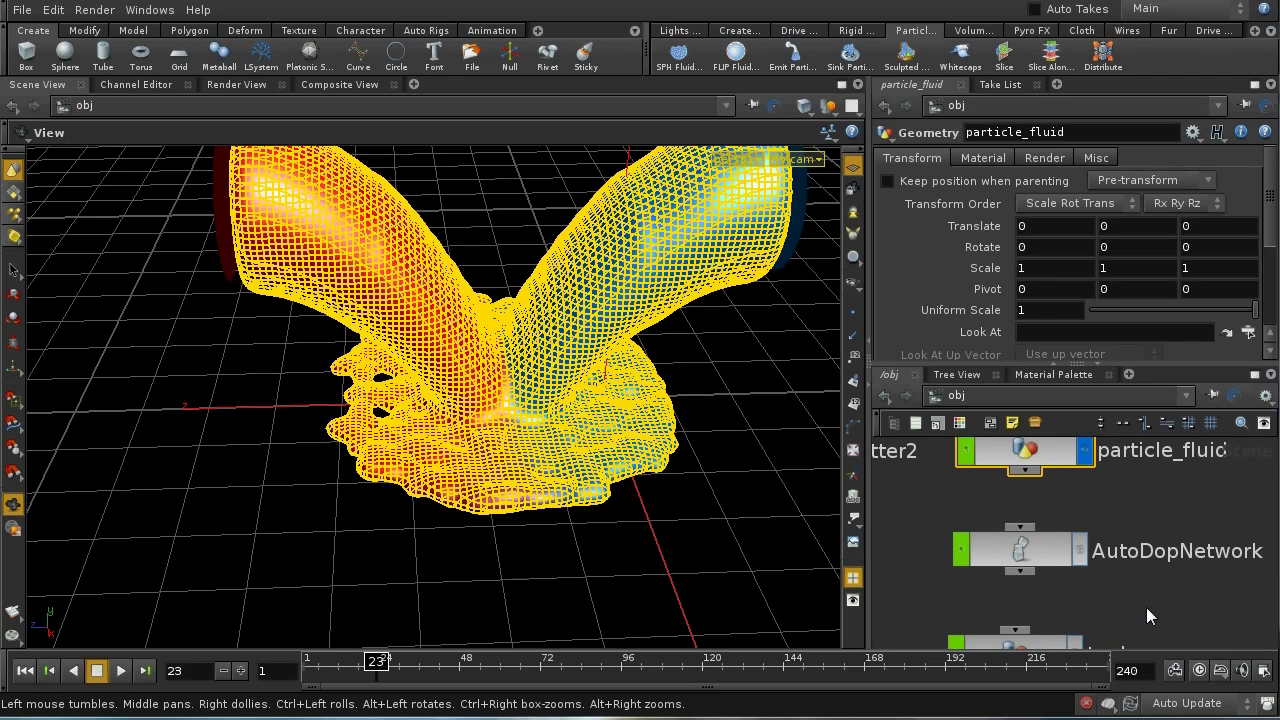
pyautogui.doubleClick(1040, 544)
pyautogui.moveTo(1166, 558); pyautogui.dragTo(1255, 536, button='middle')
pyautogui.moveTo(1001, 551); pyautogui.dragTo(980, 514, button='middle')
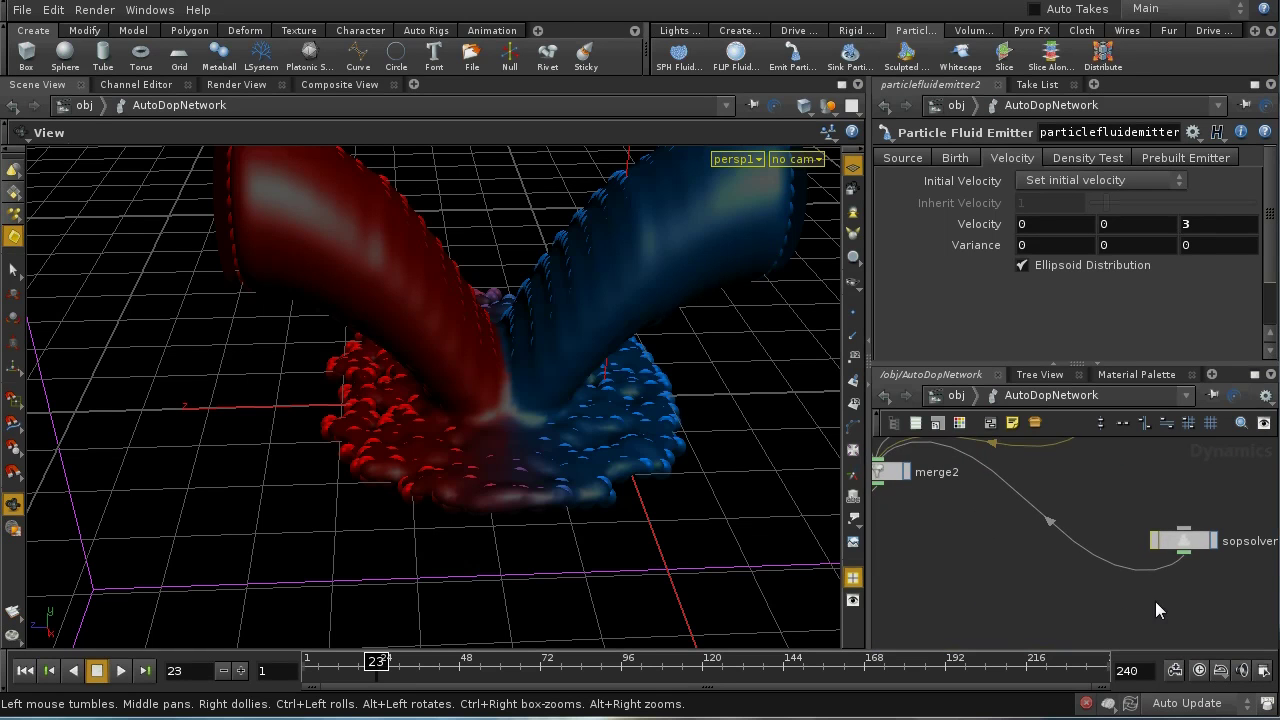
pyautogui.moveTo(1166, 603); pyautogui.dragTo(1071, 598, button='middle')
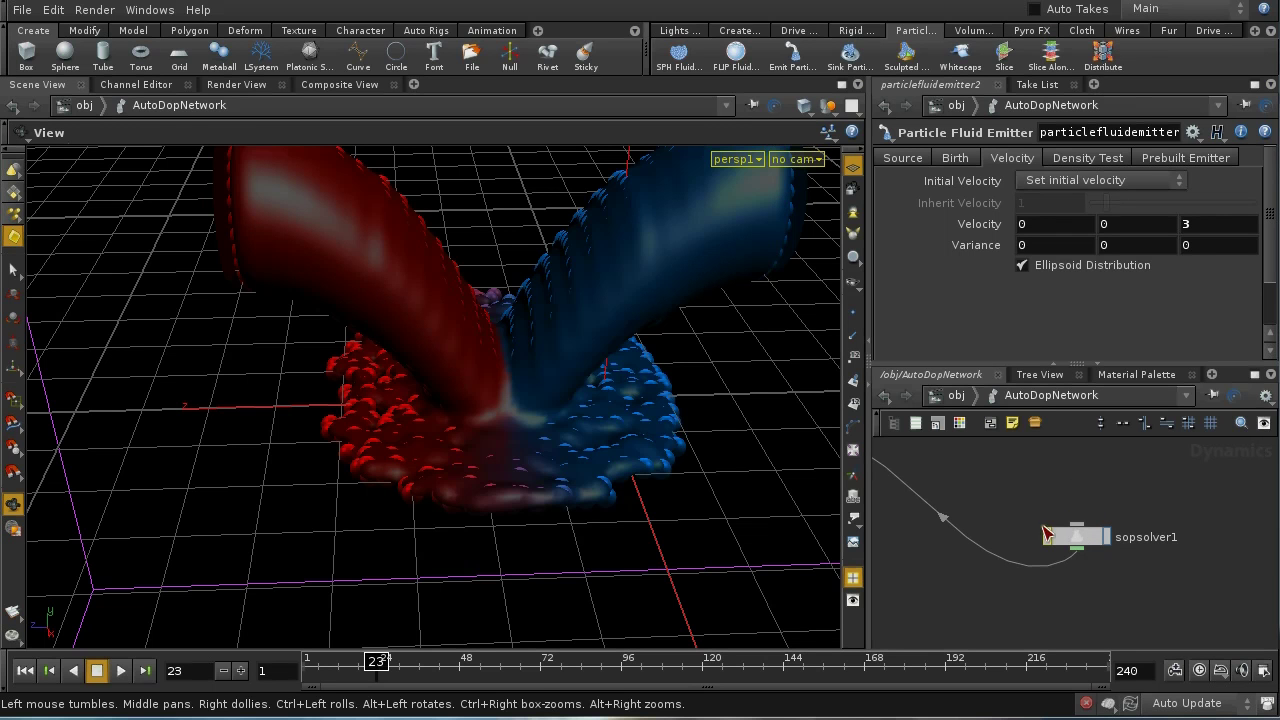
pyautogui.moveTo(1059, 492)
pyautogui.mouseDown(button='middle')
pyautogui.moveTo(1163, 563)
pyautogui.moveTo(1156, 531)
pyautogui.moveTo(1084, 497)
pyautogui.mouseUp(button='middle')
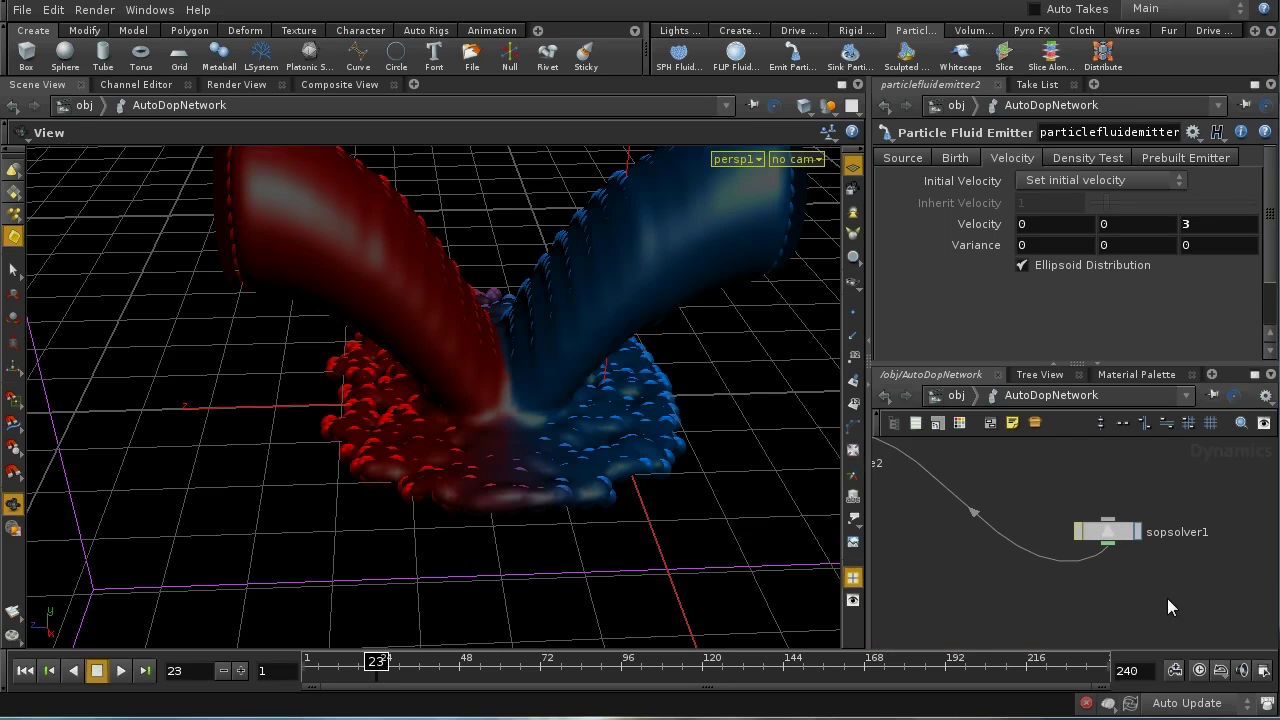
# Step: Inspect the parameters of sopsolver1 and trace its connection into merge2
pyautogui.click(1118, 531)
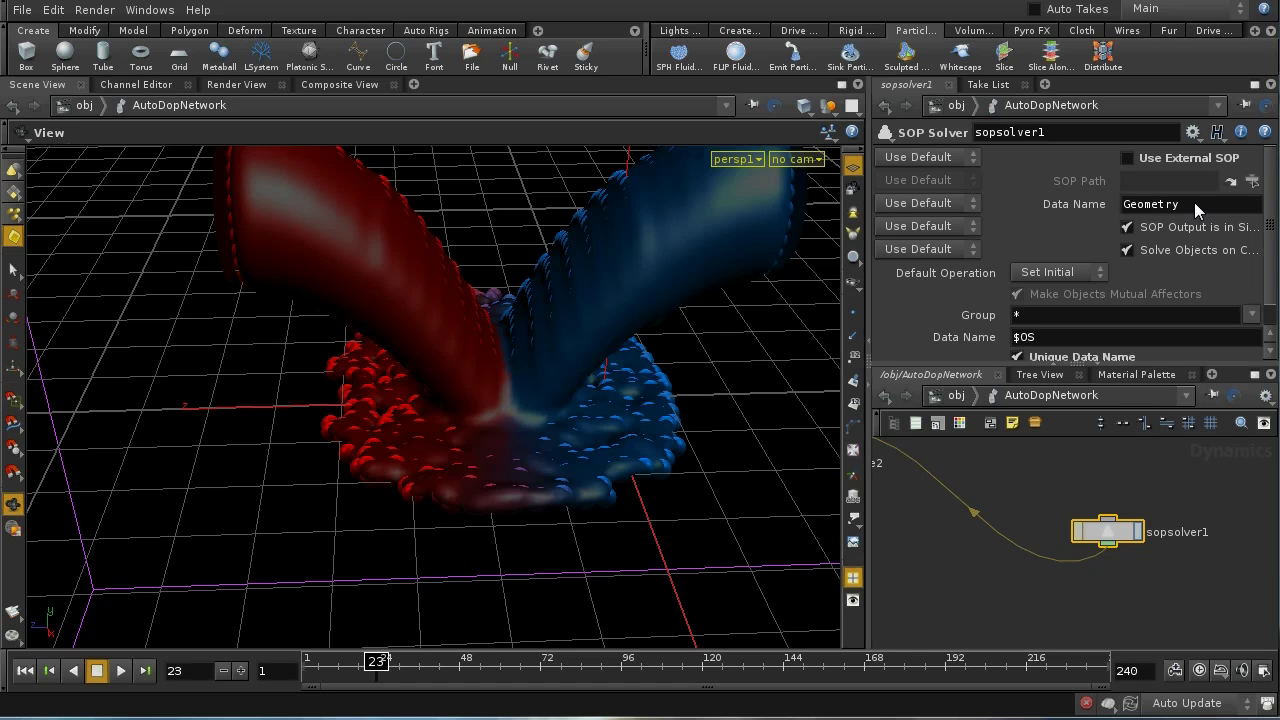
pyautogui.press('h')
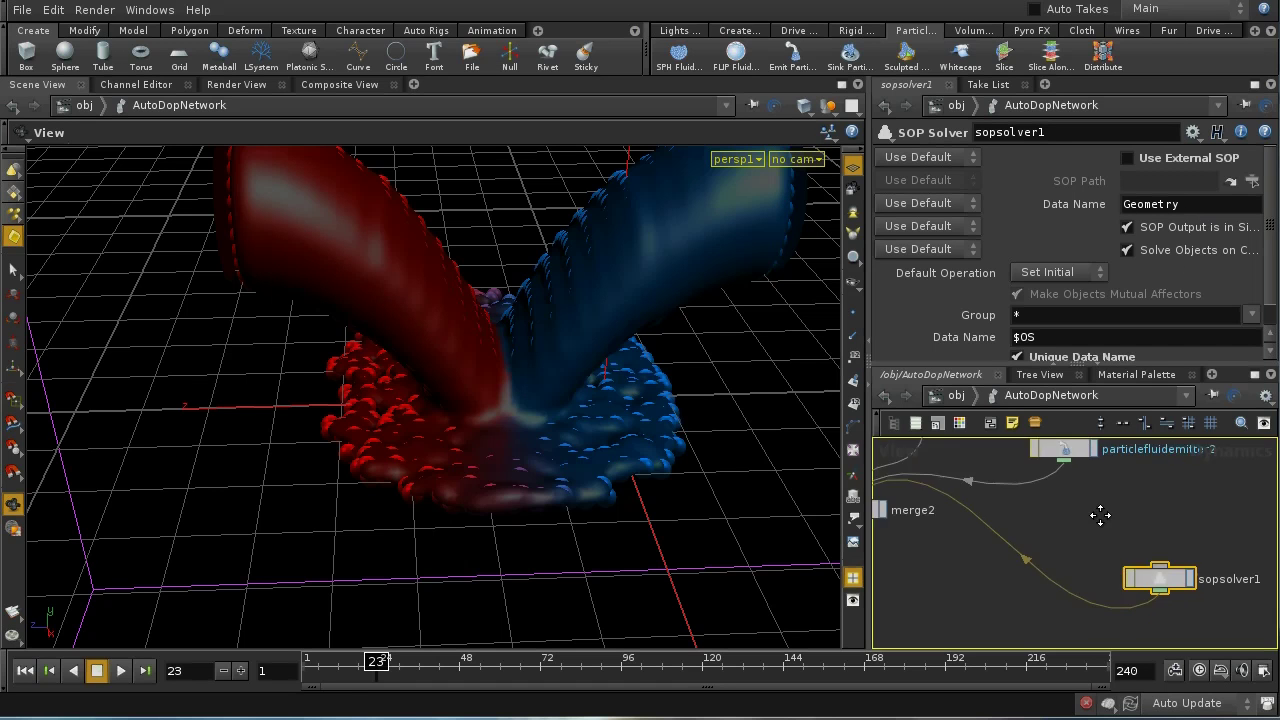
pyautogui.moveTo(1071, 591); pyautogui.dragTo(1104, 603, button='middle')
pyautogui.moveTo(880, 495); pyautogui.dragTo(1007, 526, button='middle')
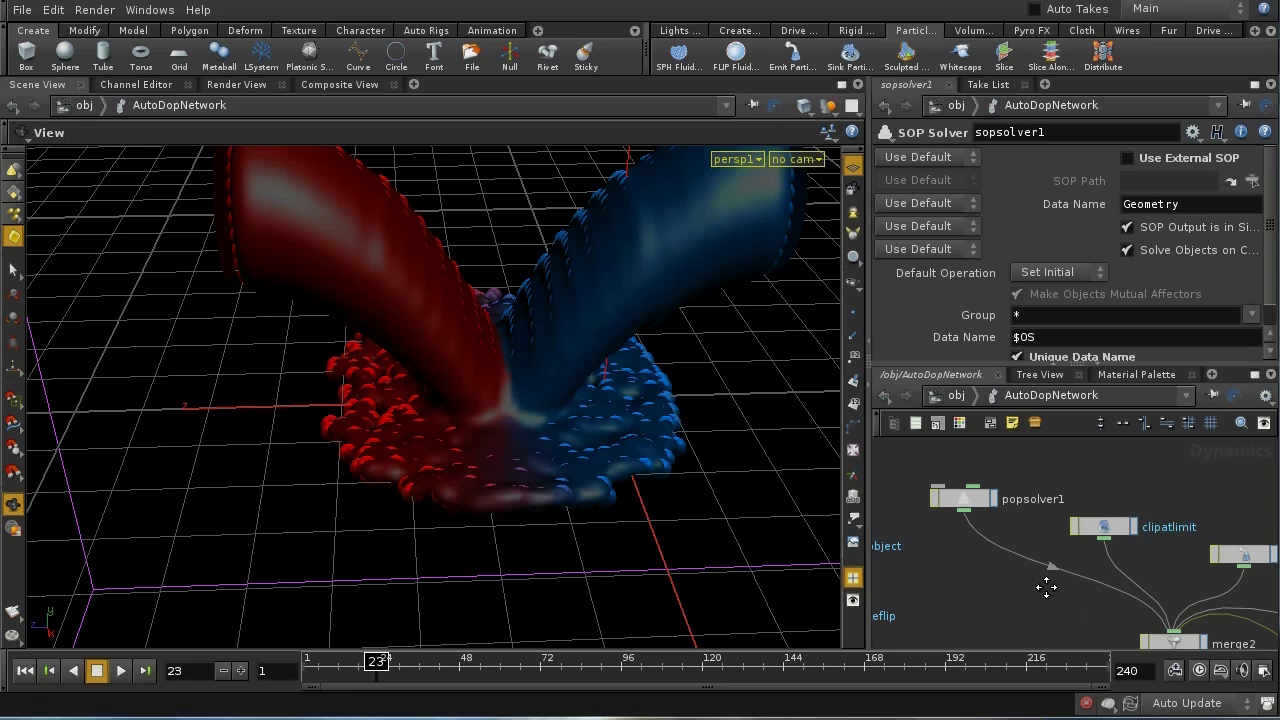
pyautogui.moveTo(1090, 594); pyautogui.dragTo(910, 453, button='middle')
pyautogui.press('f')
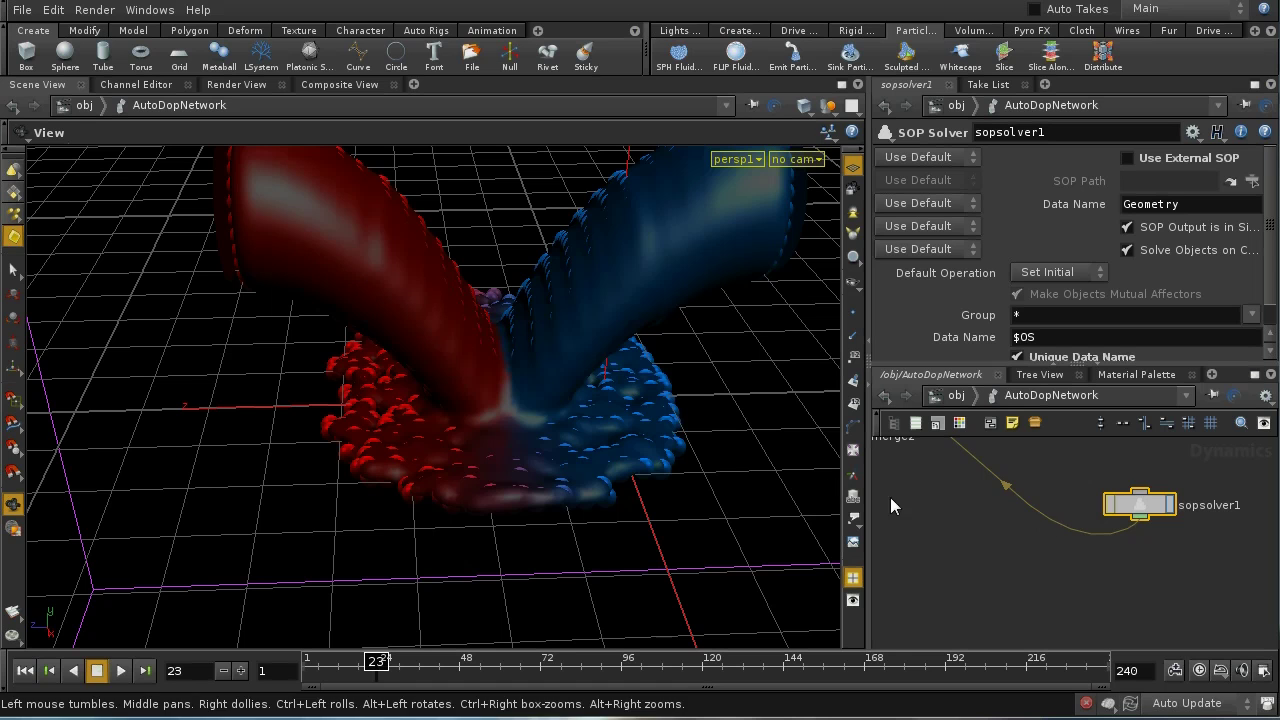
# Step: Open sopsolver1 and examine how dop_geometry feeds both inputs of attribtransfer1
pyautogui.doubleClick(1135, 504)
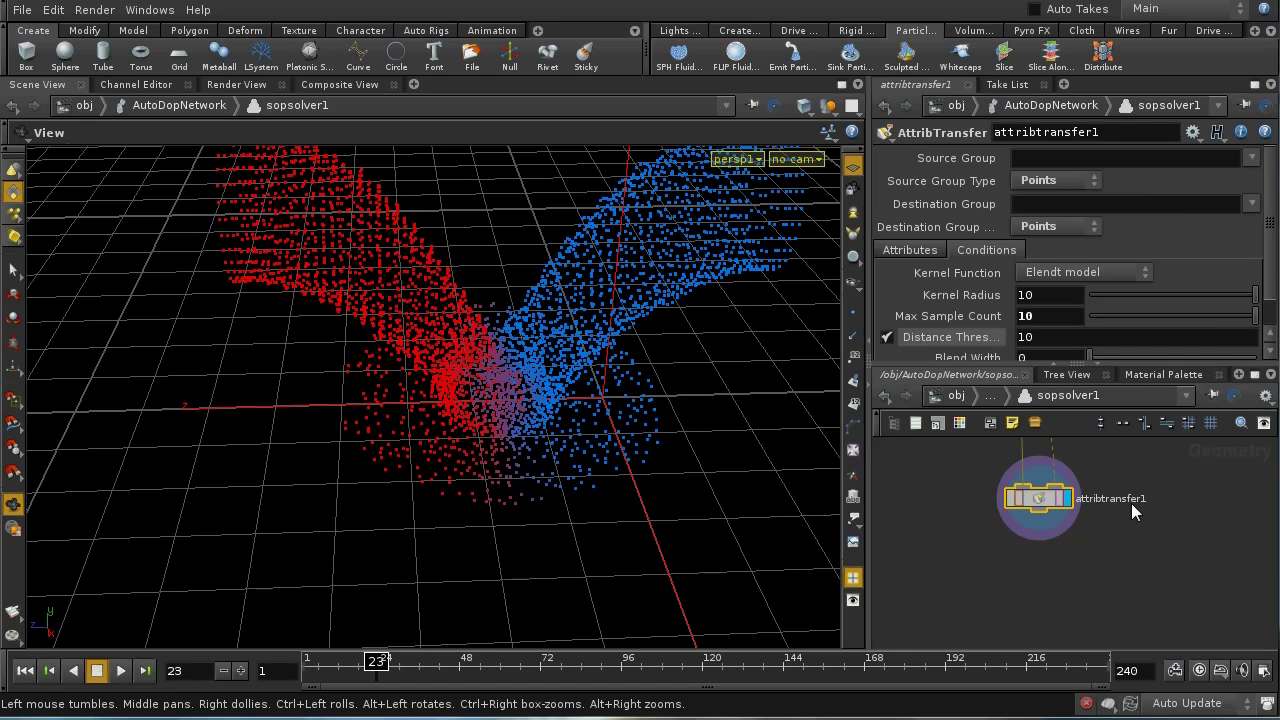
pyautogui.scroll(5, 1133, 521)
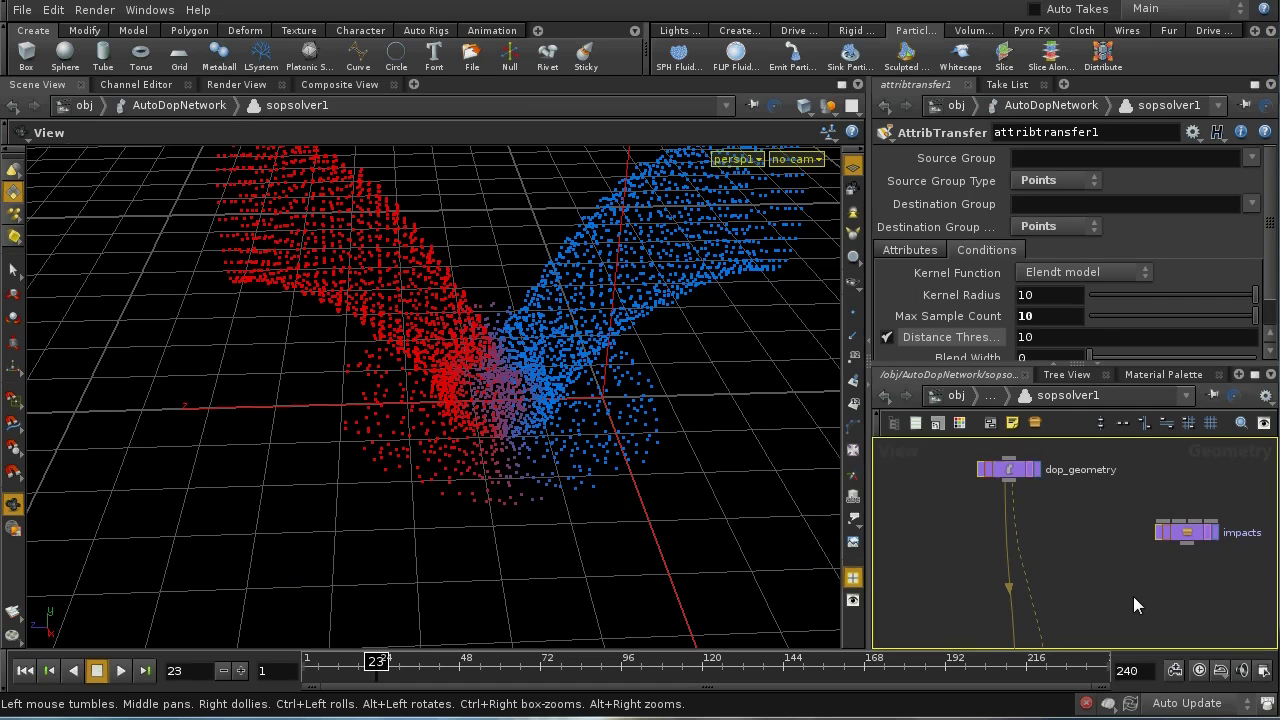
pyautogui.scroll(-2, 1094, 545)
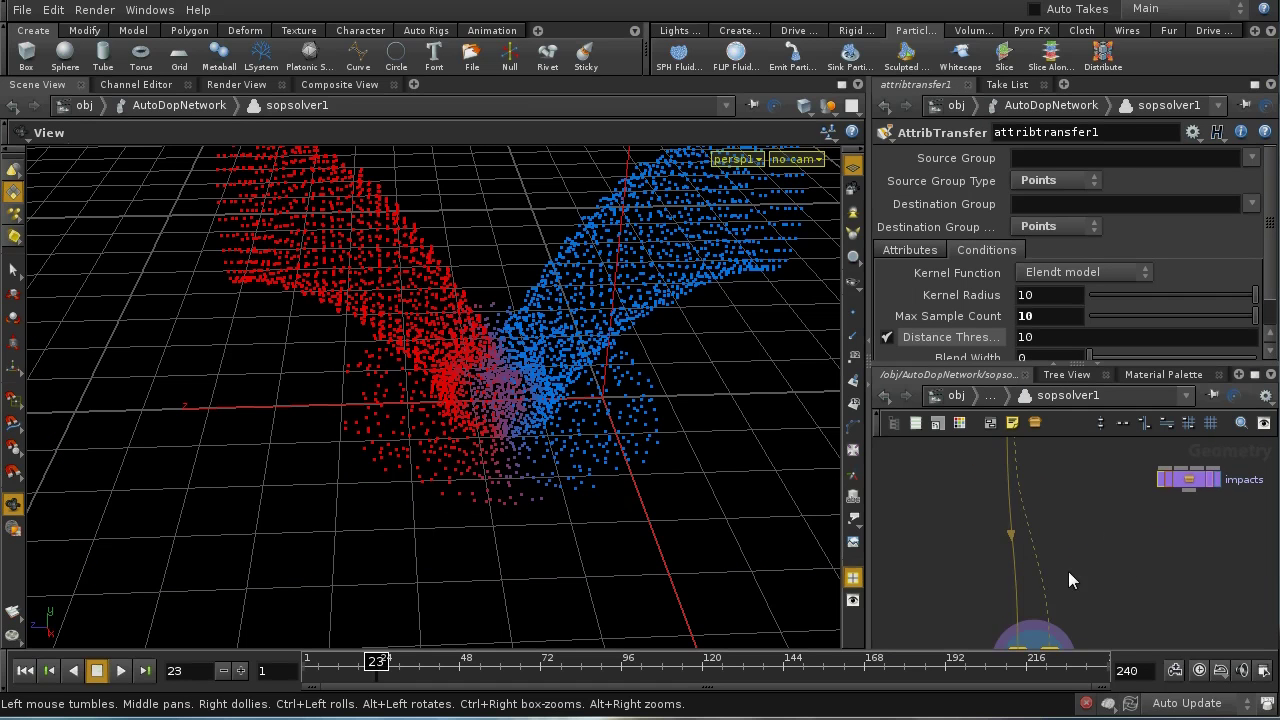
pyautogui.scroll(-2, 1066, 596)
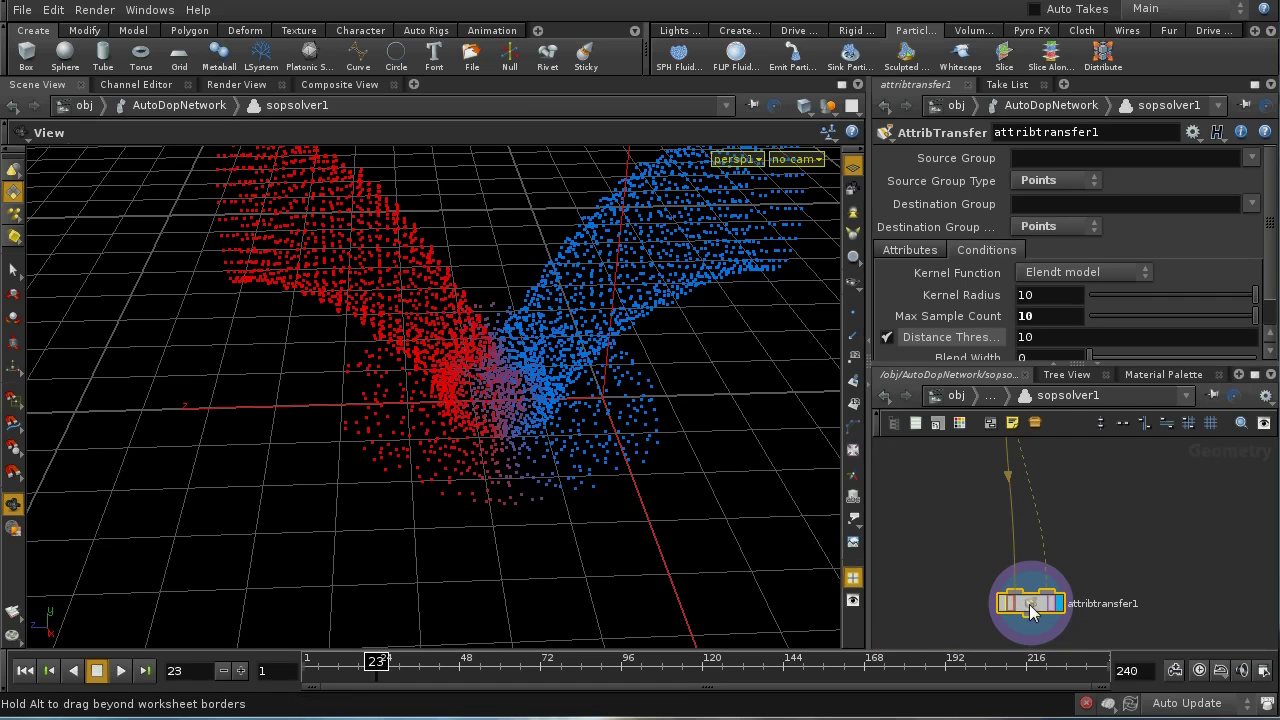
pyautogui.scroll(-2, 1040, 525)
pyautogui.scroll(3, 1099, 527)
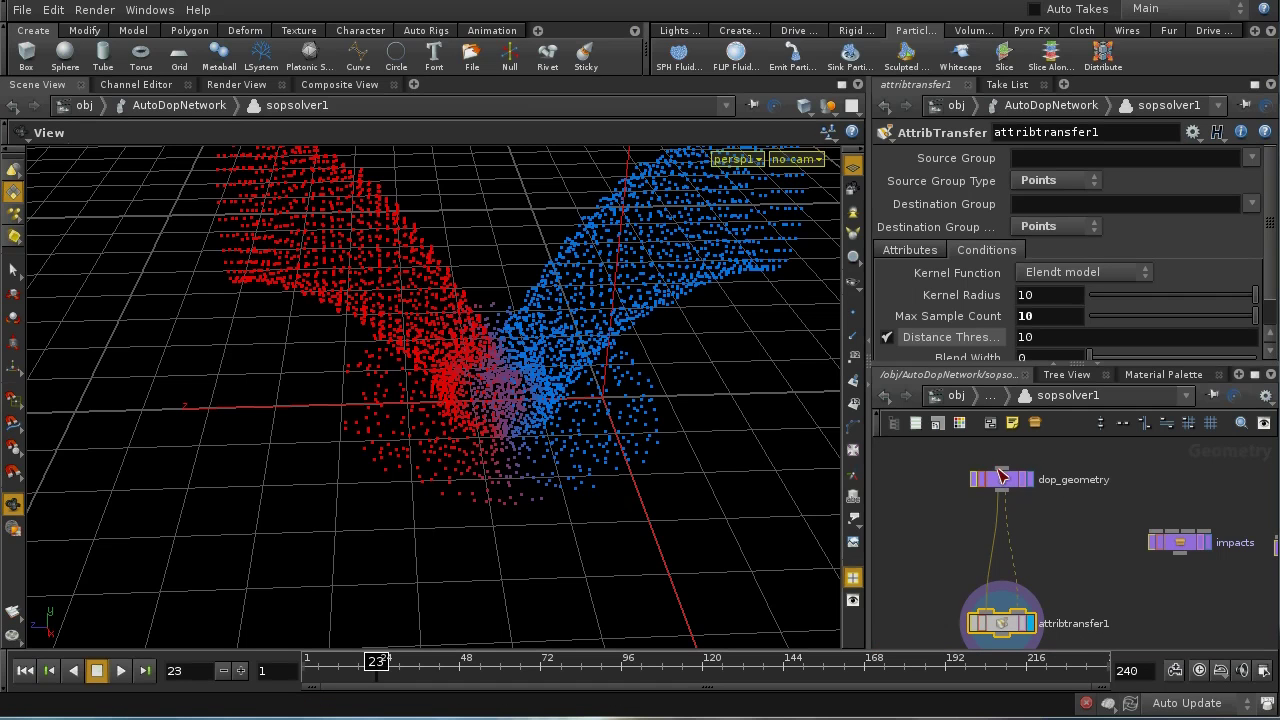
pyautogui.moveTo(1067, 587); pyautogui.dragTo(1116, 497, button='middle')
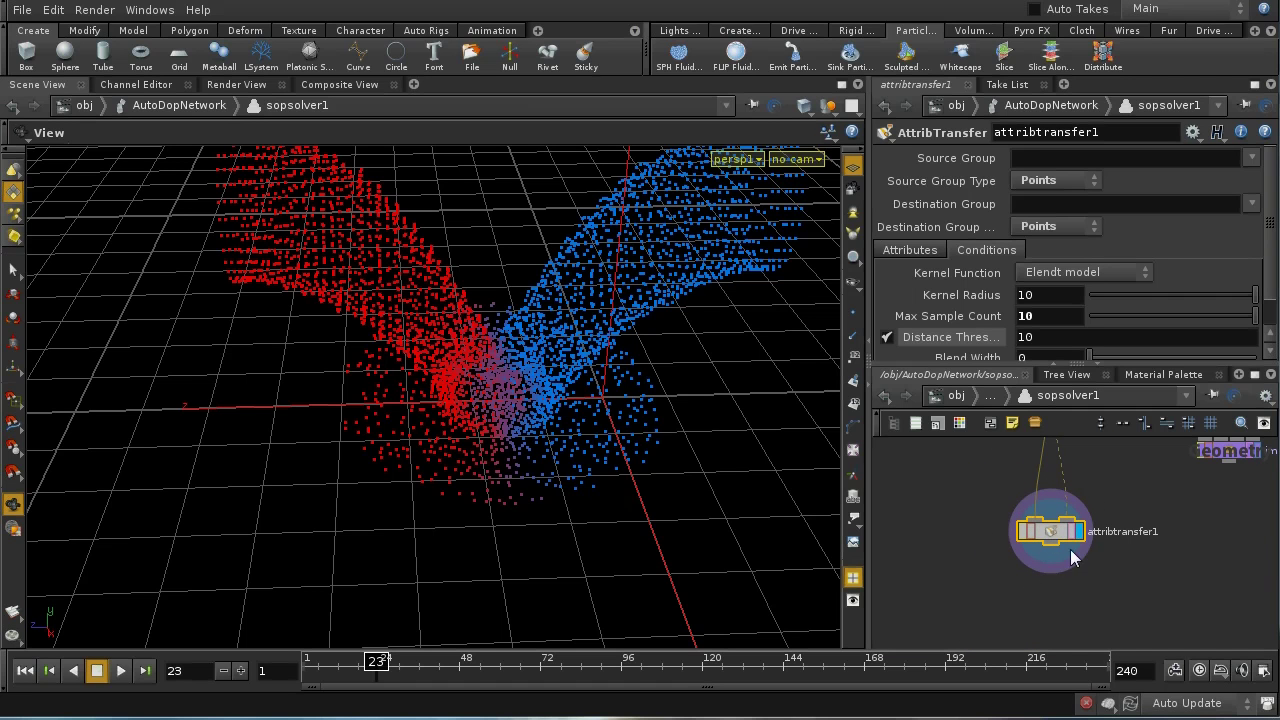
pyautogui.scroll(5, 1128, 571)
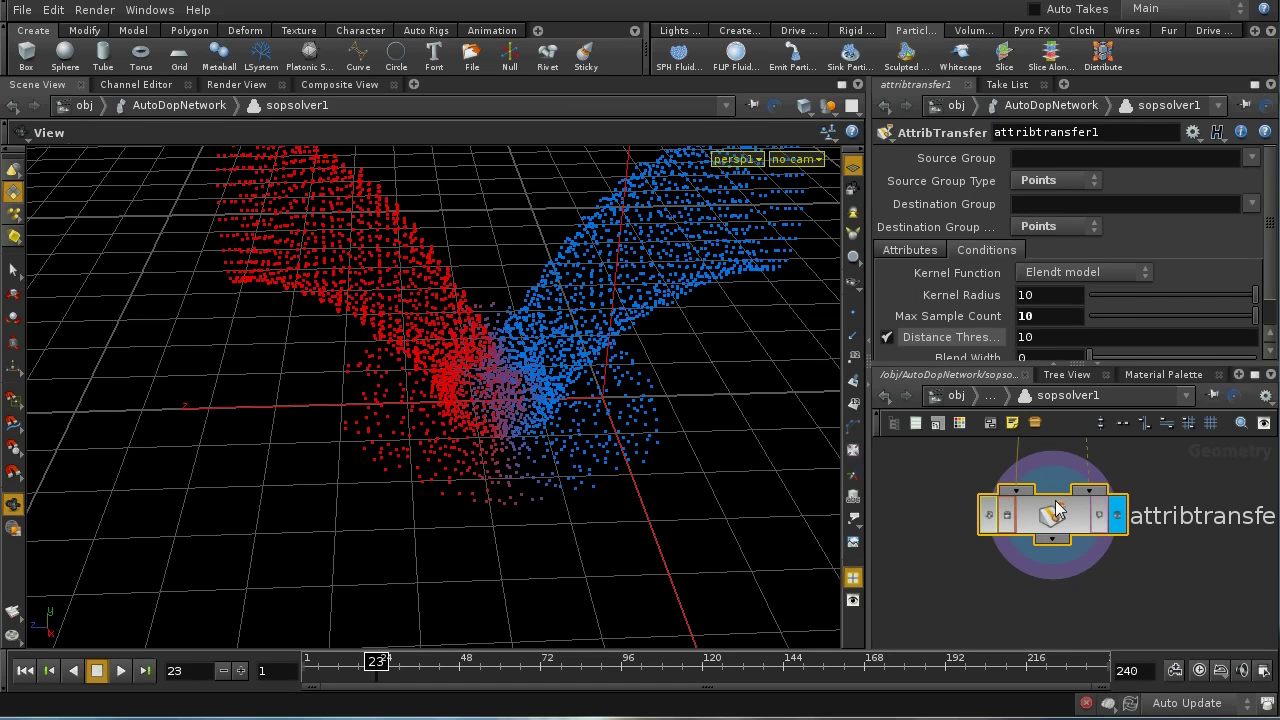
pyautogui.moveTo(1018, 496); pyautogui.dragTo(1018, 527, button='middle')
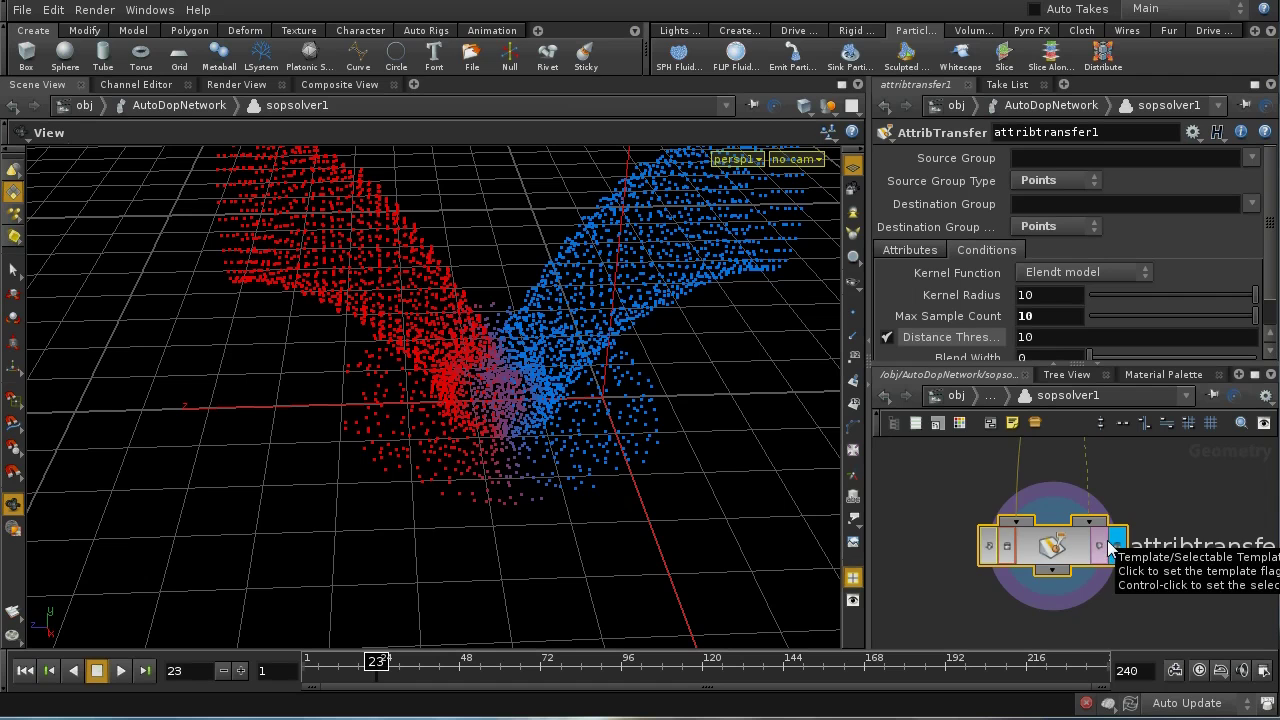
pyautogui.scroll(3, 1108, 545)
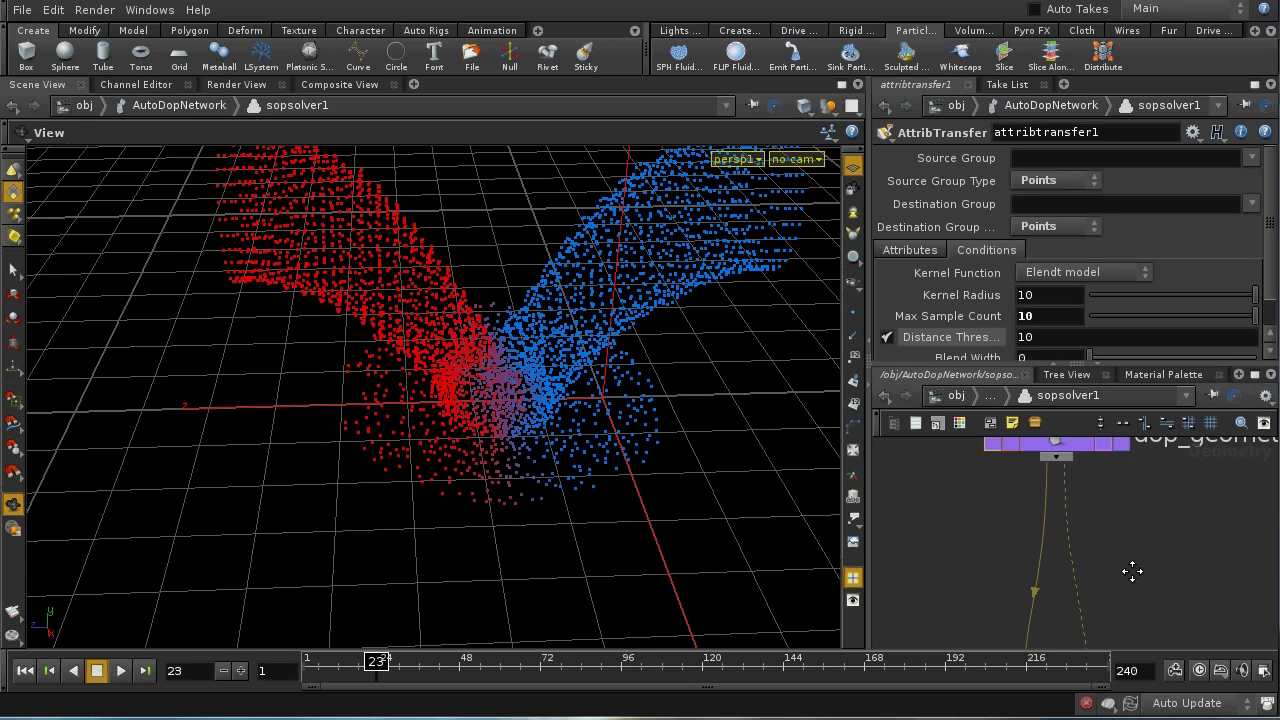
pyautogui.scroll(-3, 1111, 449)
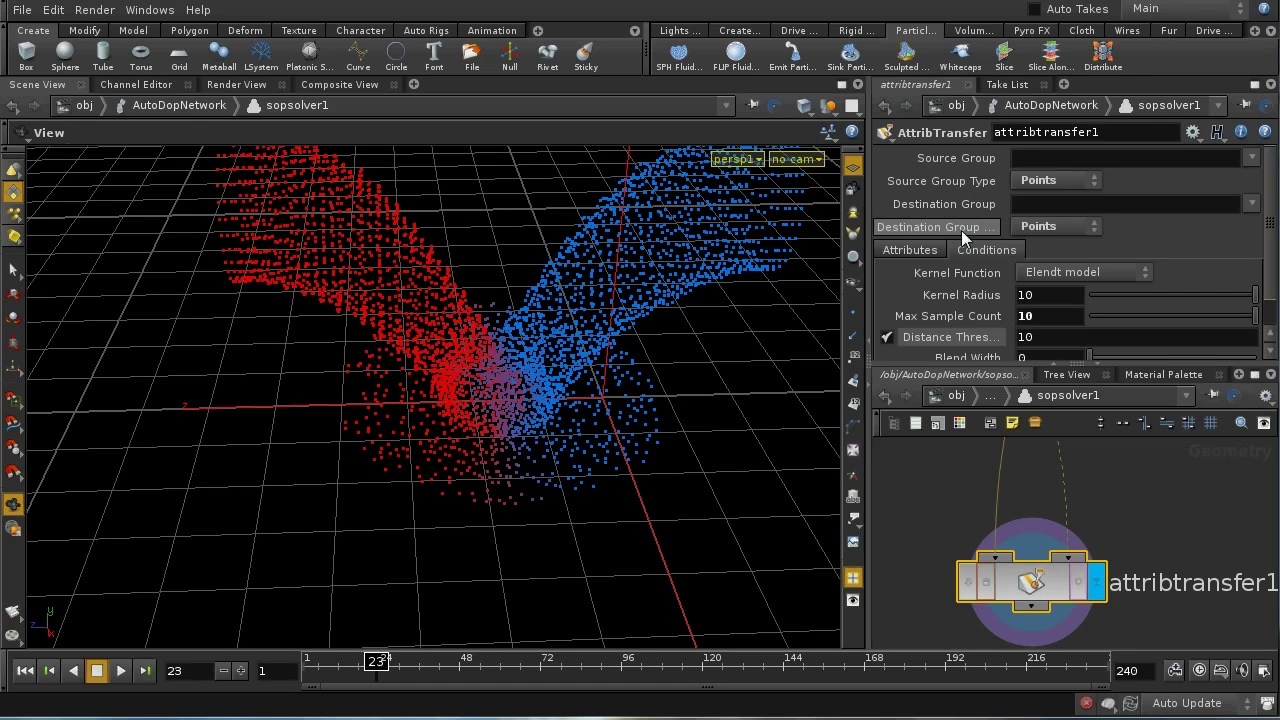
# Step: Check the point attribute transferred by attribtransfer1 and set its Distance Threshold to 1
pyautogui.click(910, 250)
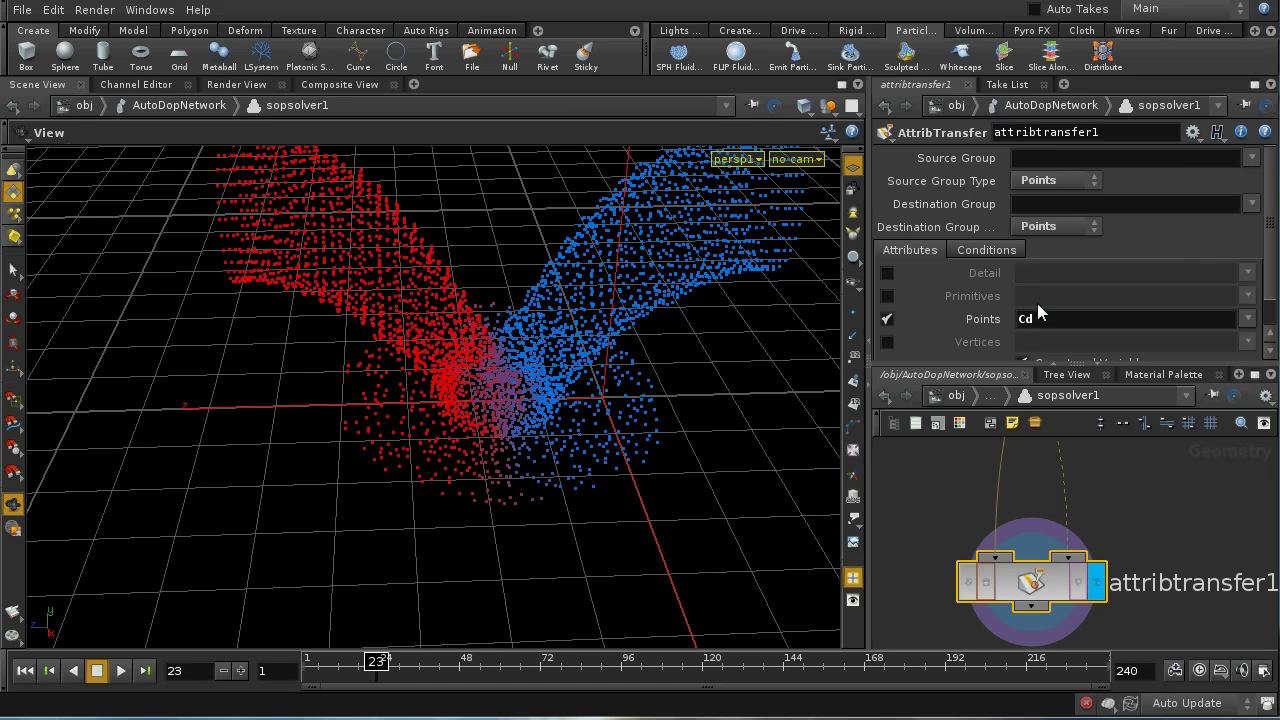
pyautogui.click(1005, 252)
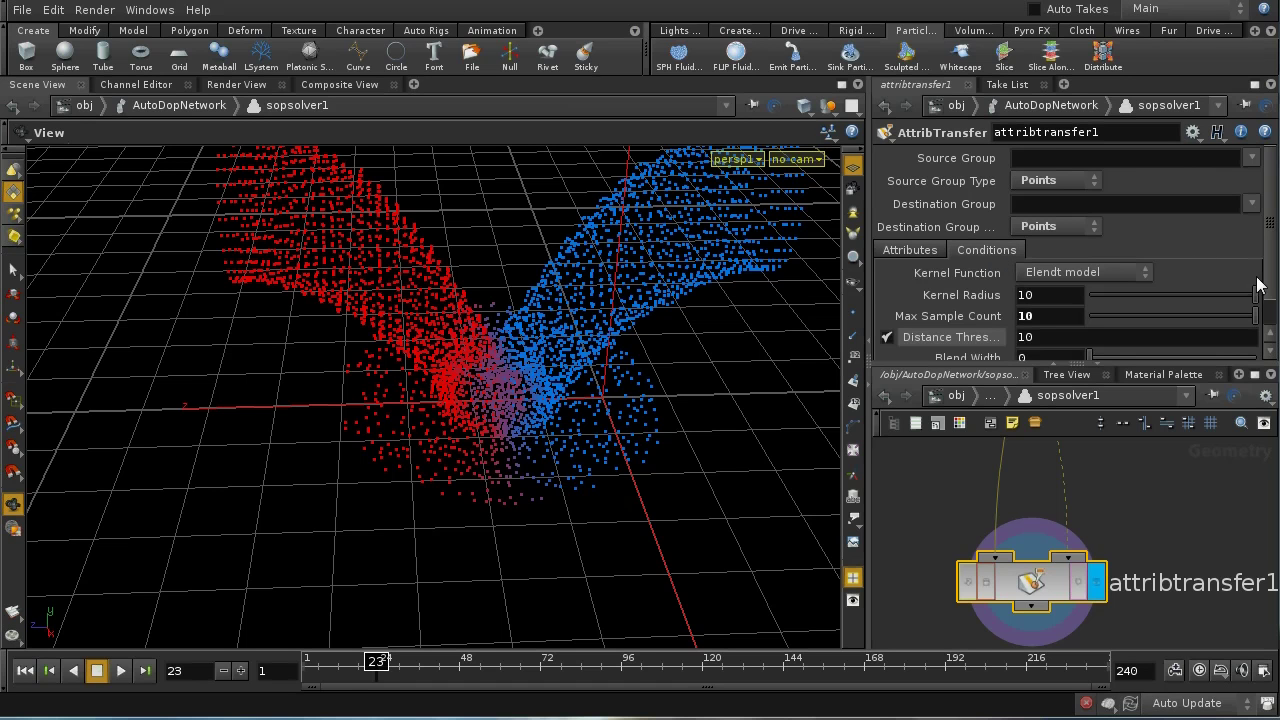
pyautogui.scroll(-2, 1272, 323)
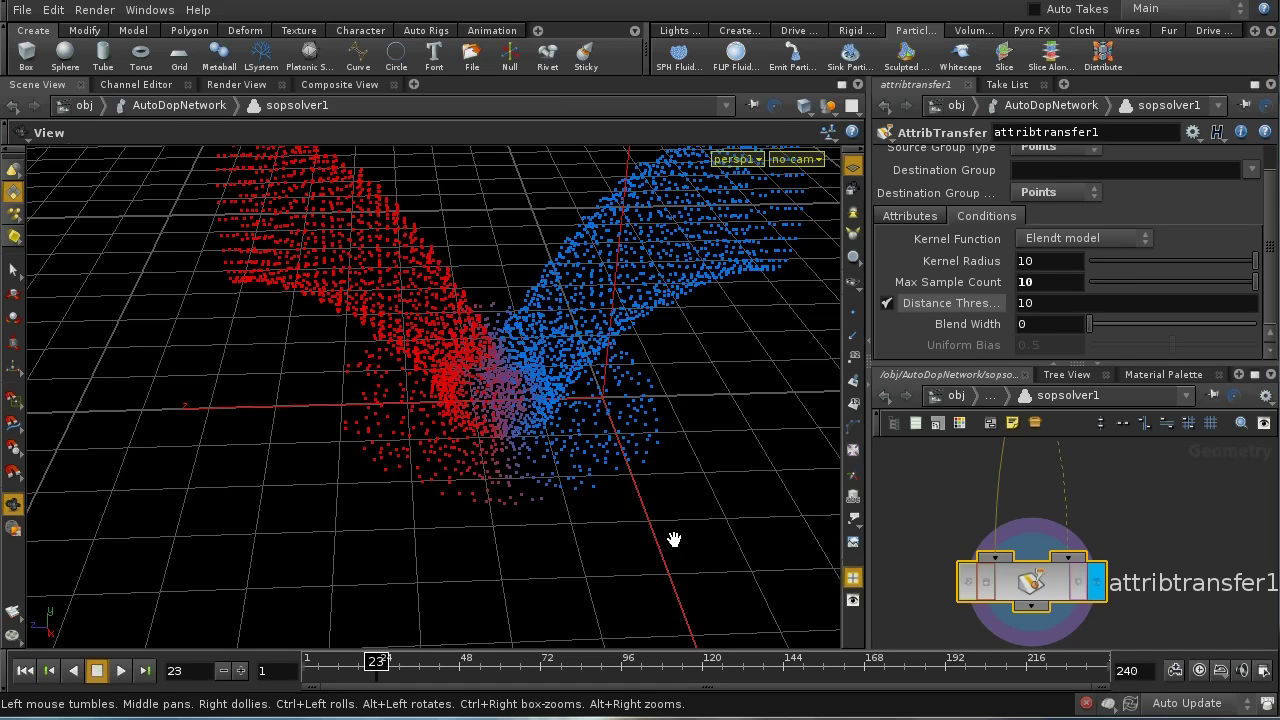
pyautogui.click(1080, 304)
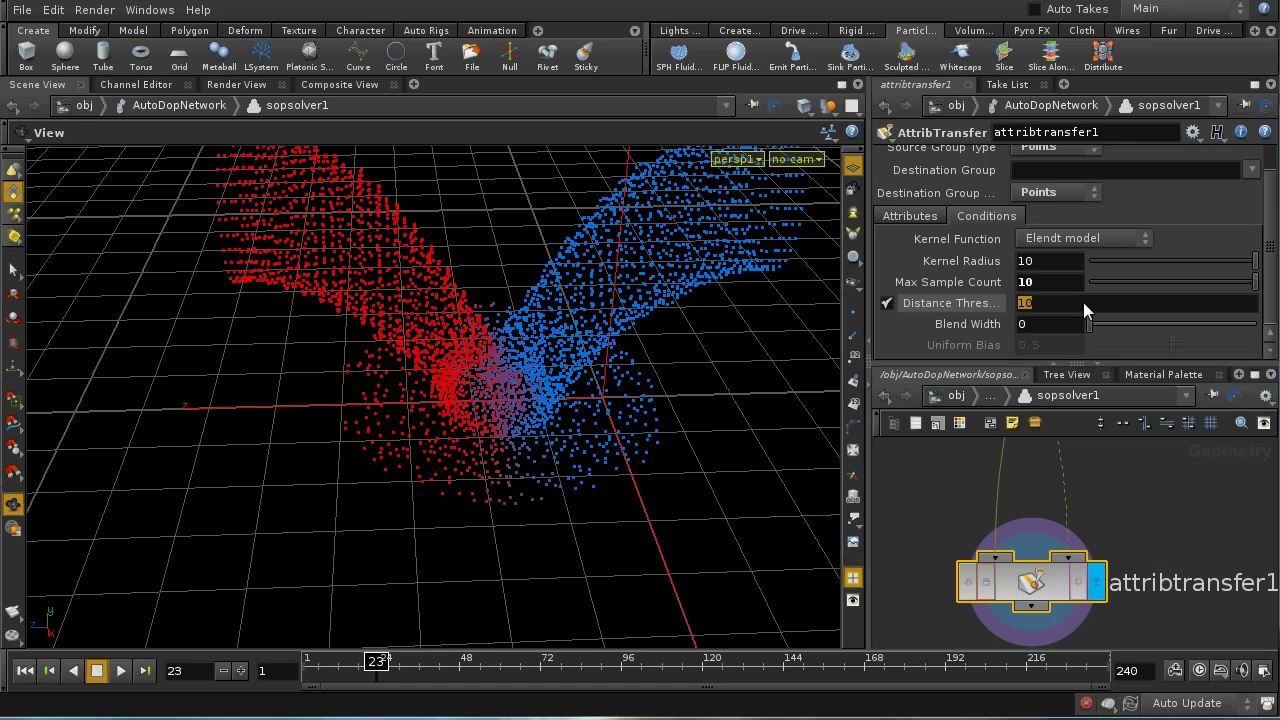
pyautogui.write('1')
pyautogui.press('Return')
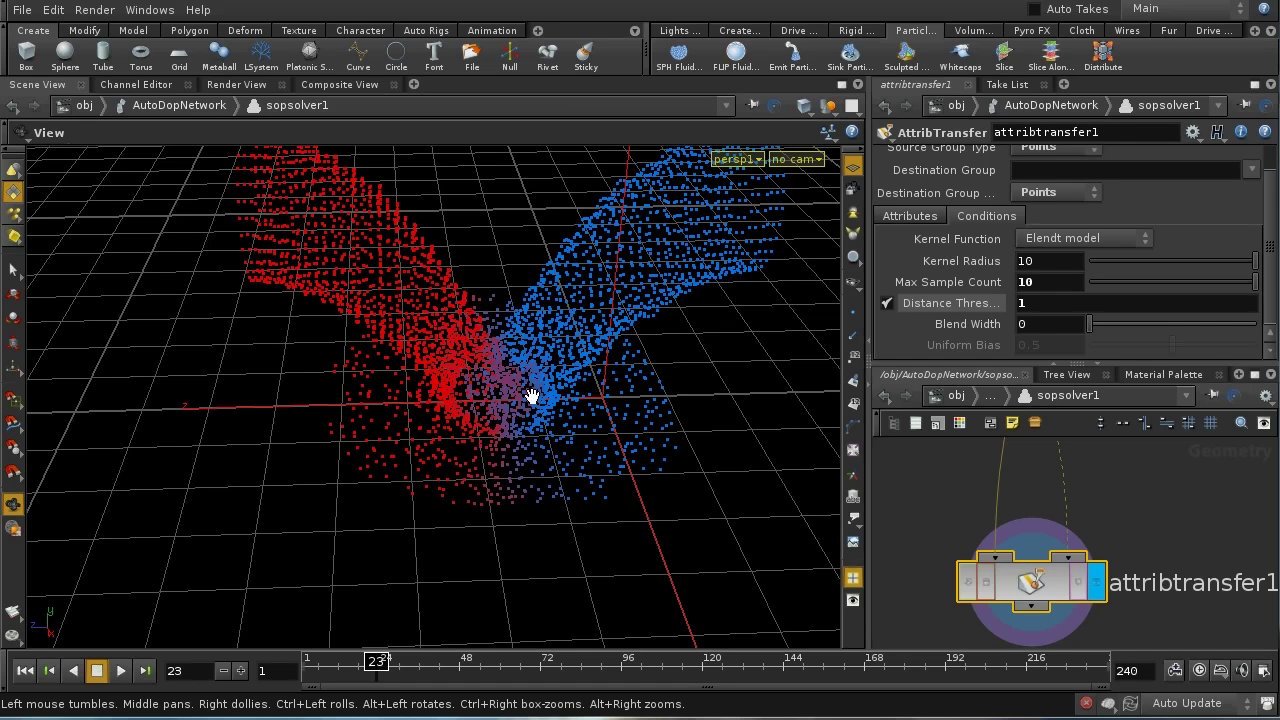
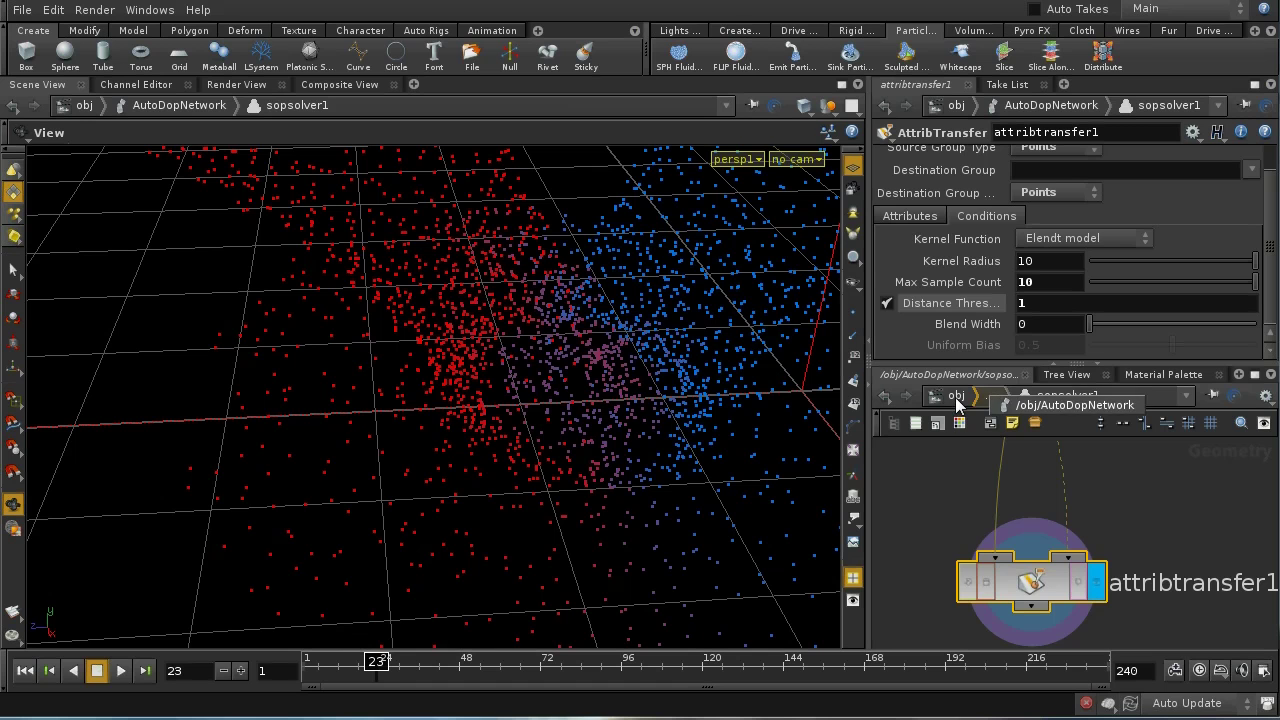
# Step: Return to the object level and play the simulation from frame 23, viewing the whole fluid as the colors mix
pyautogui.click(957, 401)
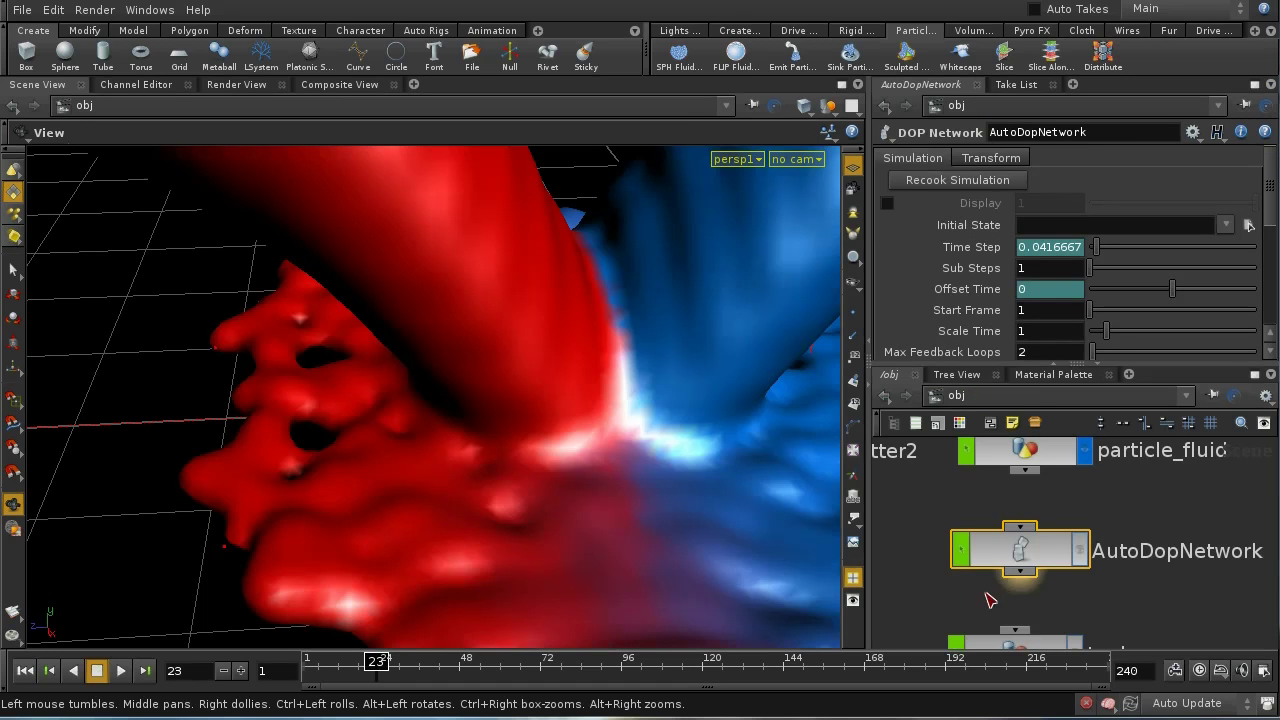
pyautogui.click(121, 672)
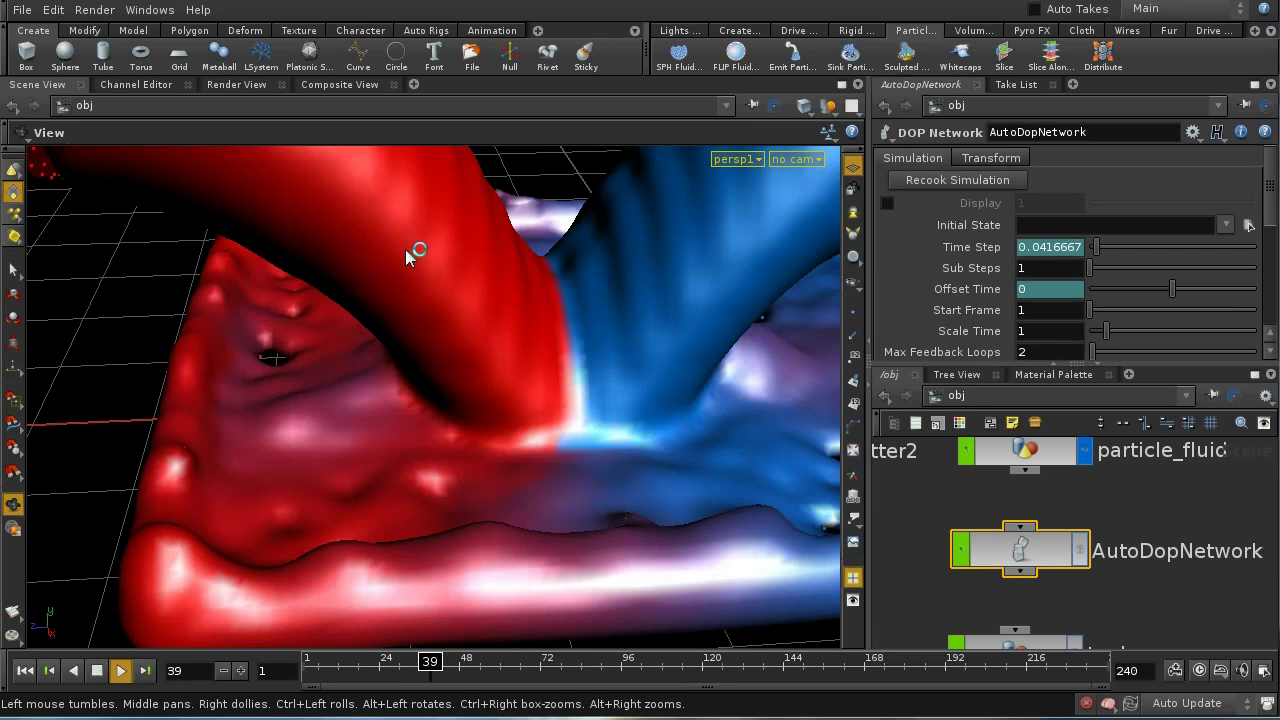
pyautogui.scroll(-3, 445, 508)
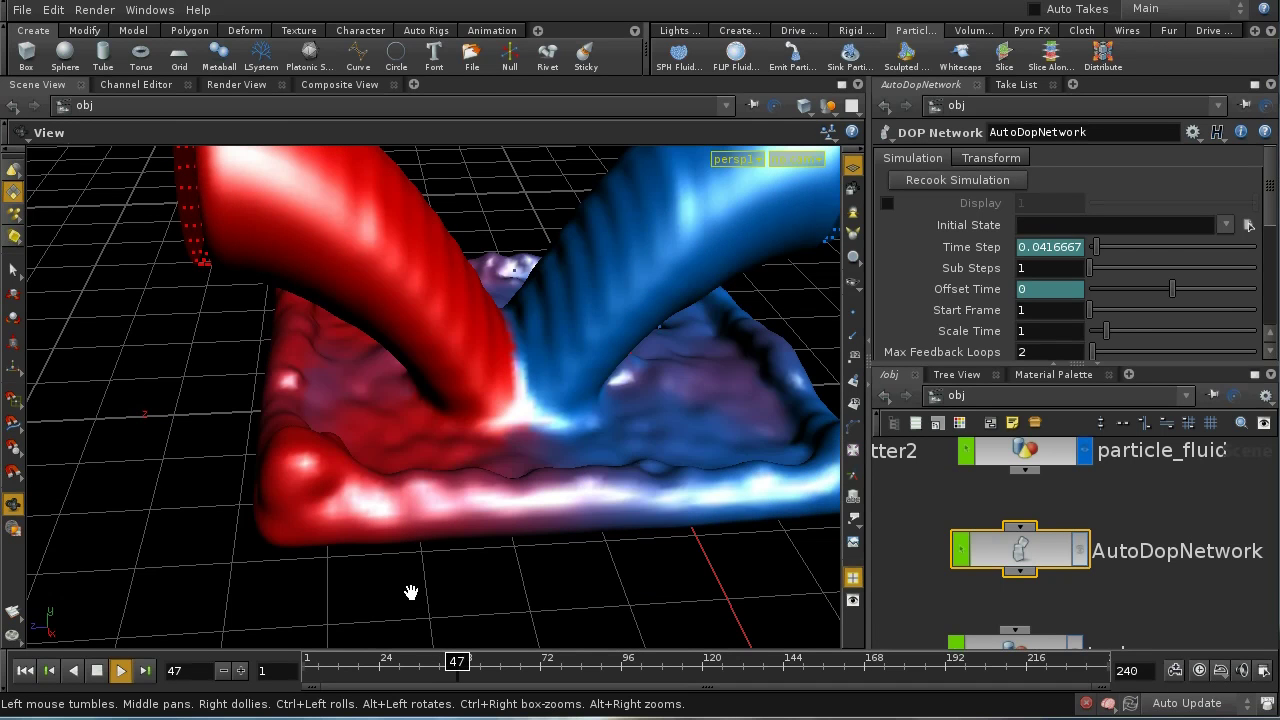
# Step: Stop playback at frame 51 and display the raw points of dopimport1 inside particle_fluid
pyautogui.click(97, 672)
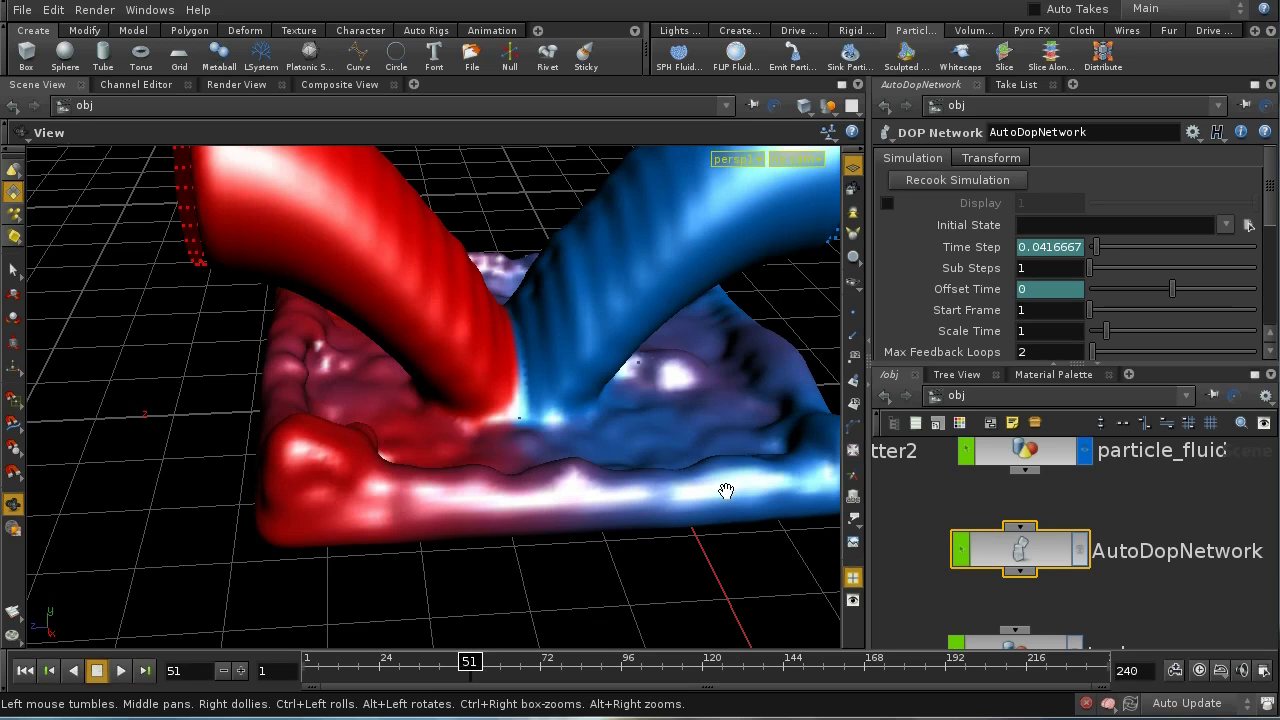
pyautogui.moveTo(663, 449); pyautogui.dragTo(678, 362)
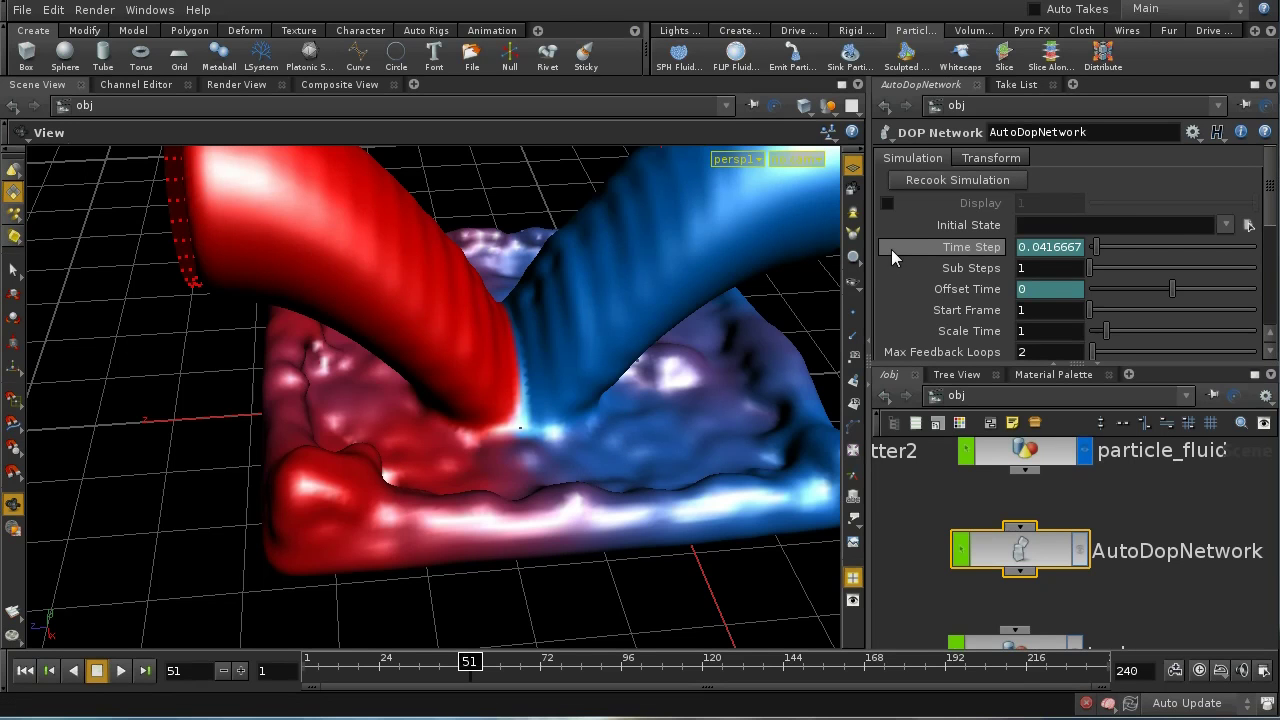
pyautogui.doubleClick(1035, 452)
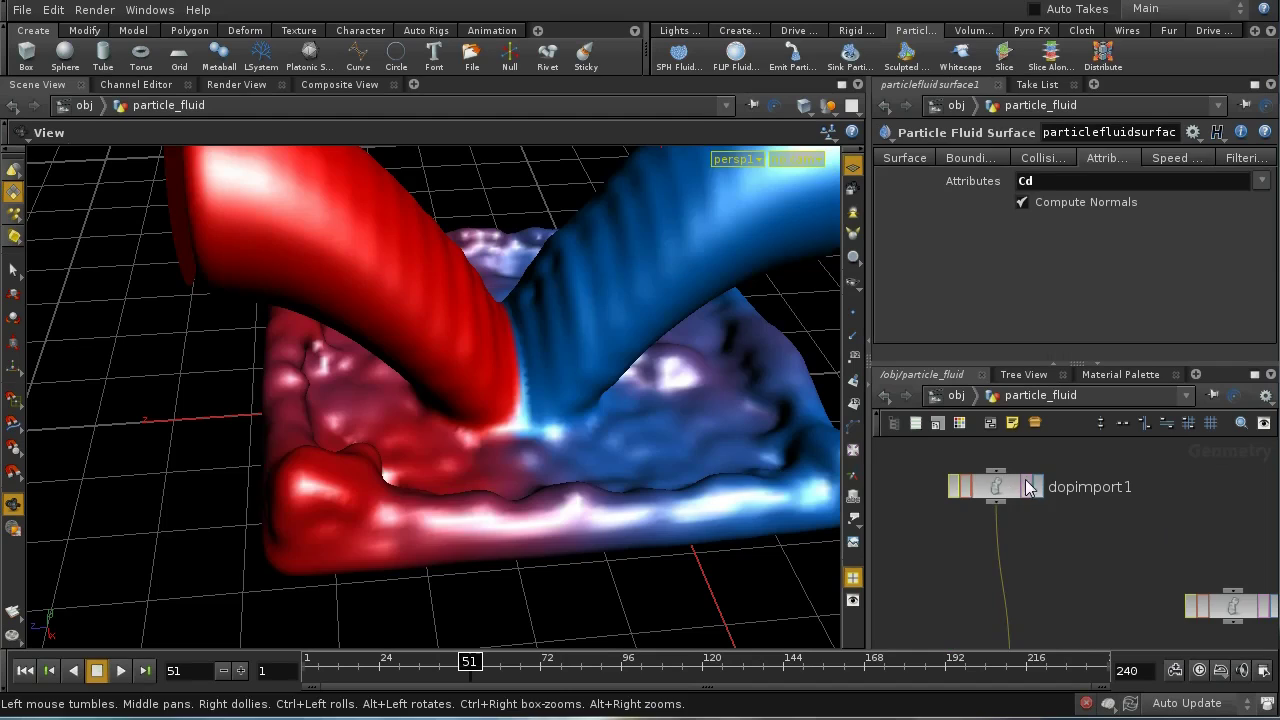
pyautogui.click(1028, 488)
pyautogui.click(1040, 487)
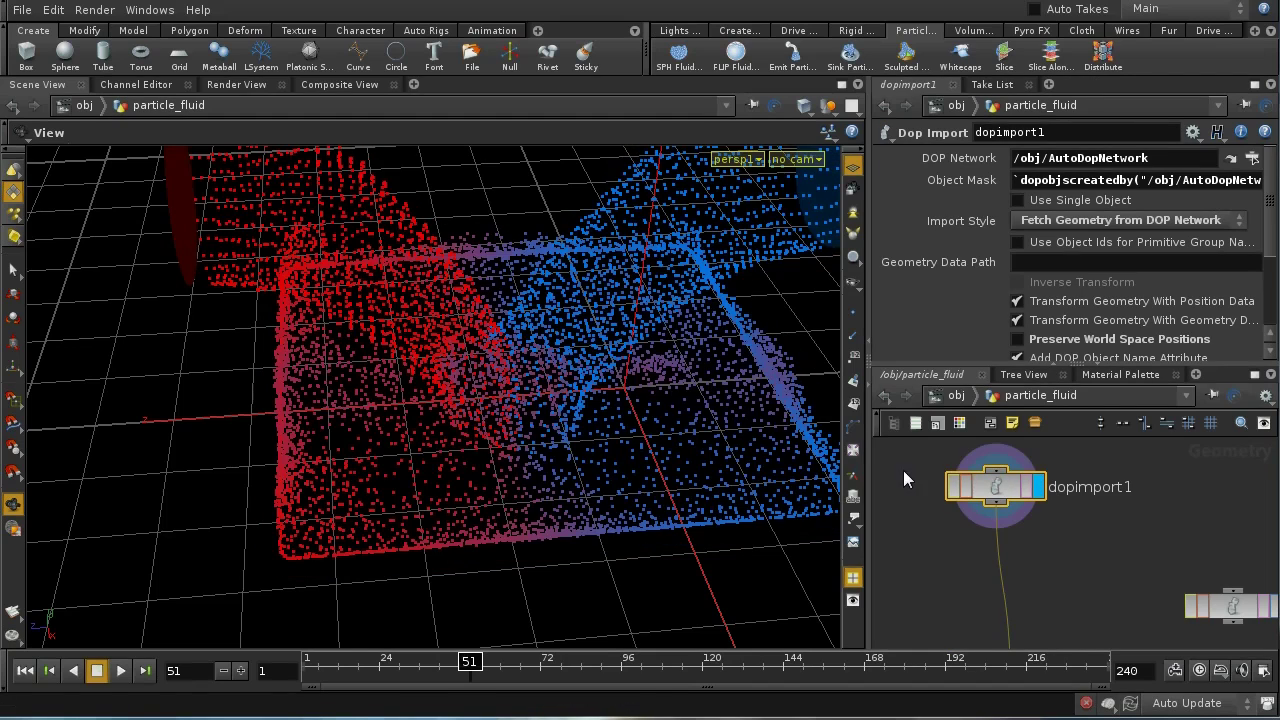
# Step: Examine from several angles and up close how the red and blue particle colors blend where the streams meet
pyautogui.moveTo(760, 409); pyautogui.dragTo(742, 290)
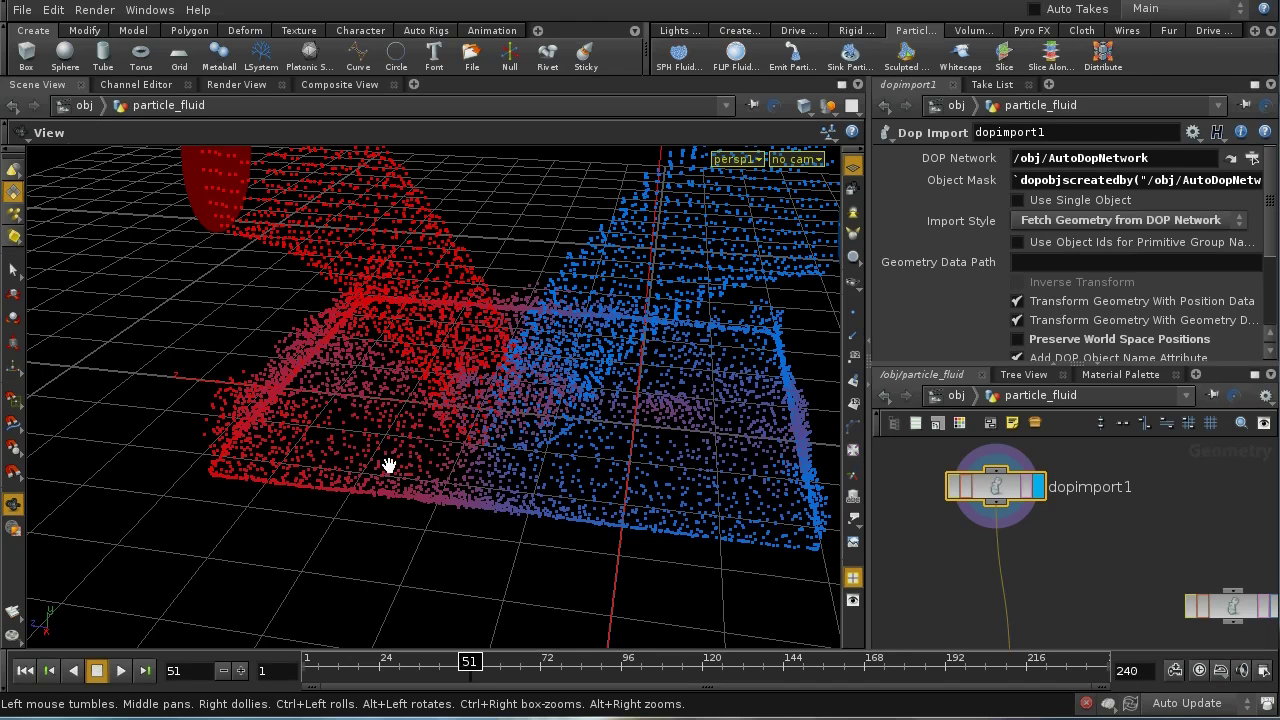
pyautogui.moveTo(423, 477); pyautogui.dragTo(449, 523)
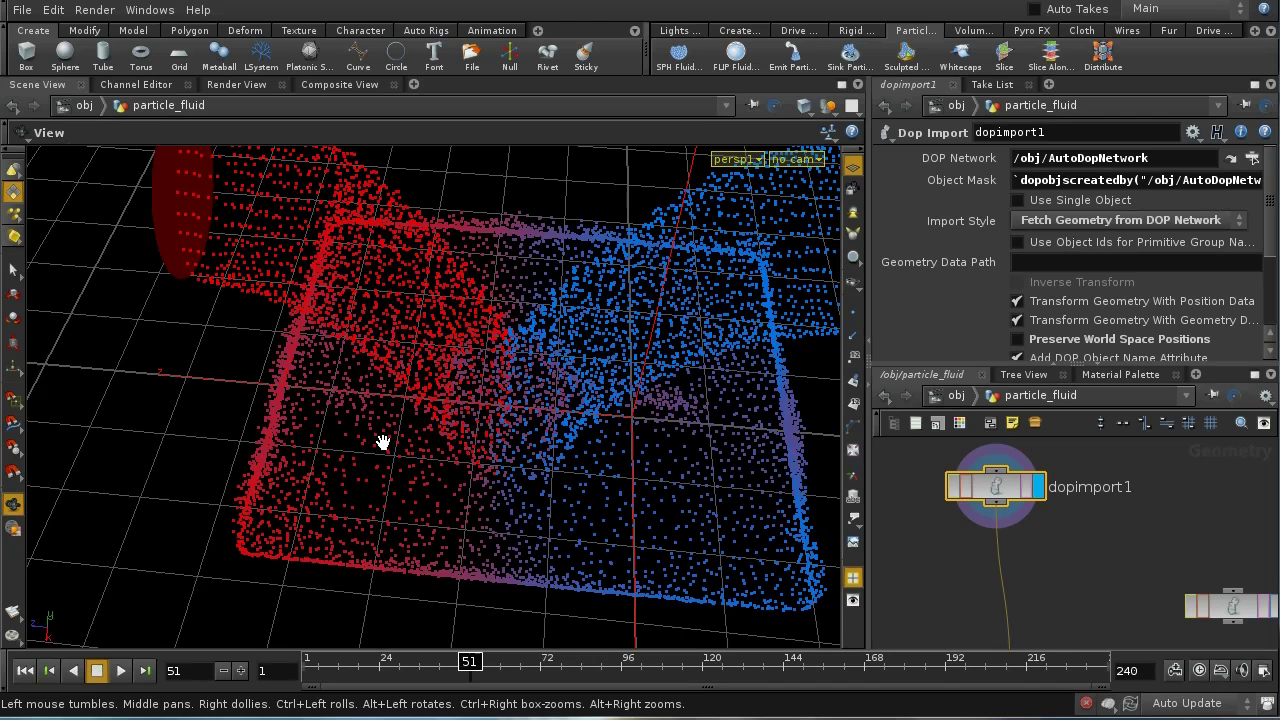
pyautogui.moveTo(383, 442); pyautogui.dragTo(363, 349)
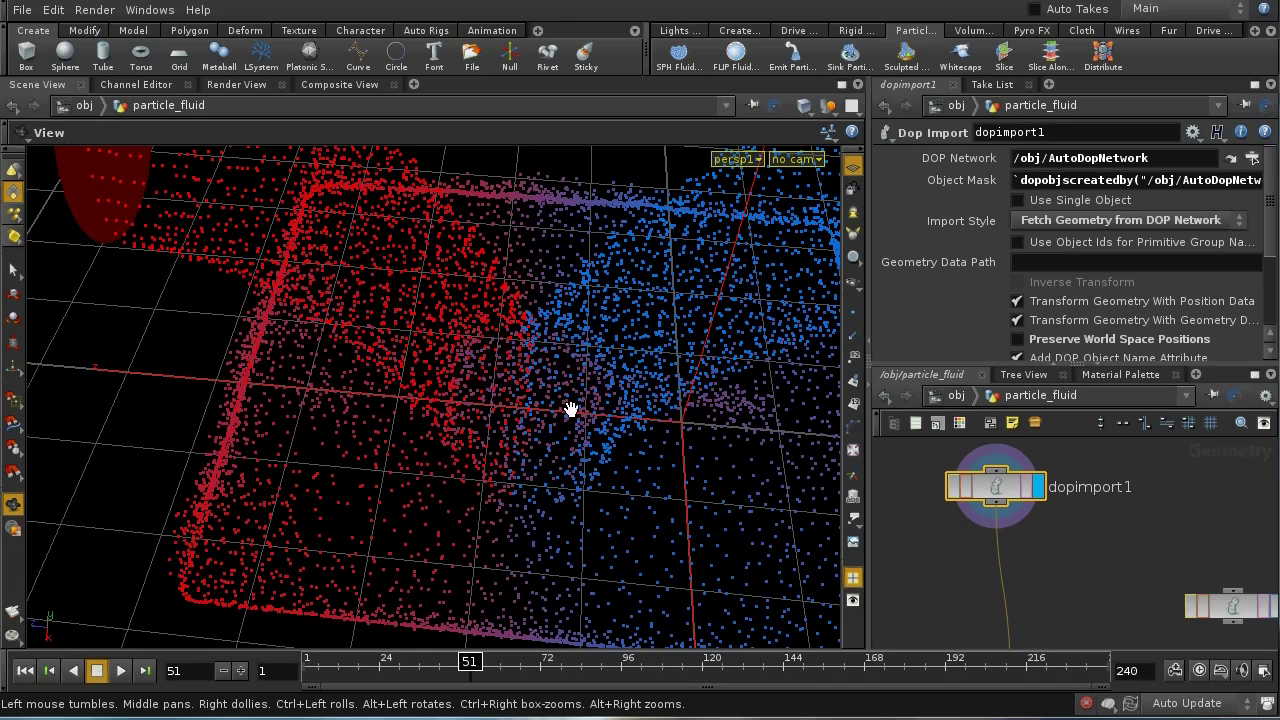
pyautogui.moveTo(570, 409); pyautogui.dragTo(593, 454)
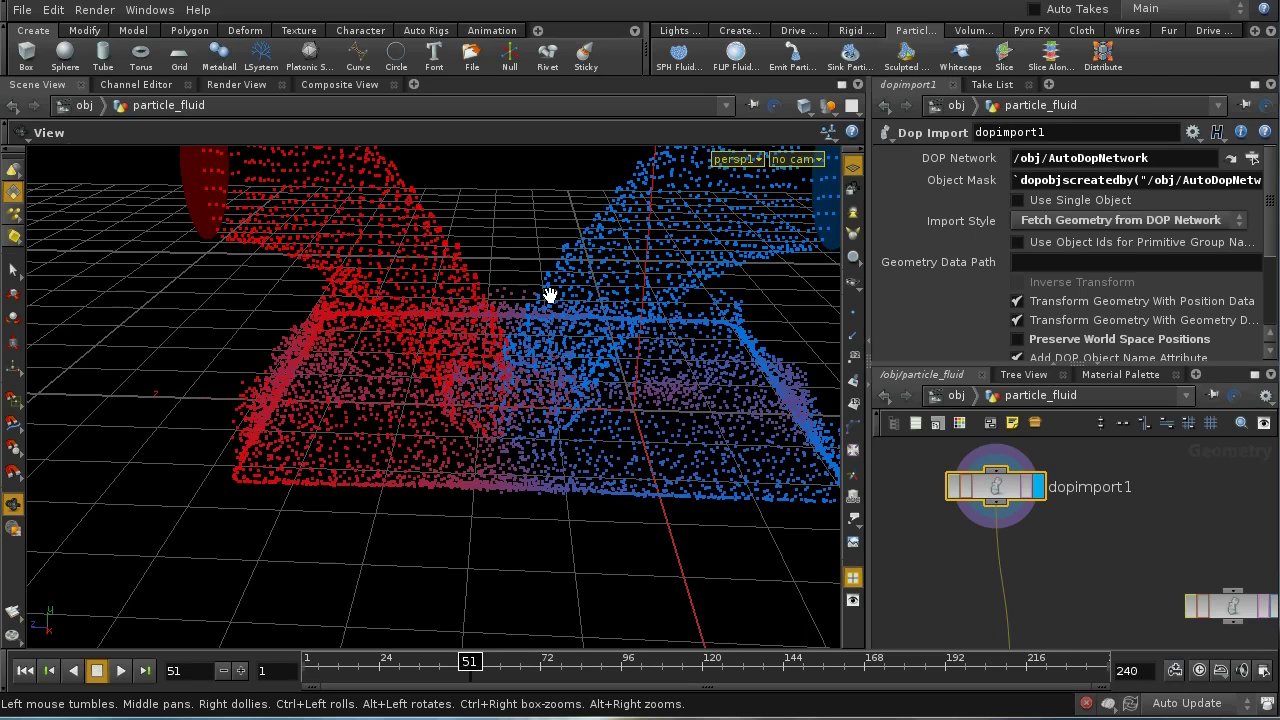
pyautogui.moveTo(549, 295); pyautogui.dragTo(569, 420)
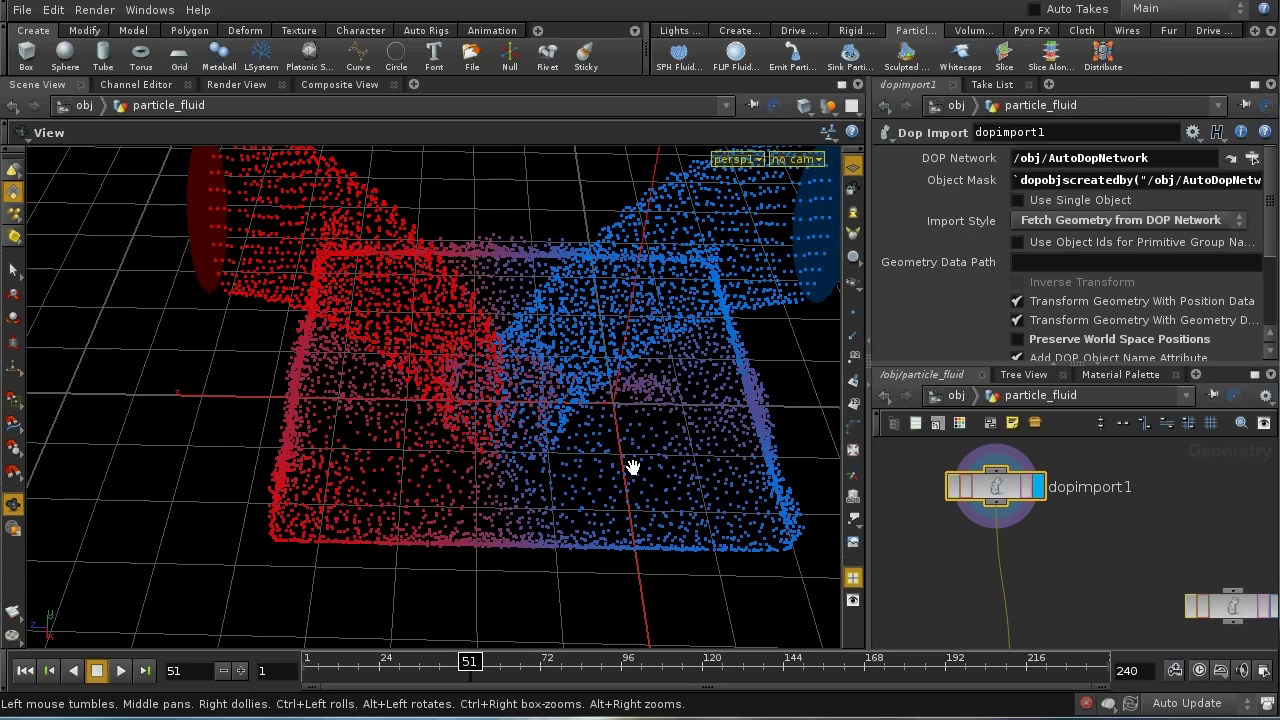
pyautogui.moveTo(633, 467); pyautogui.dragTo(670, 350, button='right')
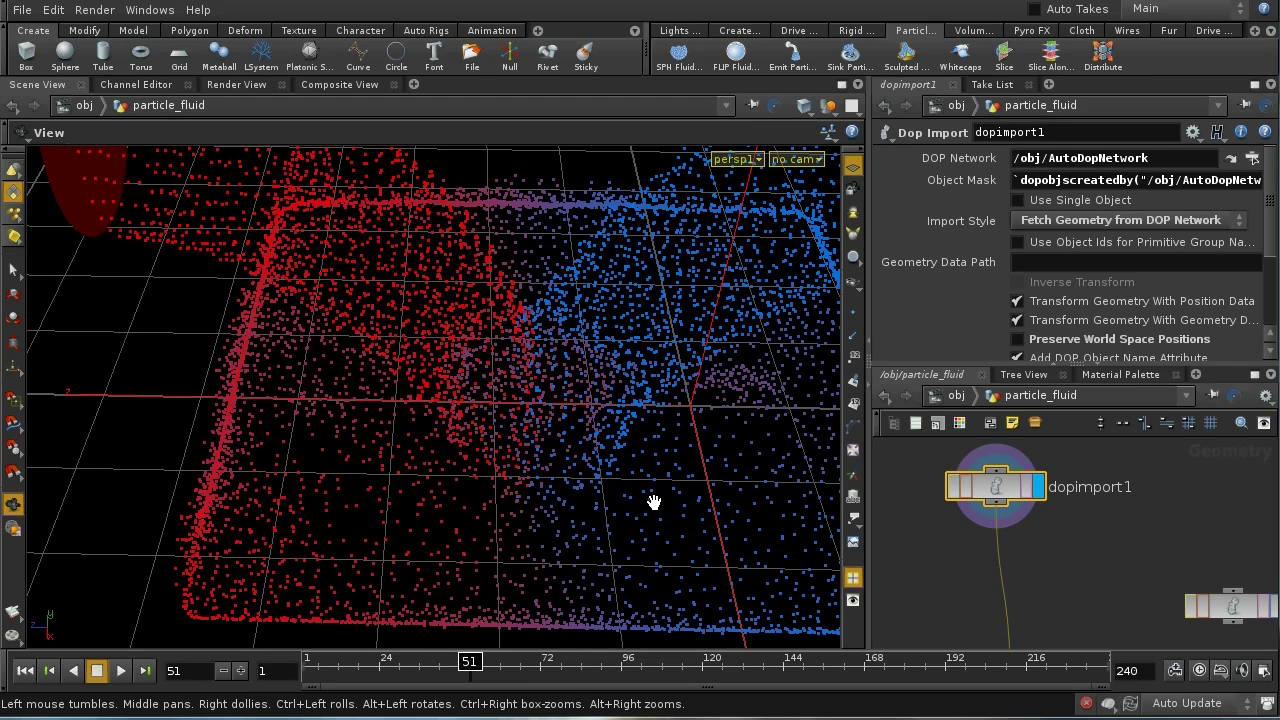
pyautogui.moveTo(1073, 598); pyautogui.dragTo(1067, 520, button='middle')
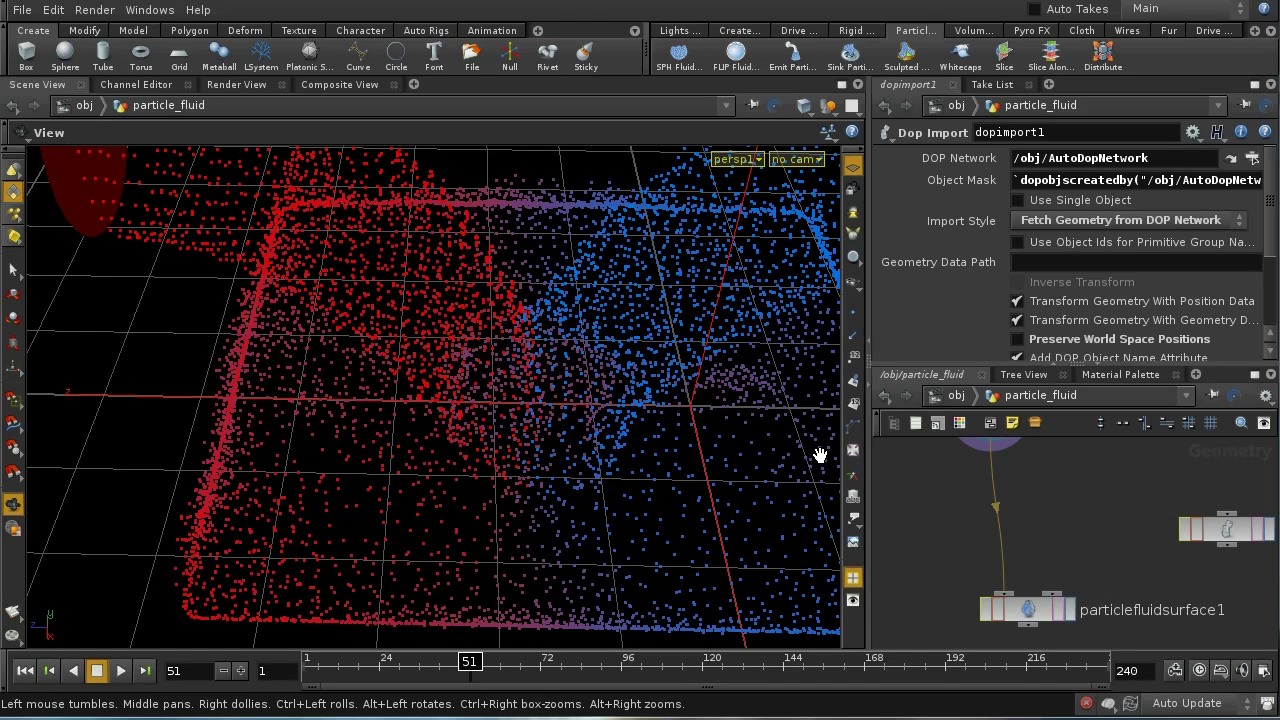
# Step: Open emitter1 from the object level and inspect the startcolor and curcolor point attributes, including the curcolor value expression
pyautogui.press('u')
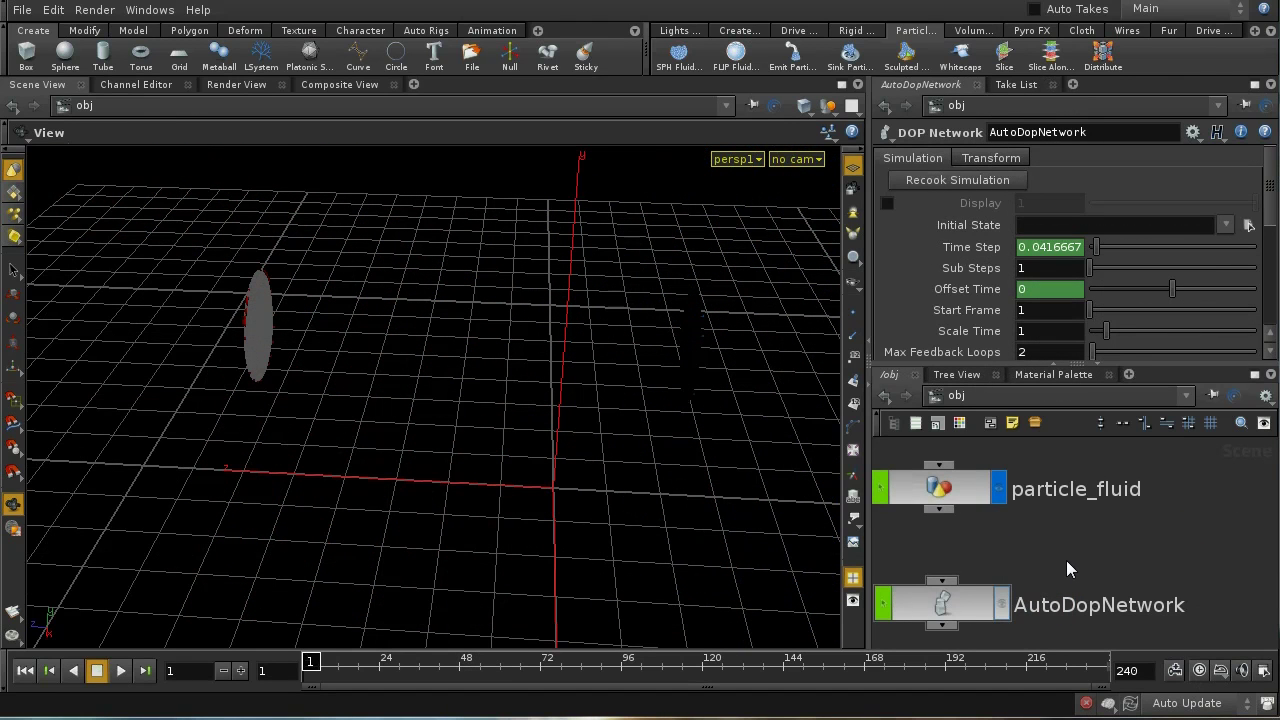
pyautogui.click(1062, 537)
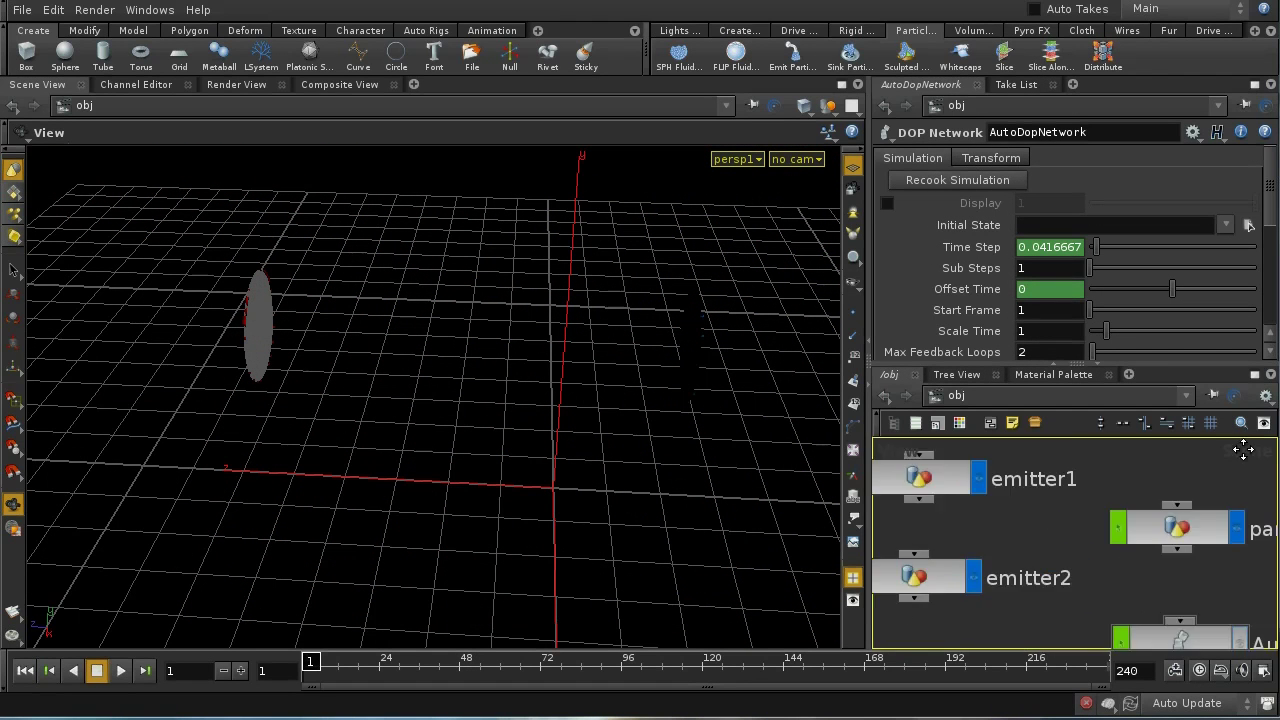
pyautogui.moveTo(1131, 508); pyautogui.dragTo(1168, 530, button='middle')
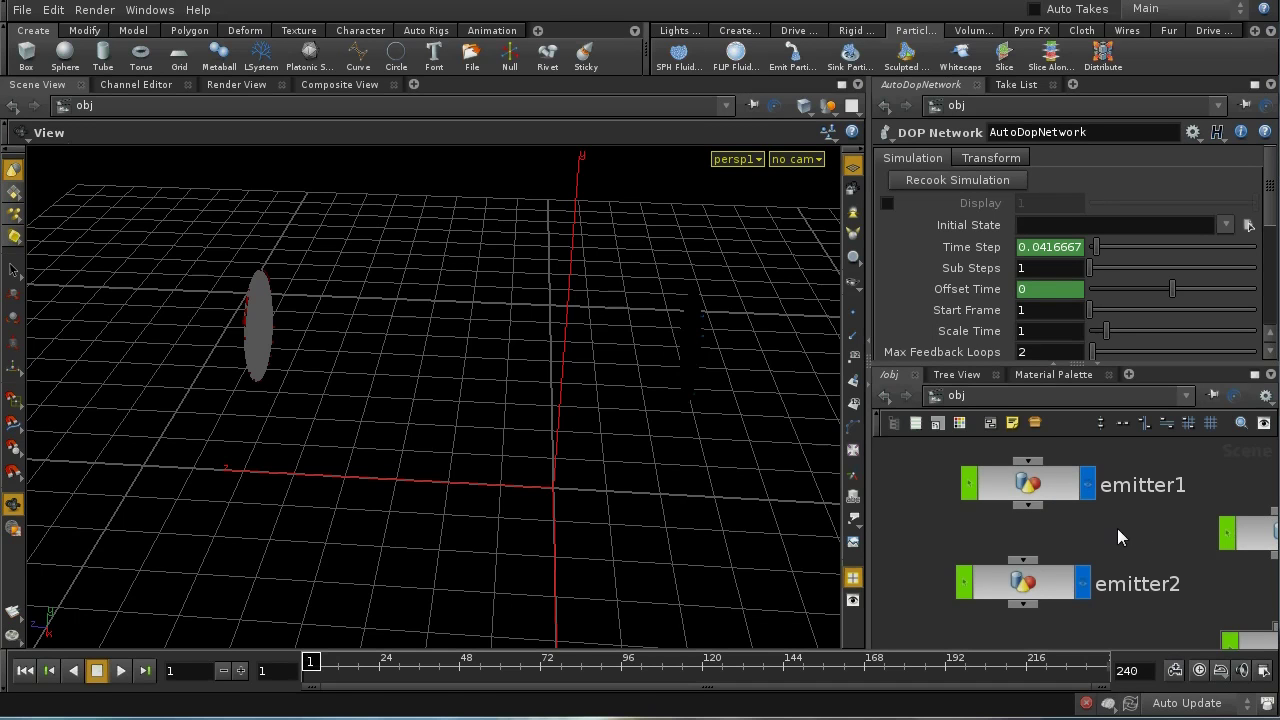
pyautogui.doubleClick(1055, 481)
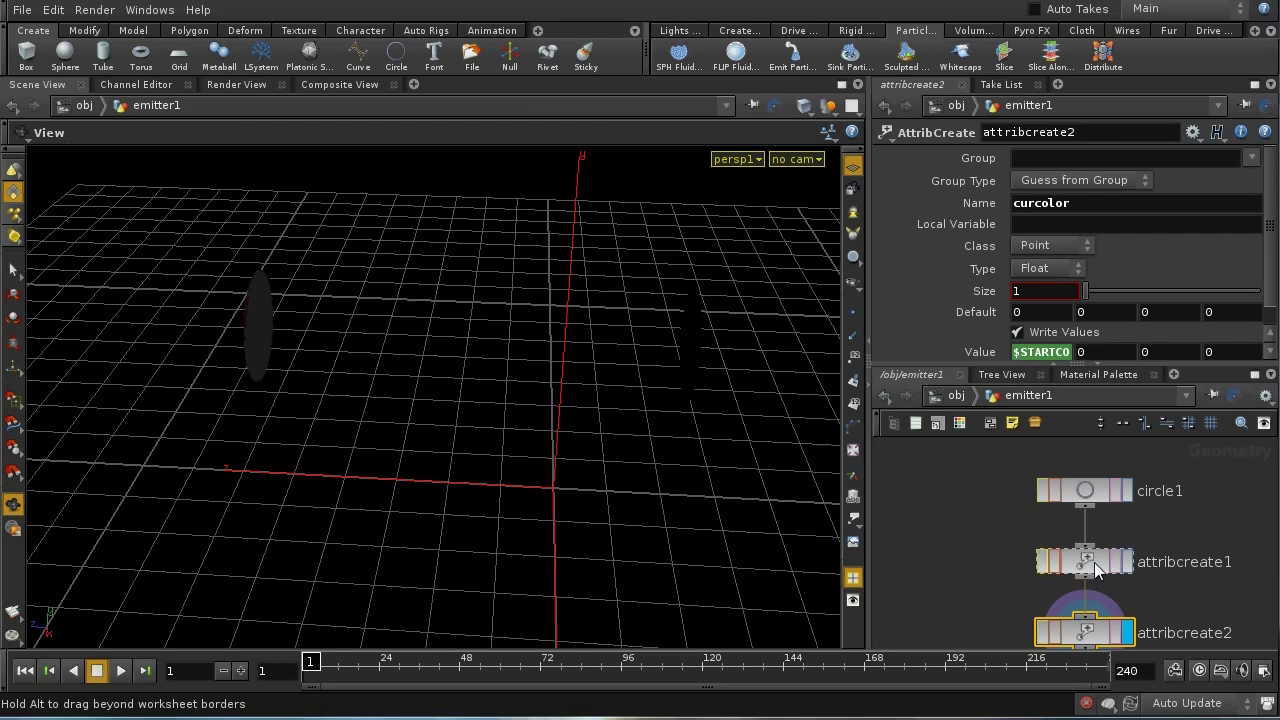
pyautogui.click(1100, 566)
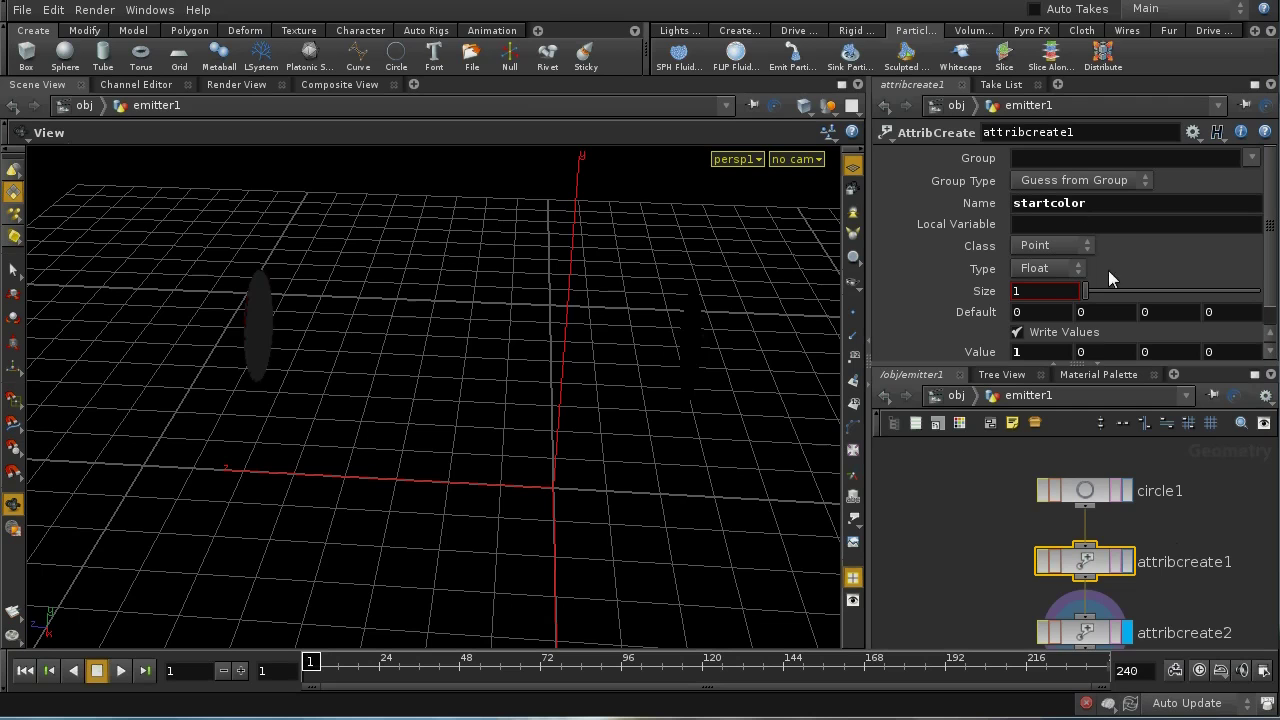
pyautogui.moveTo(1176, 609); pyautogui.dragTo(1175, 546, button='middle')
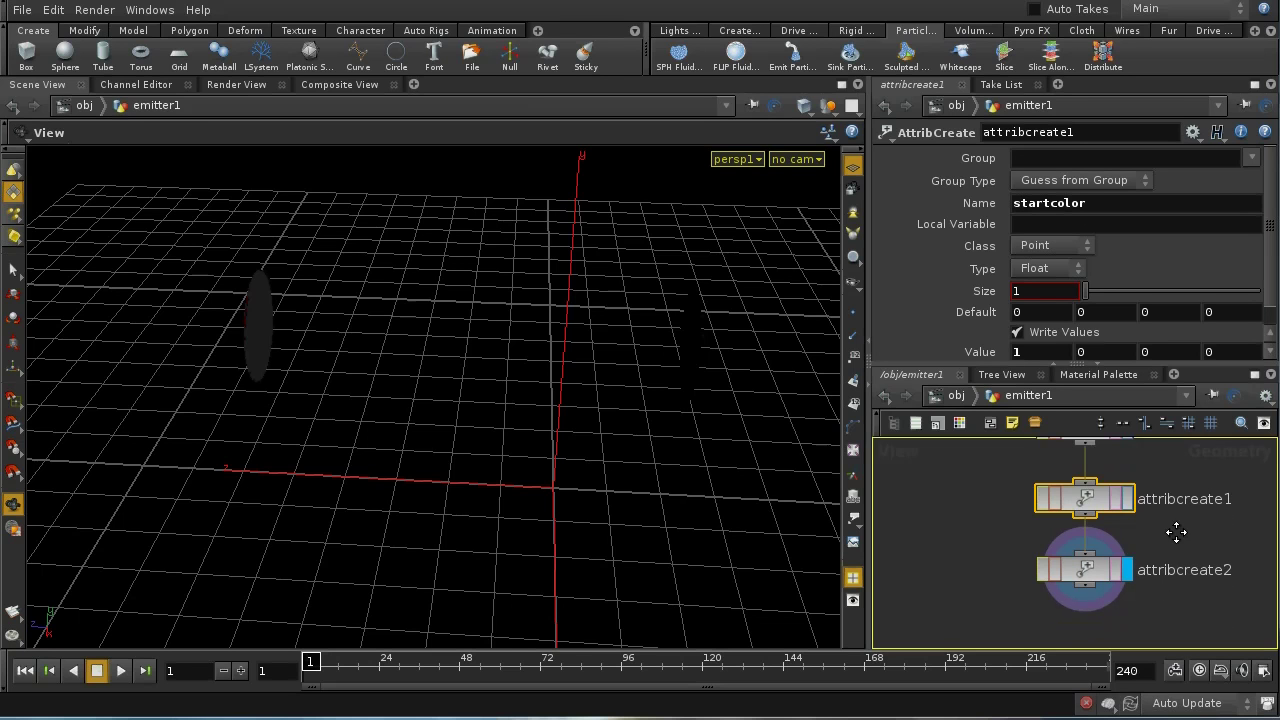
pyautogui.click(1094, 572)
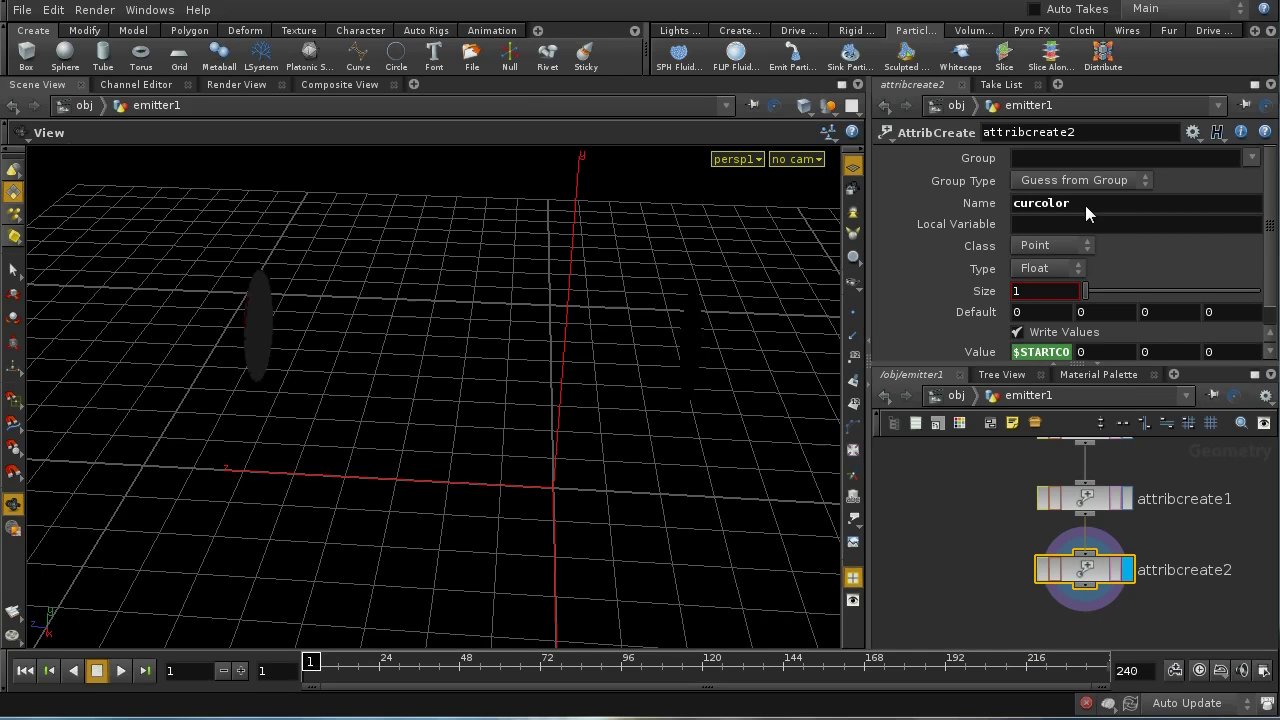
pyautogui.click(1062, 356)
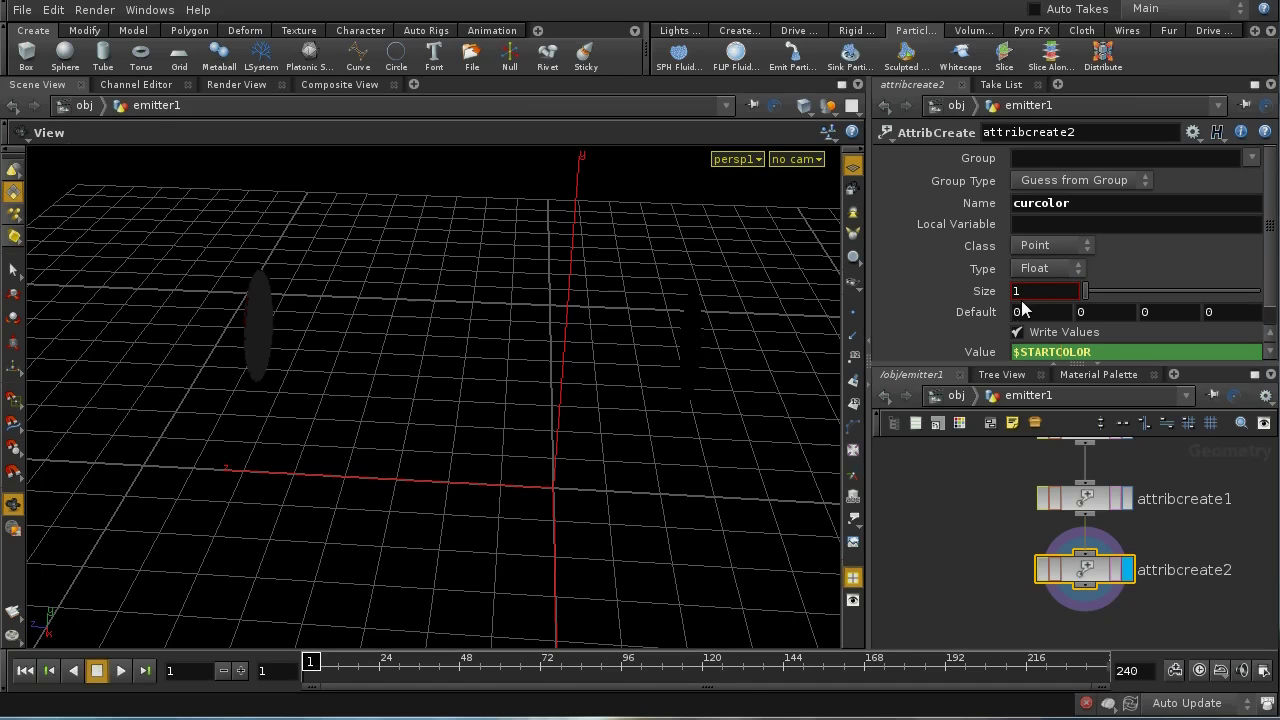
# Step: Set the first Value component of emitter1's startcolor attribute in attribcreate1 to 1
pyautogui.click(1100, 503)
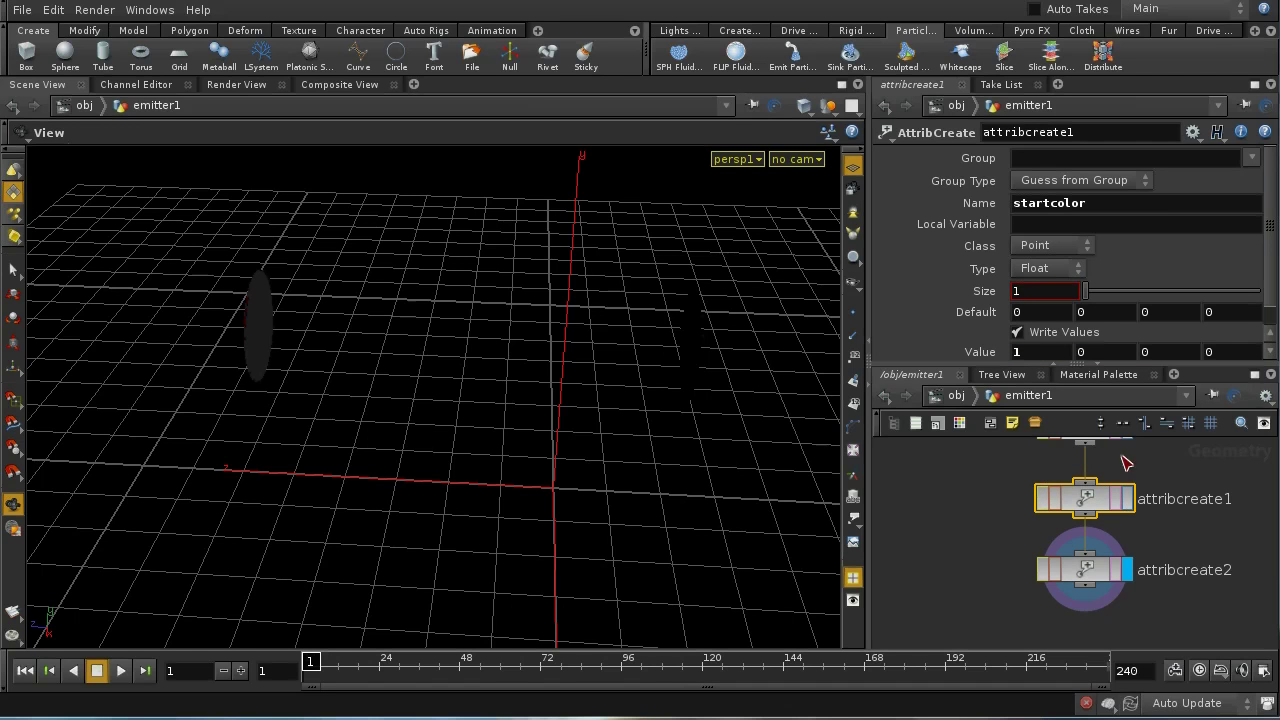
pyautogui.click(1016, 351)
pyautogui.write('1')
pyautogui.press('Return')
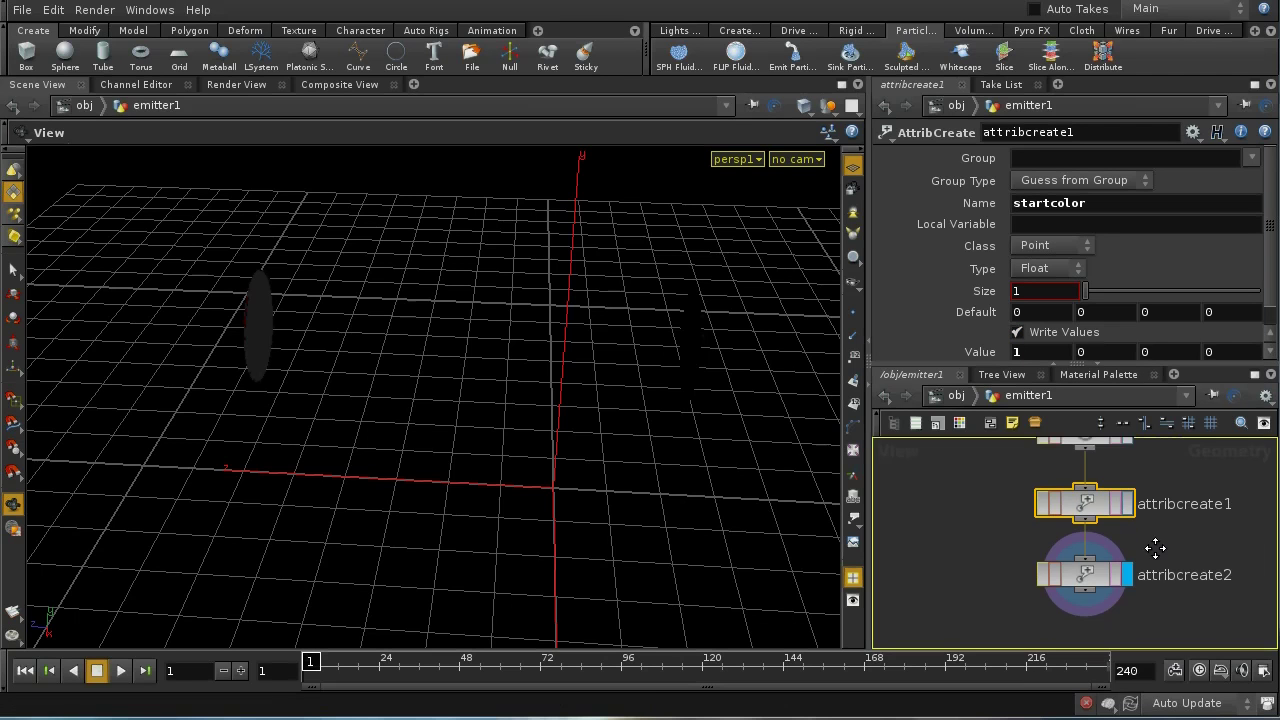
pyautogui.moveTo(1154, 549); pyautogui.dragTo(1156, 595, button='middle')
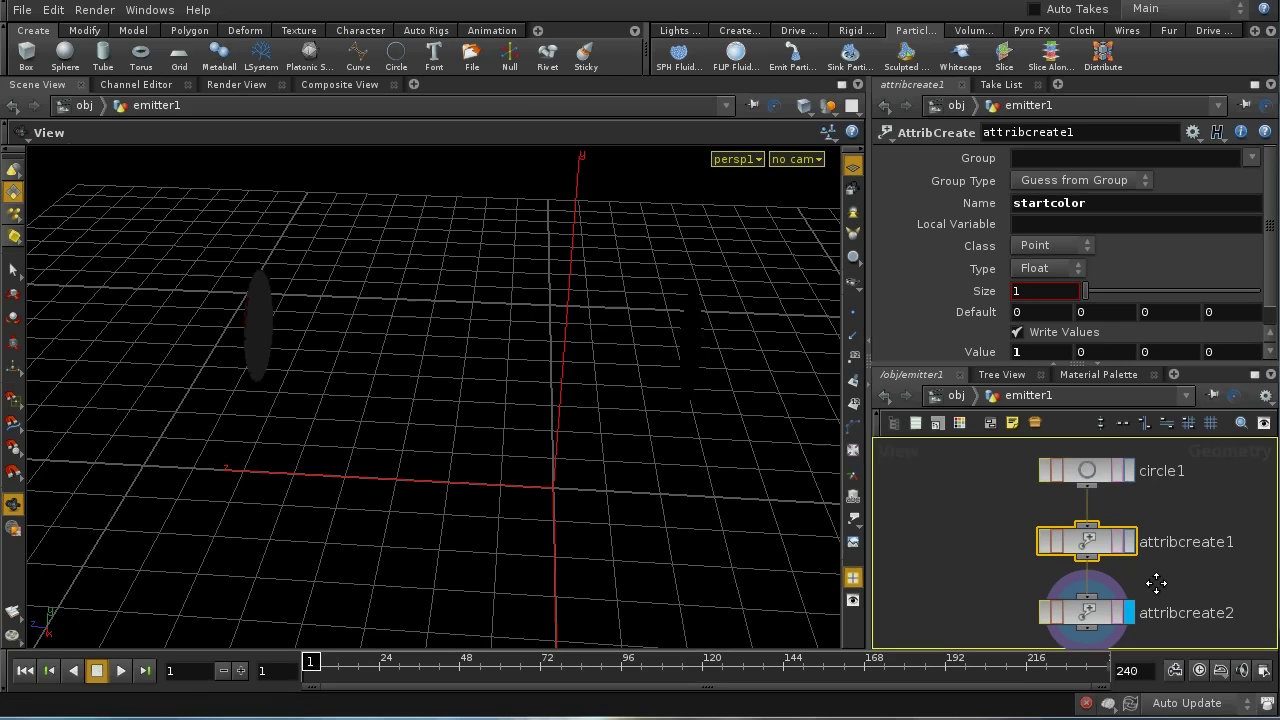
# Step: Open emitter2 and check the startcolor value assigned by its attribcreate1
pyautogui.click(967, 399)
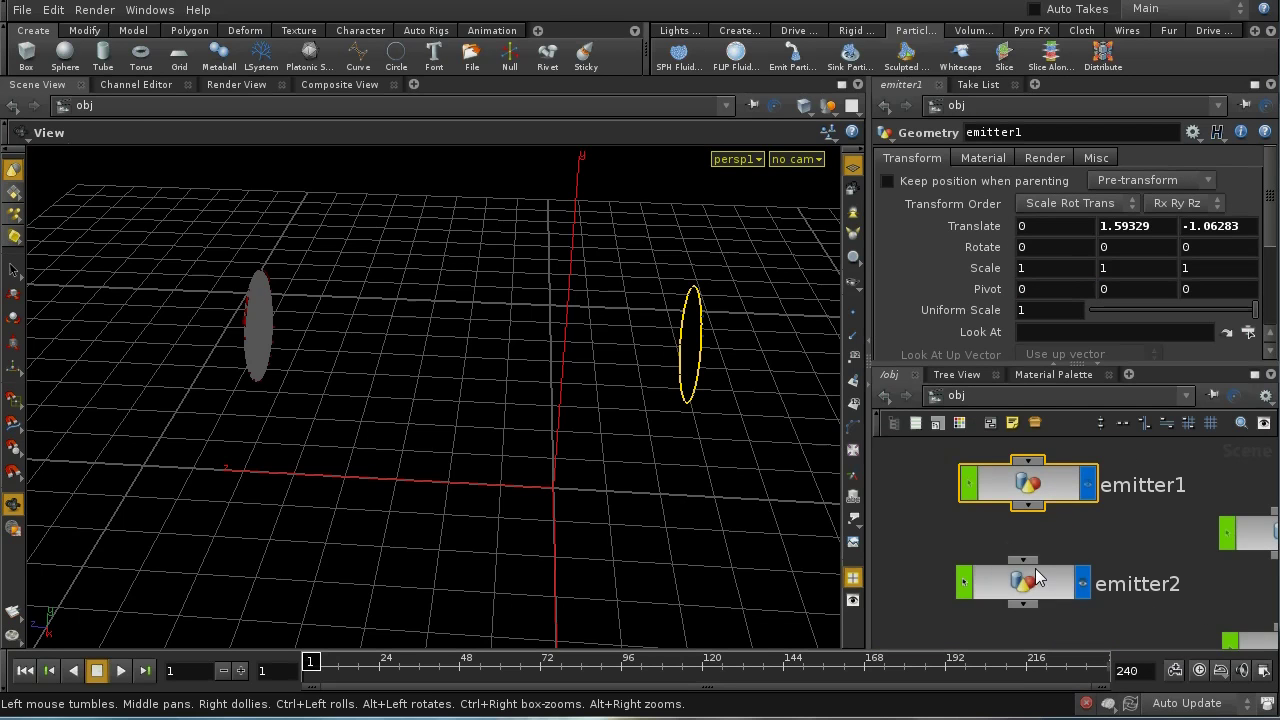
pyautogui.click(1035, 573)
pyautogui.doubleClick(1035, 573)
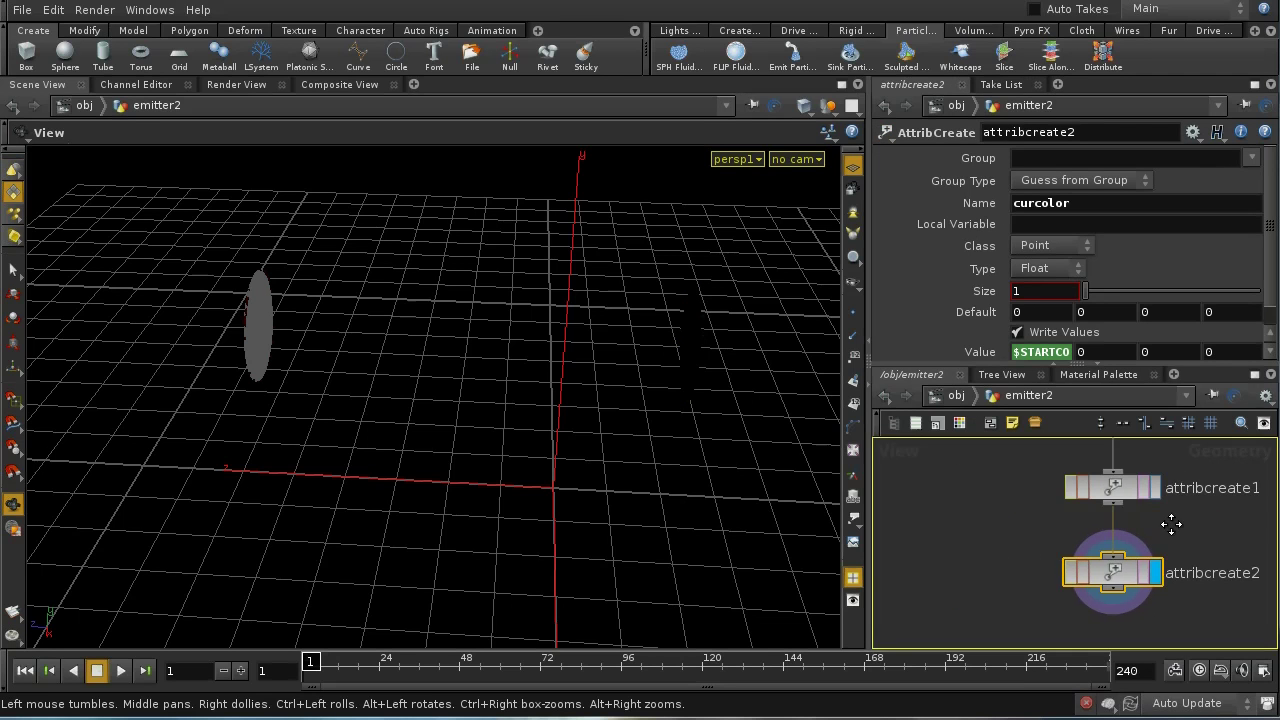
pyautogui.click(1124, 489)
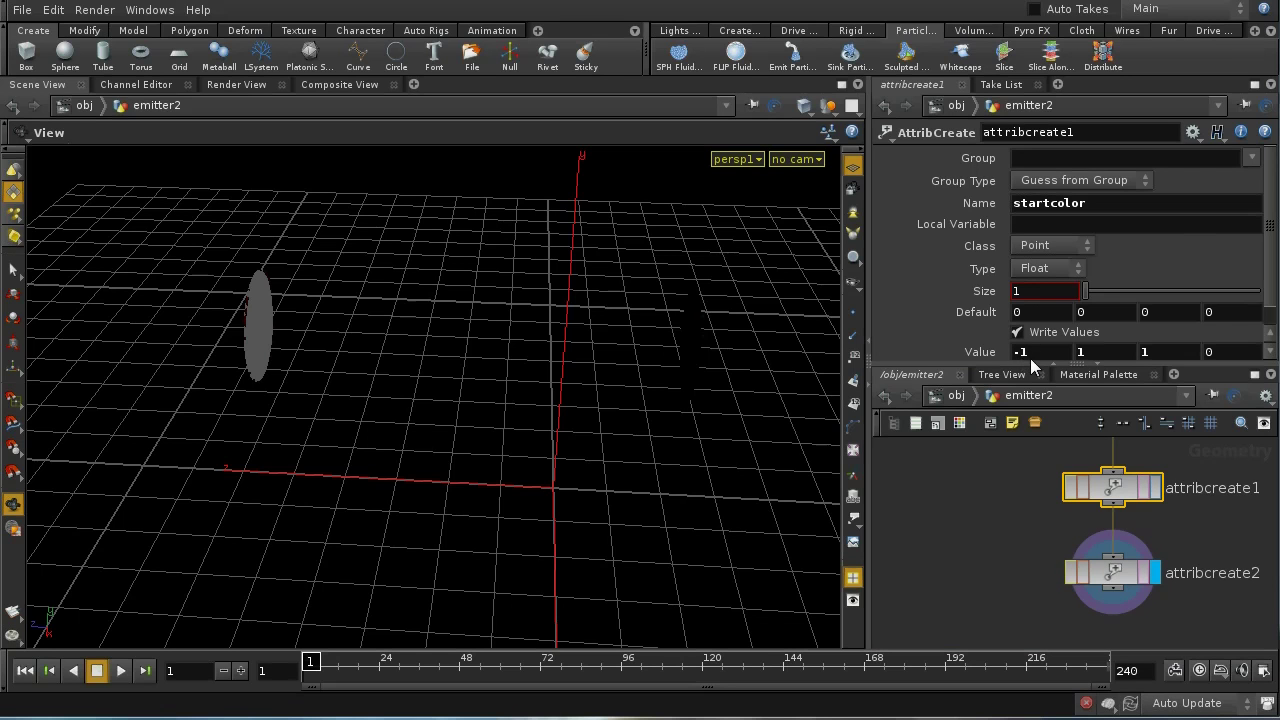
# Step: Return to the object level, open AutoDopNetwork and inspect the parameters of sopsolver1
pyautogui.click(957, 398)
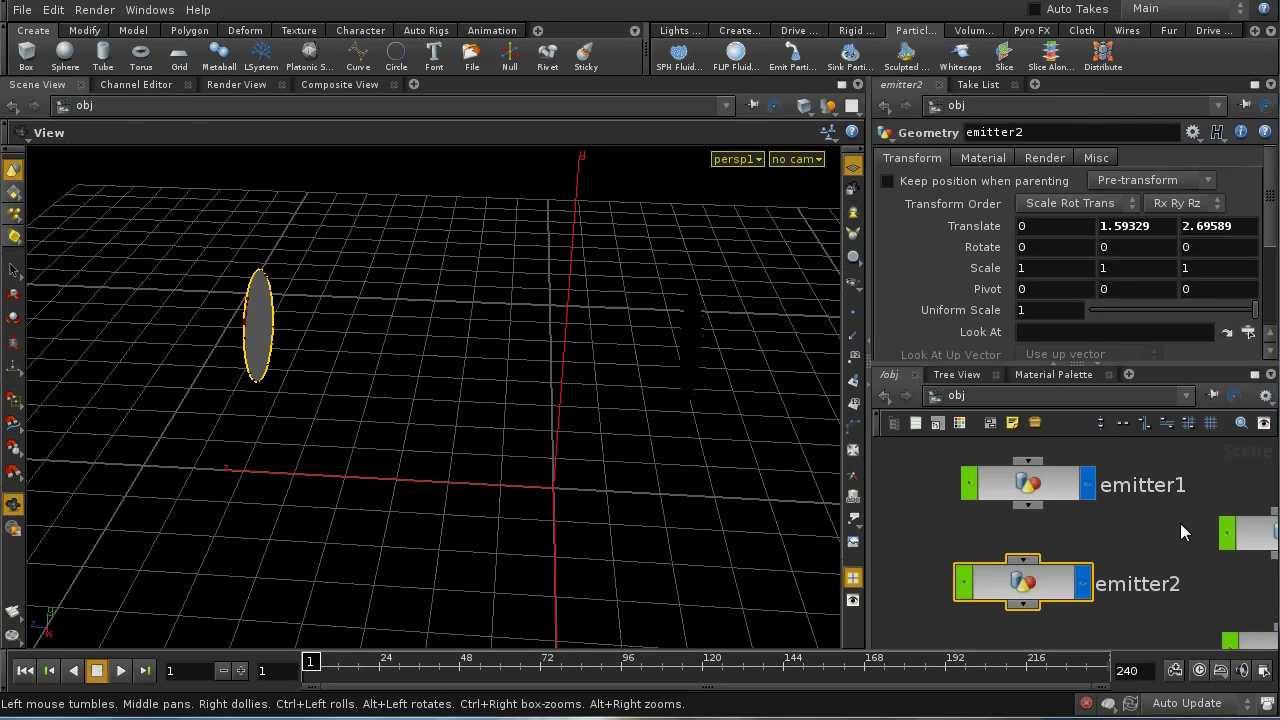
pyautogui.moveTo(1151, 551); pyautogui.dragTo(1120, 540, button='middle')
pyautogui.moveTo(1204, 553); pyautogui.dragTo(1181, 519, button='middle')
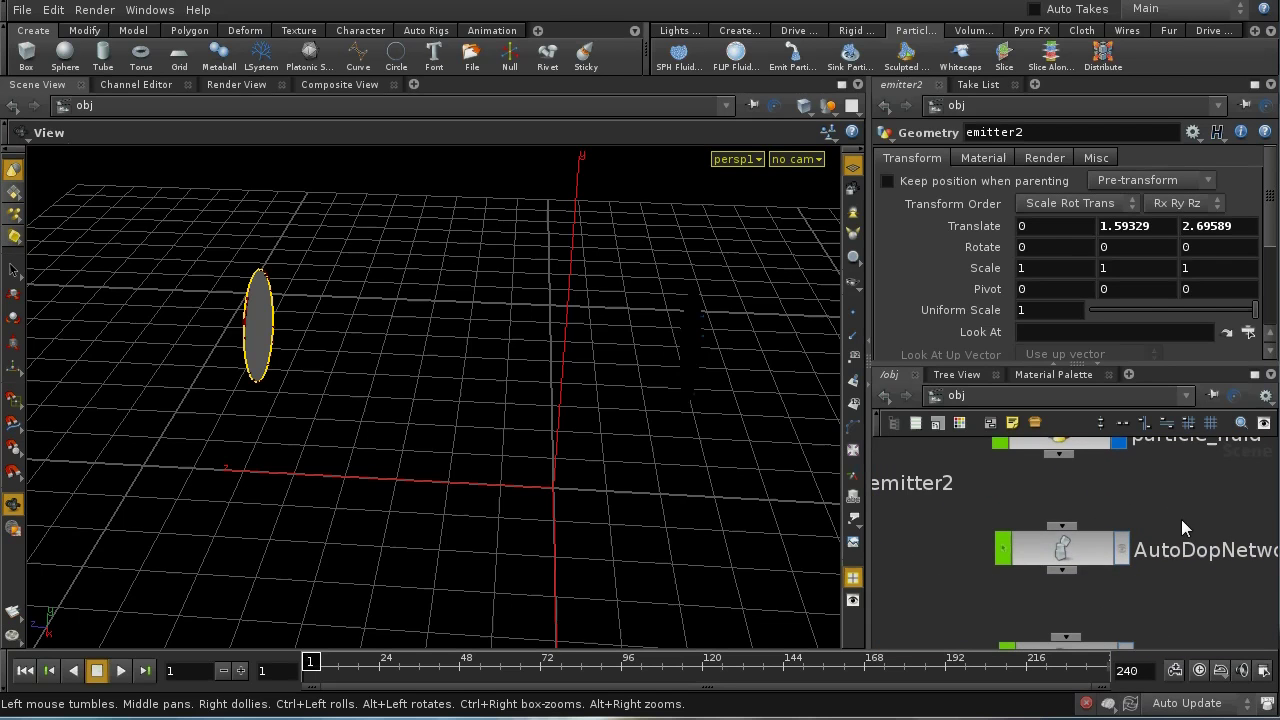
pyautogui.doubleClick(1070, 550)
pyautogui.moveTo(1093, 575)
pyautogui.mouseDown(button='middle')
pyautogui.moveTo(1113, 601)
pyautogui.moveTo(1090, 560)
pyautogui.moveTo(1103, 594)
pyautogui.mouseUp(button='middle')
pyautogui.moveTo(958, 542); pyautogui.dragTo(879, 506, button='middle')
pyautogui.moveTo(1091, 572); pyautogui.dragTo(891, 544, button='middle')
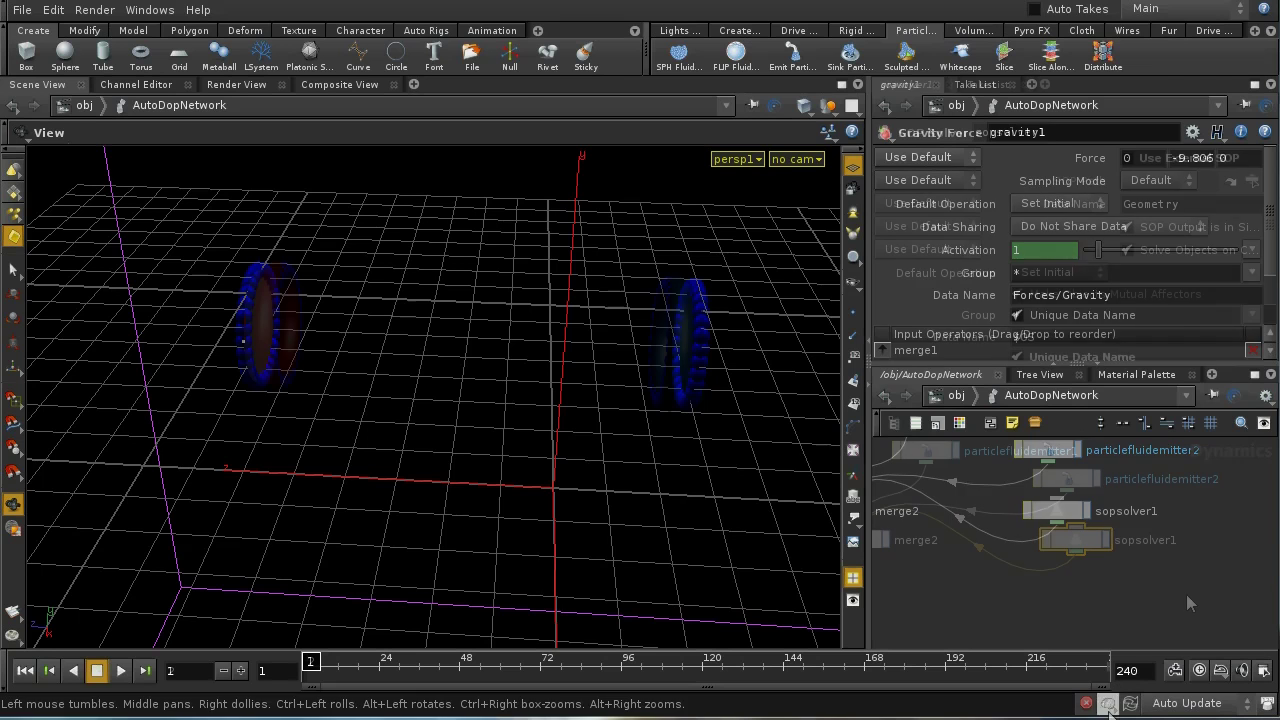
pyautogui.click(1056, 511)
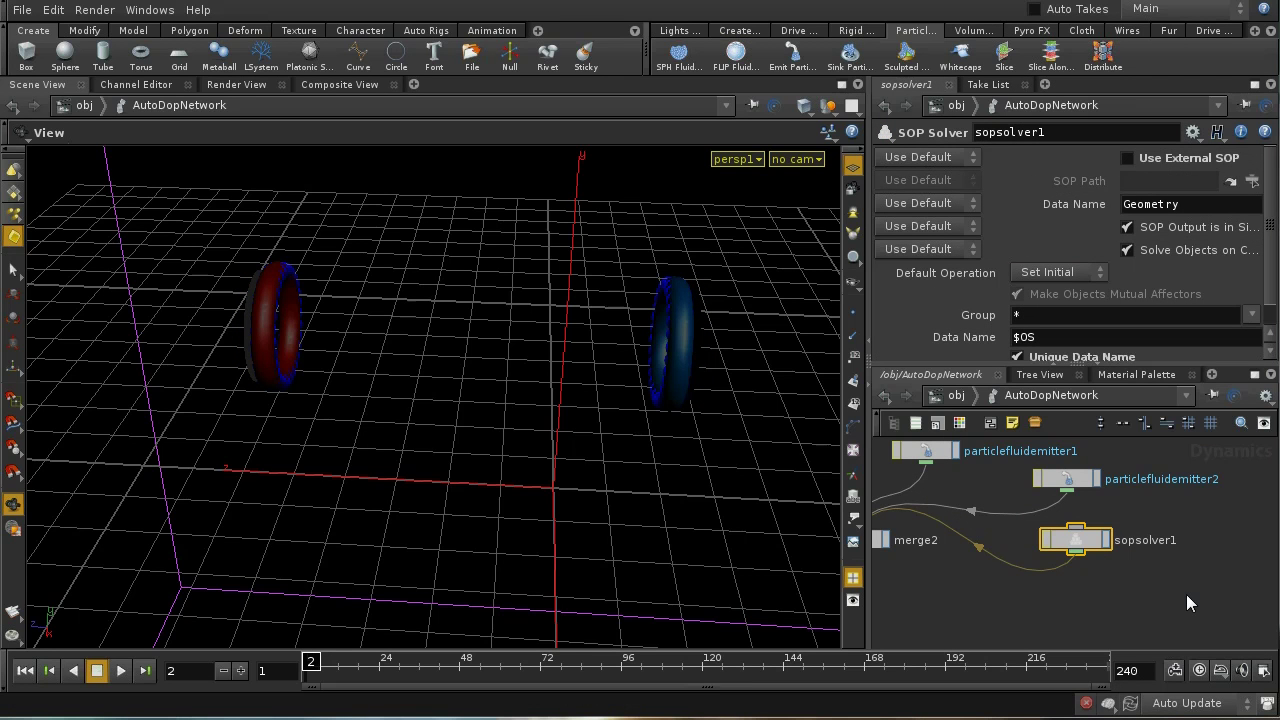
# Step: Open sopsolver1 with its network pane maximized and view the whole chain from dop_geometry to vopsop1
pyautogui.doubleClick(1083, 548)
pyautogui.click(1255, 375)
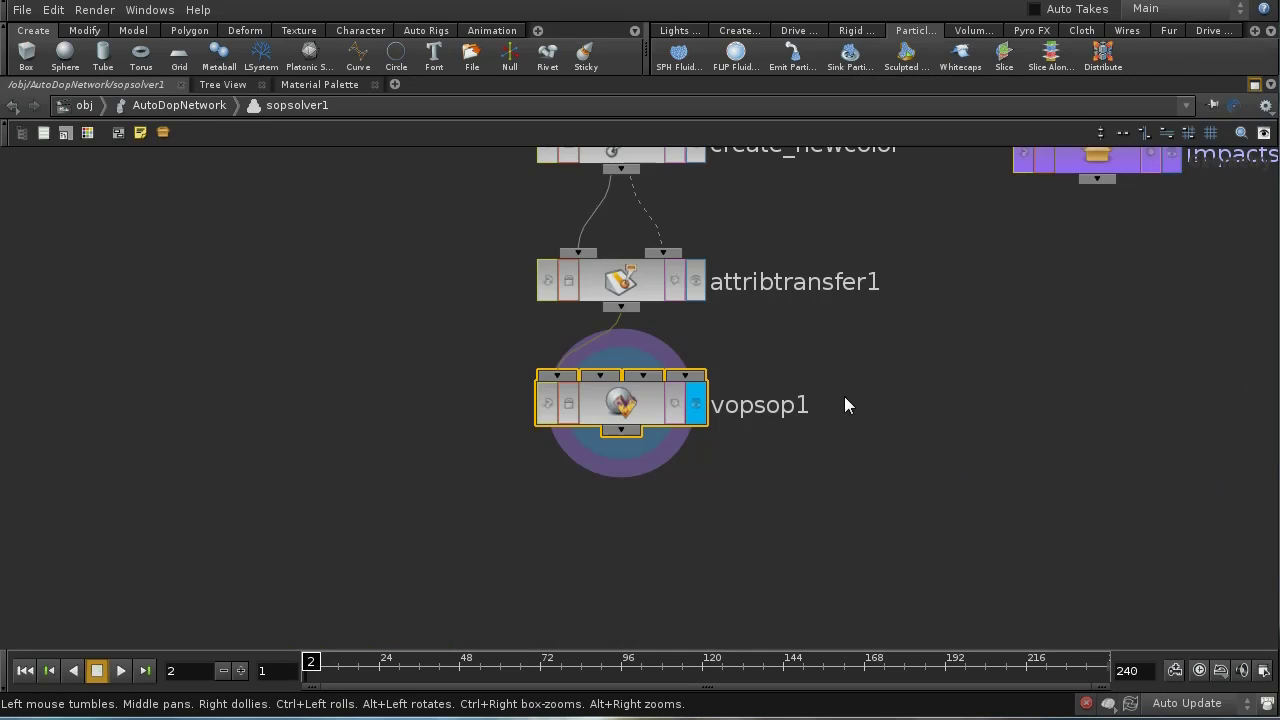
pyautogui.scroll(-2, 856, 315)
pyautogui.moveTo(859, 292); pyautogui.dragTo(603, 339, button='middle')
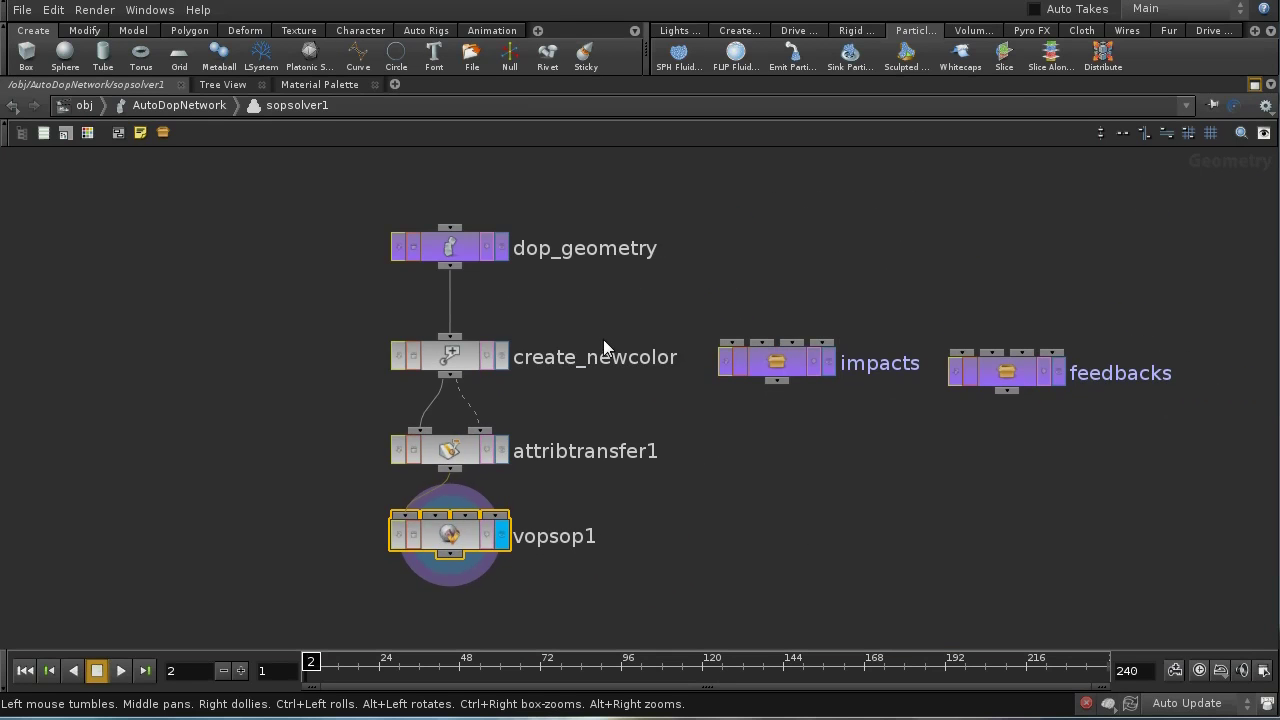
# Step: Show the create_newcolor parameters over the network and examine the Value expression that fills the newcolor attribute
pyautogui.click(469, 359)
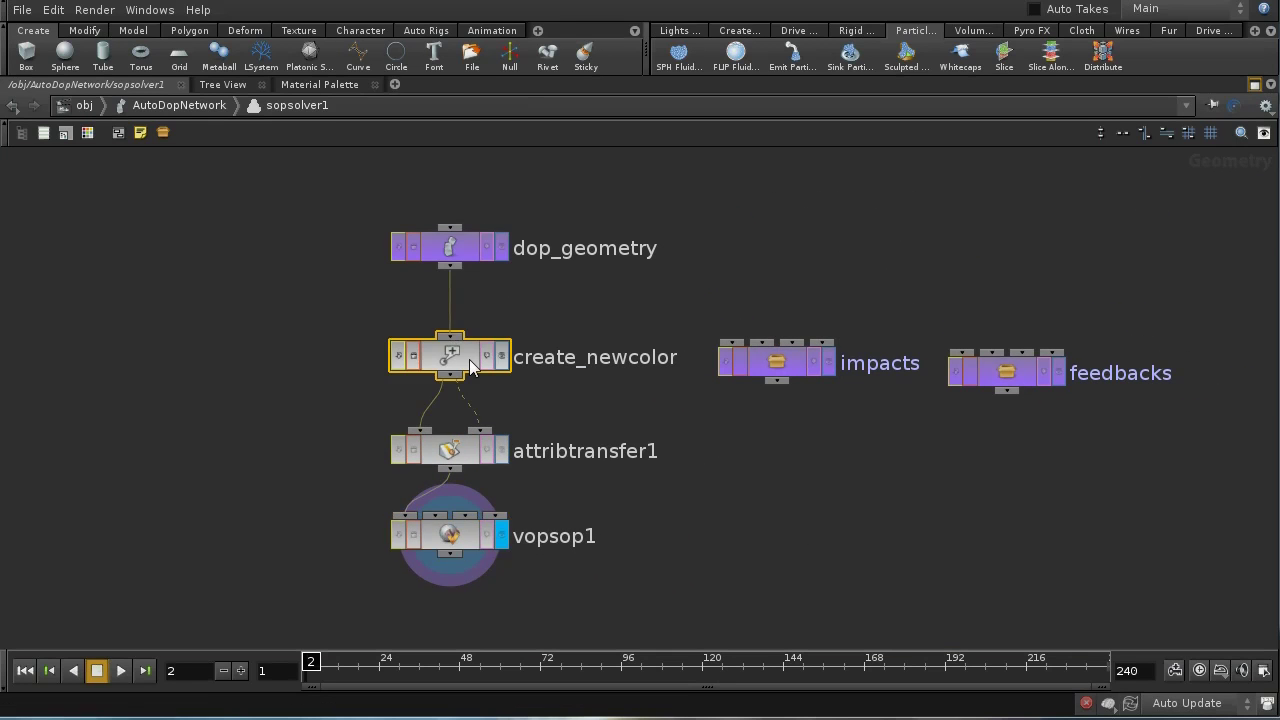
pyautogui.press('p')
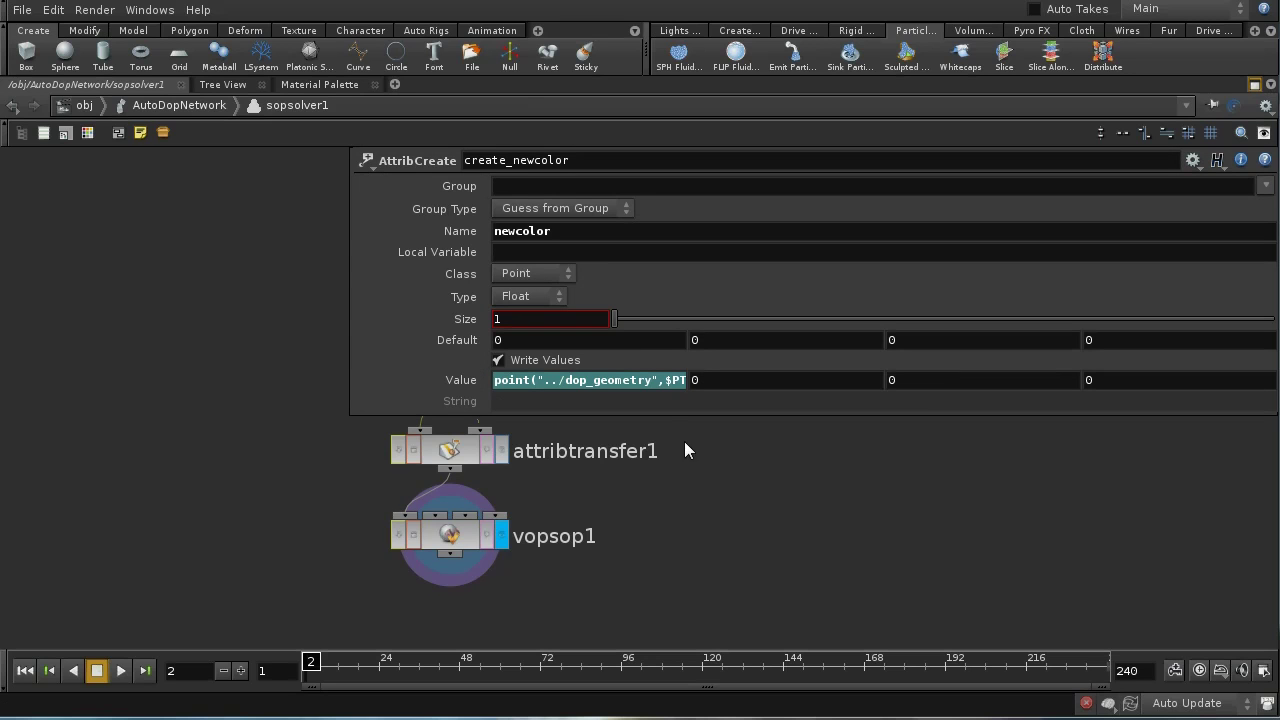
pyautogui.moveTo(684, 451); pyautogui.dragTo(434, 425, button='middle')
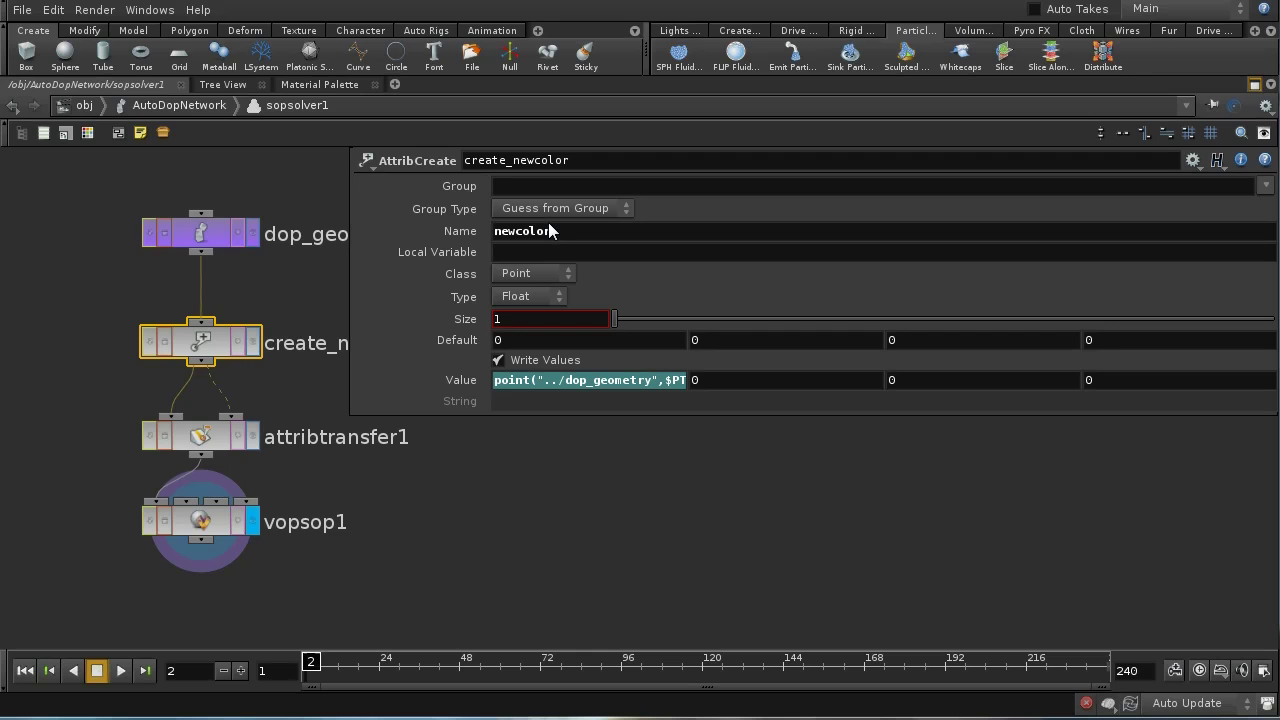
pyautogui.click(579, 387)
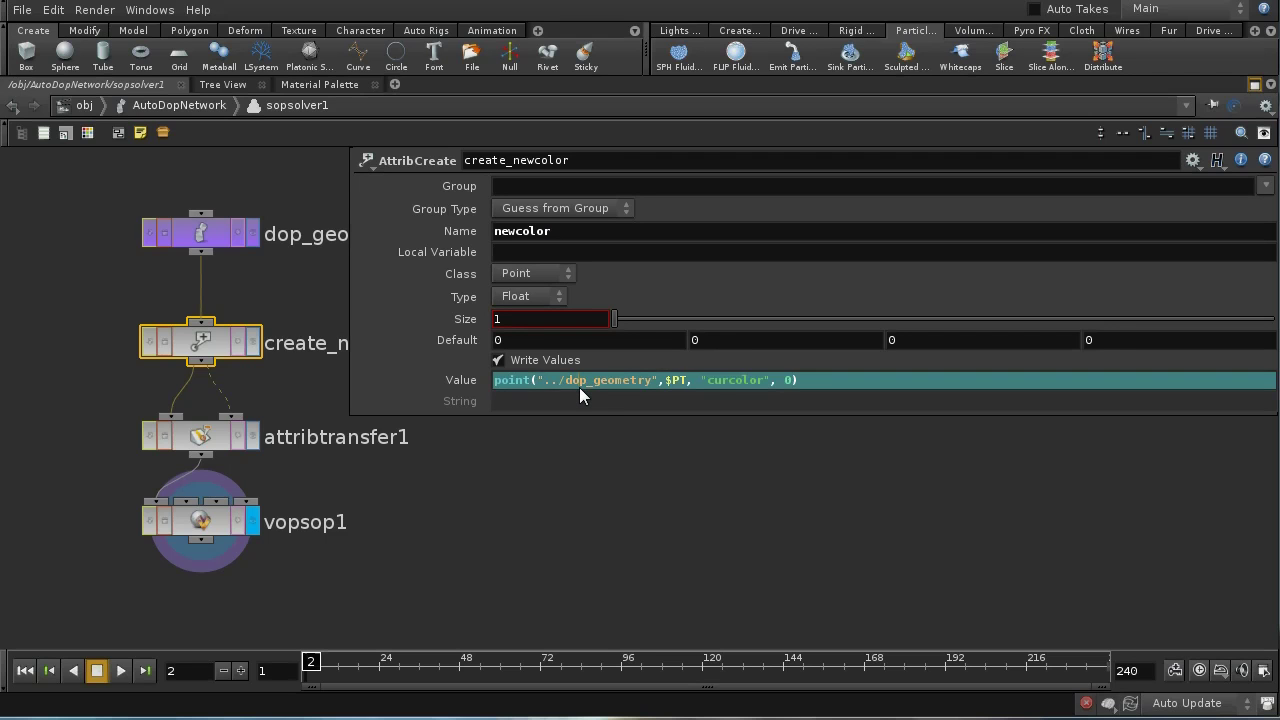
# Step: Examine attribtransfer1, checking the point attribute it transfers and its Conditions settings for kernel, sample count and distance threshold
pyautogui.click(803, 383)
pyautogui.click(212, 437)
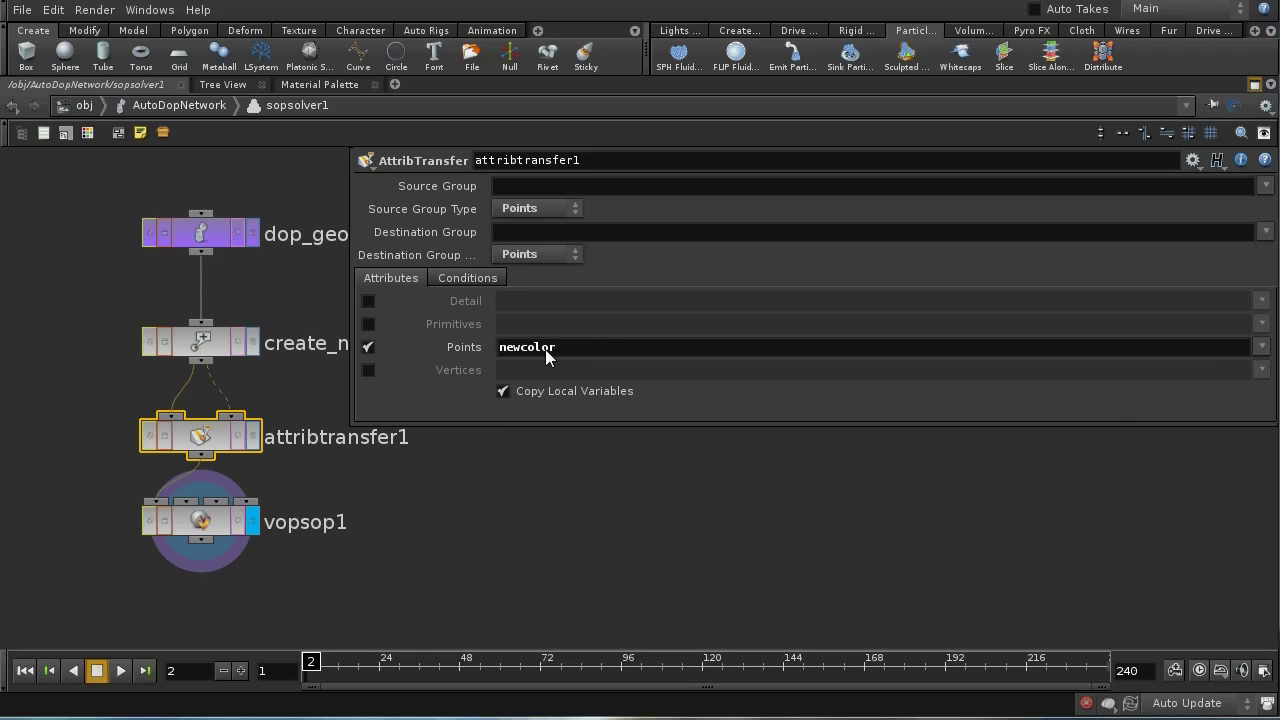
pyautogui.click(479, 277)
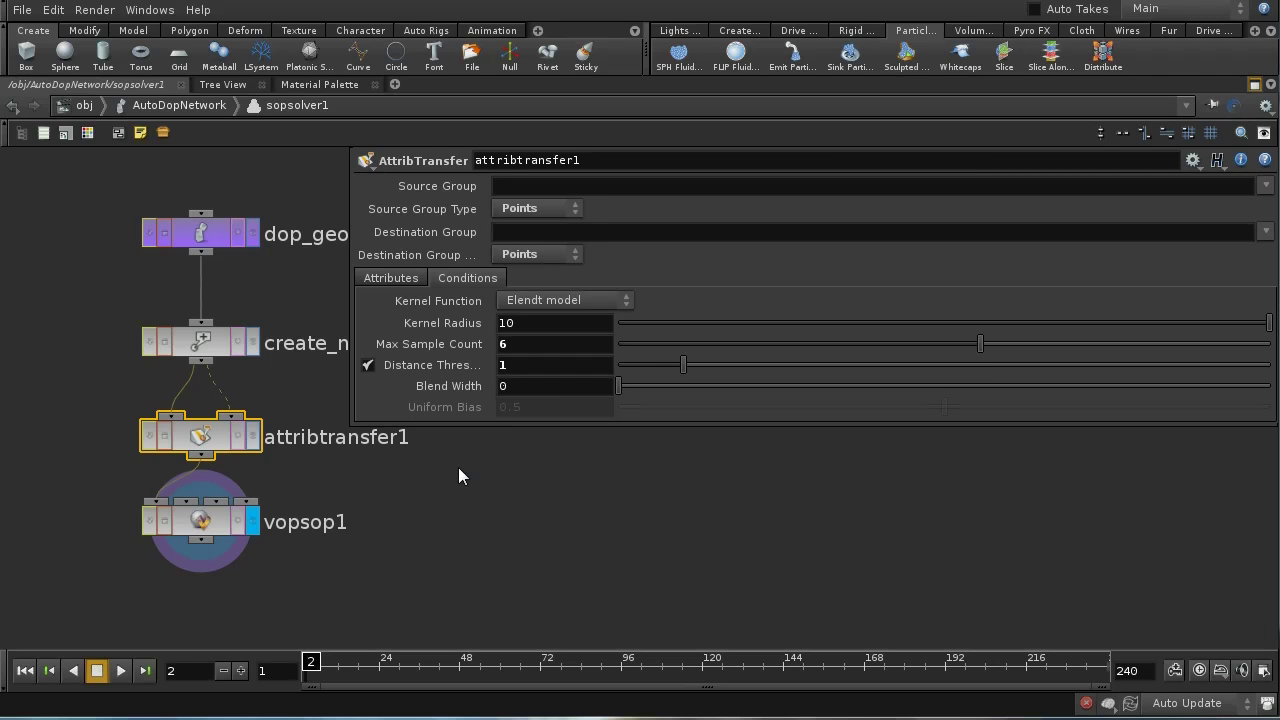
# Step: Check vopsop1's parameters, open its network and view the chain from curcolor2 and newcolor to twoway_chose_the_most_mixed
pyautogui.click(207, 527)
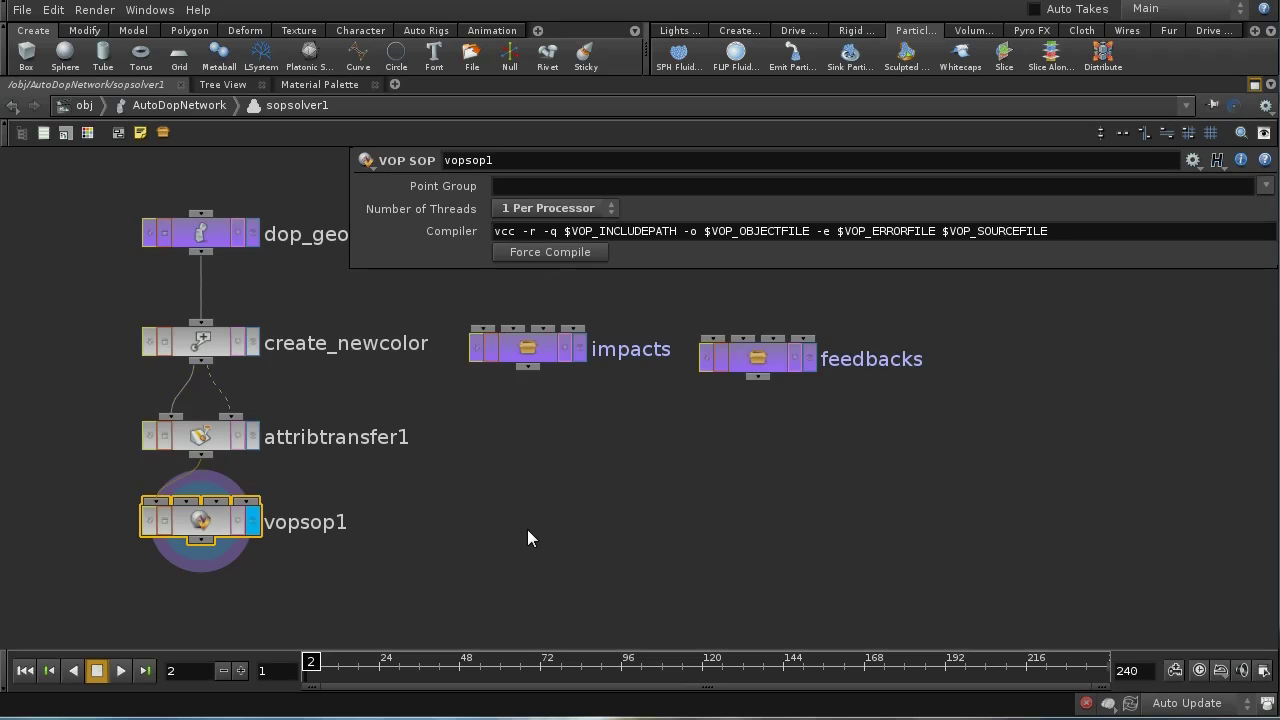
pyautogui.moveTo(466, 500); pyautogui.dragTo(457, 472, button='middle')
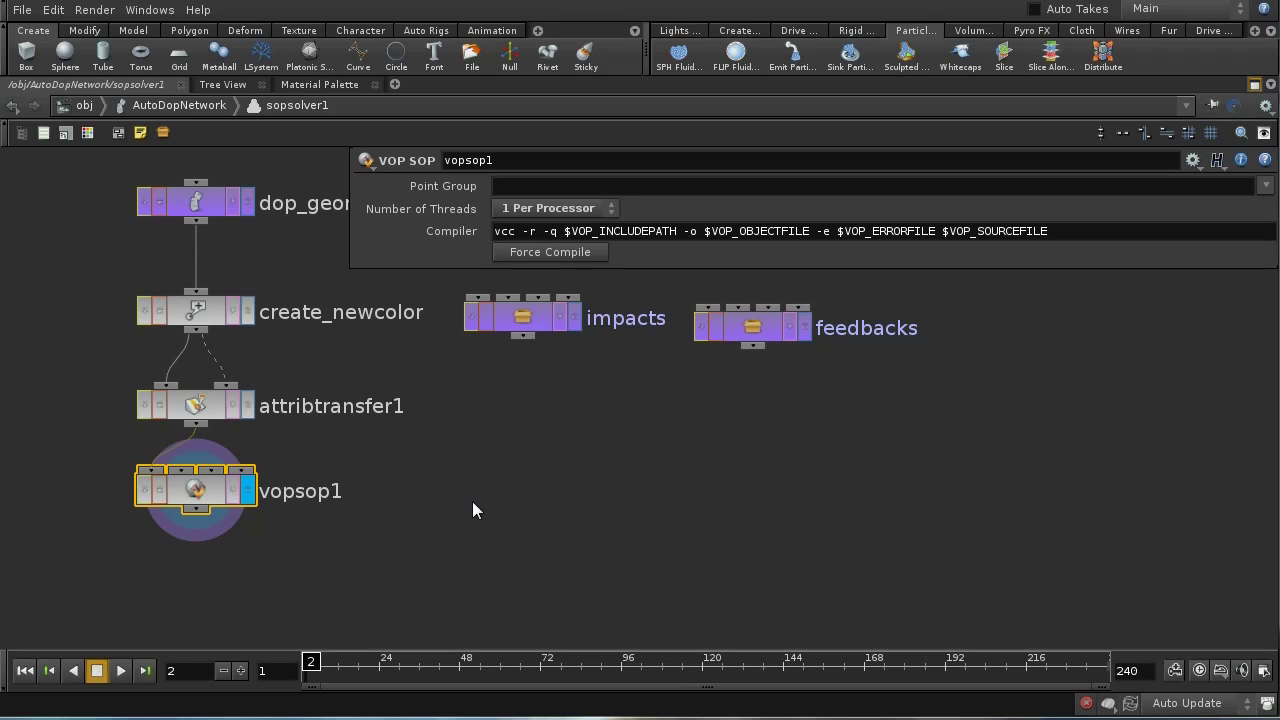
pyautogui.doubleClick(205, 490)
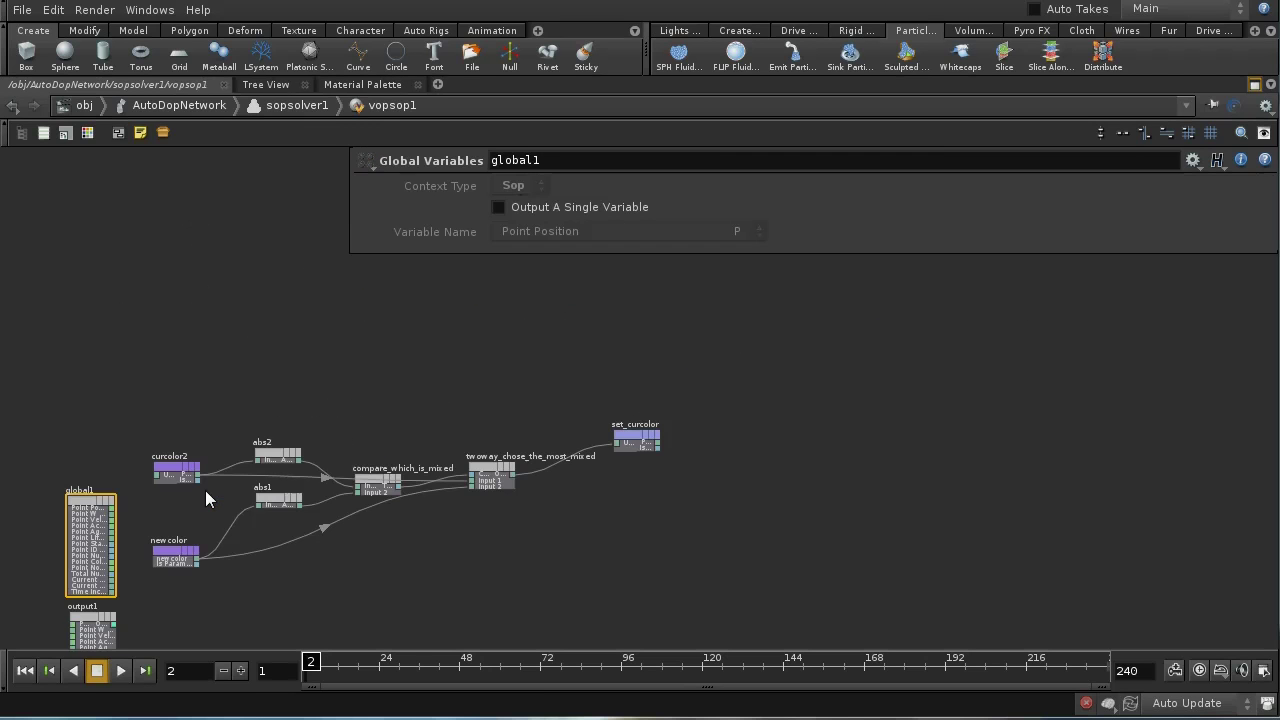
pyautogui.moveTo(326, 586); pyautogui.dragTo(514, 517, button='middle')
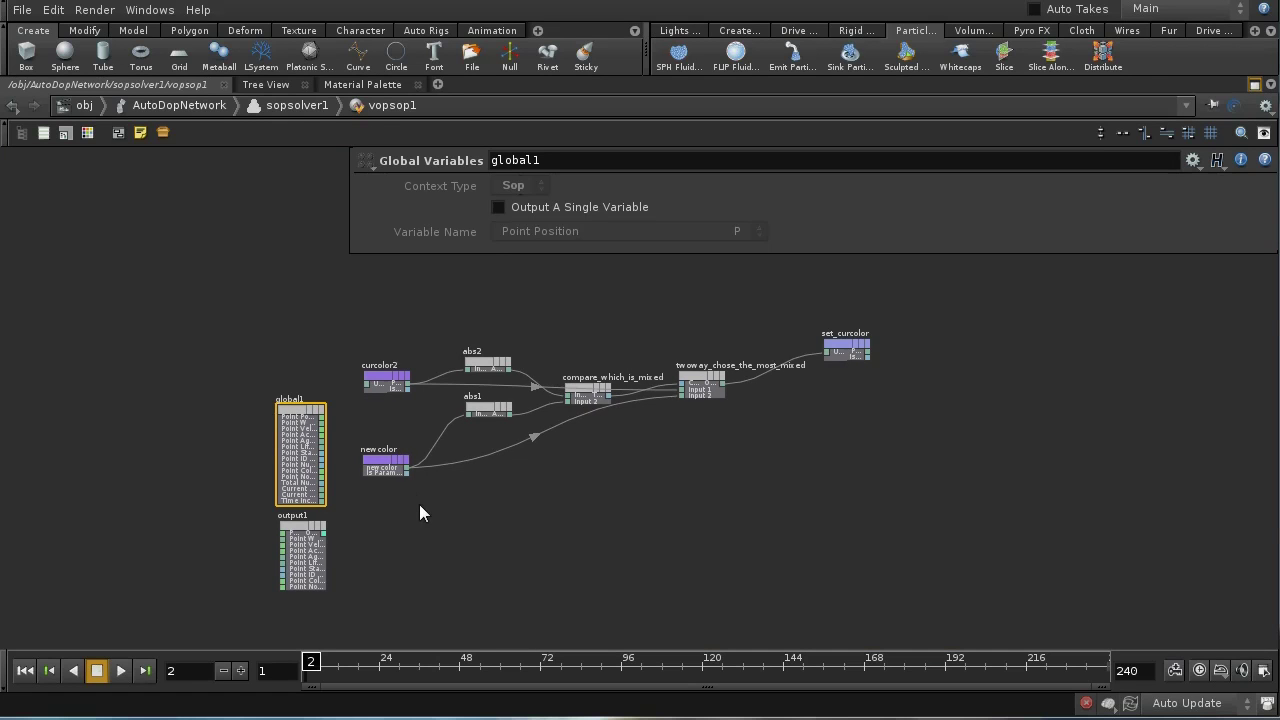
pyautogui.moveTo(419, 504); pyautogui.dragTo(380, 506, button='right')
pyautogui.moveTo(380, 506); pyautogui.dragTo(400, 449, button='middle')
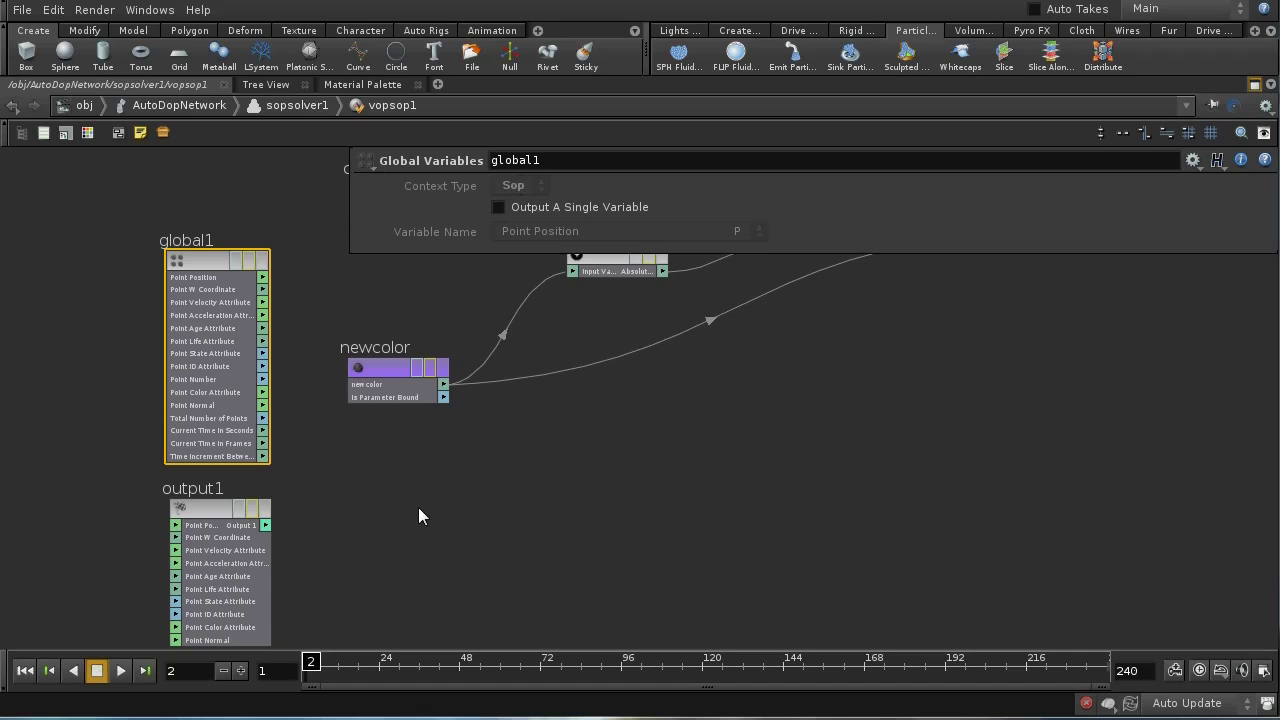
pyautogui.moveTo(418, 507); pyautogui.dragTo(403, 551, button='middle')
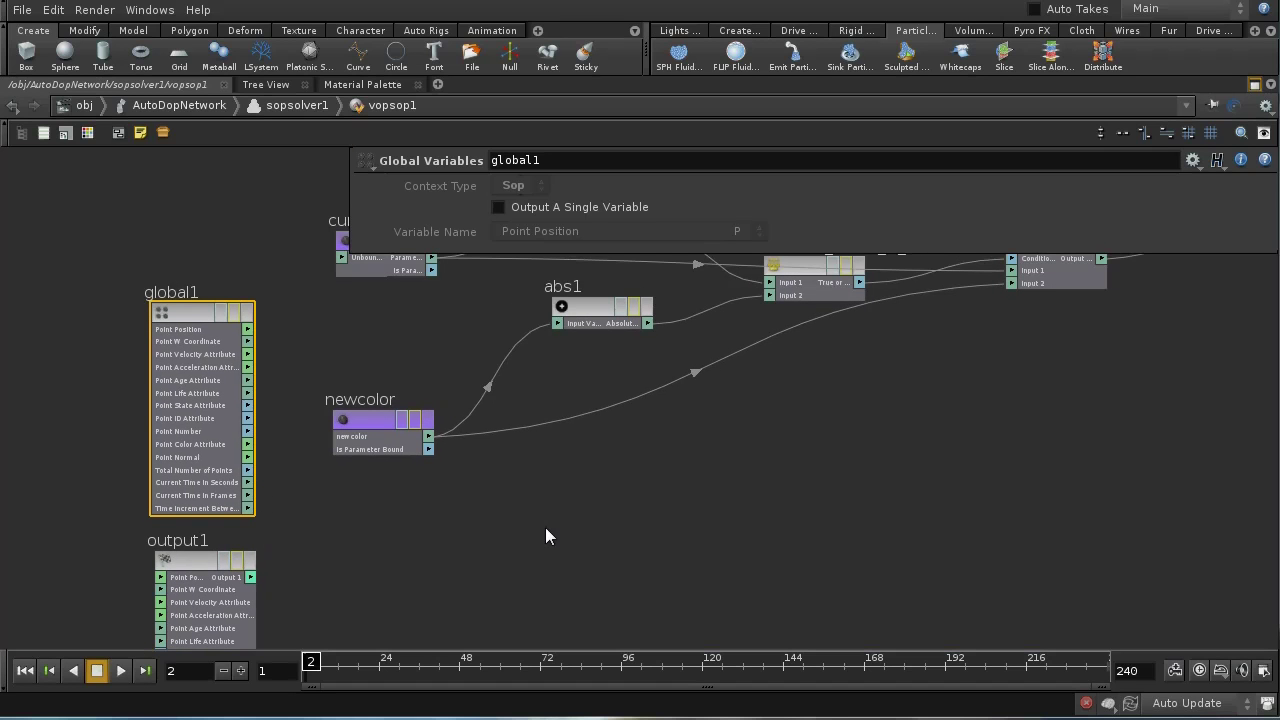
pyautogui.moveTo(552, 509); pyautogui.dragTo(551, 594, button='middle')
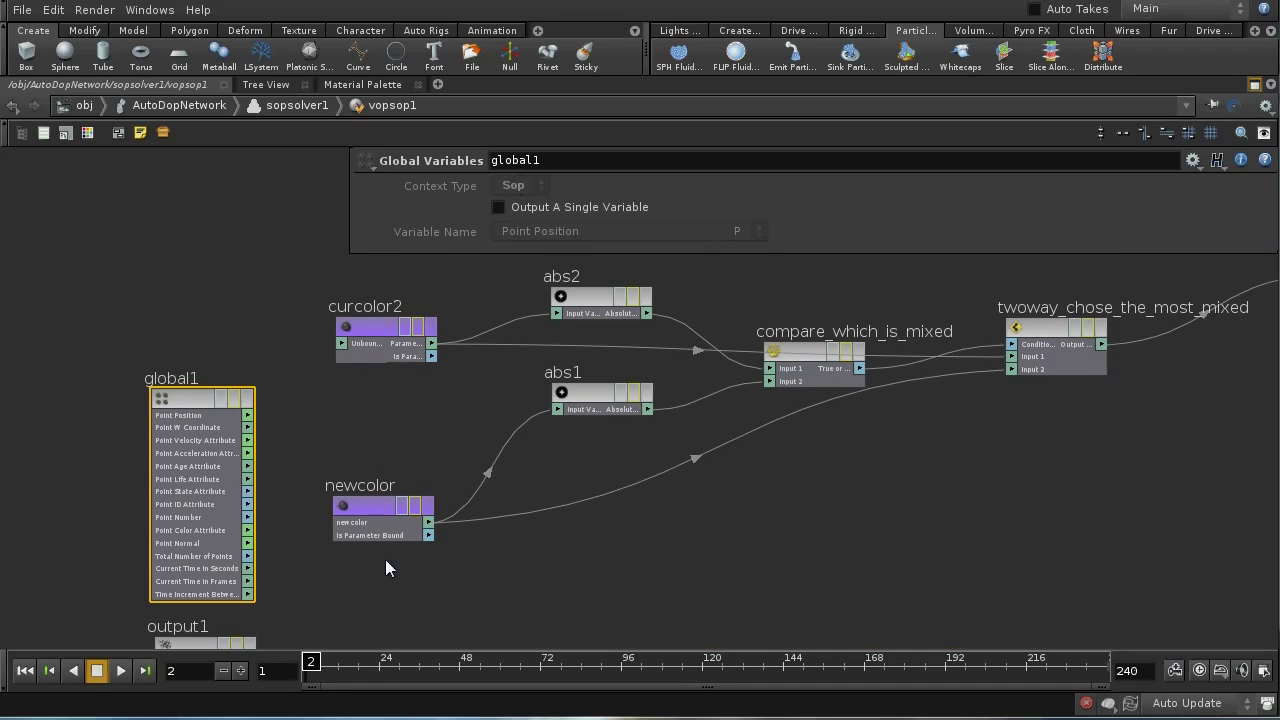
# Step: Move the newcolor node slightly closer to curcolor2 and examine the parameters of both nodes
pyautogui.moveTo(373, 522); pyautogui.dragTo(373, 487)
pyautogui.moveTo(469, 524); pyautogui.dragTo(472, 560, button='middle')
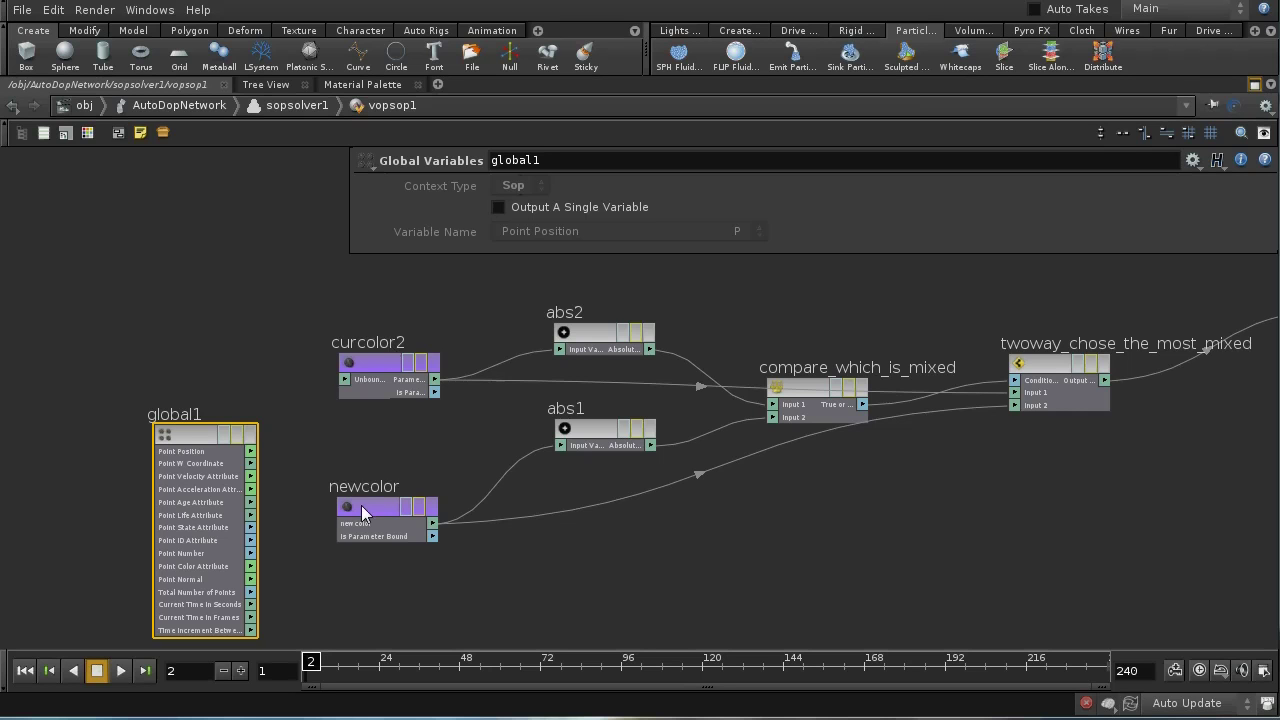
pyautogui.click(381, 363)
pyautogui.press('f')
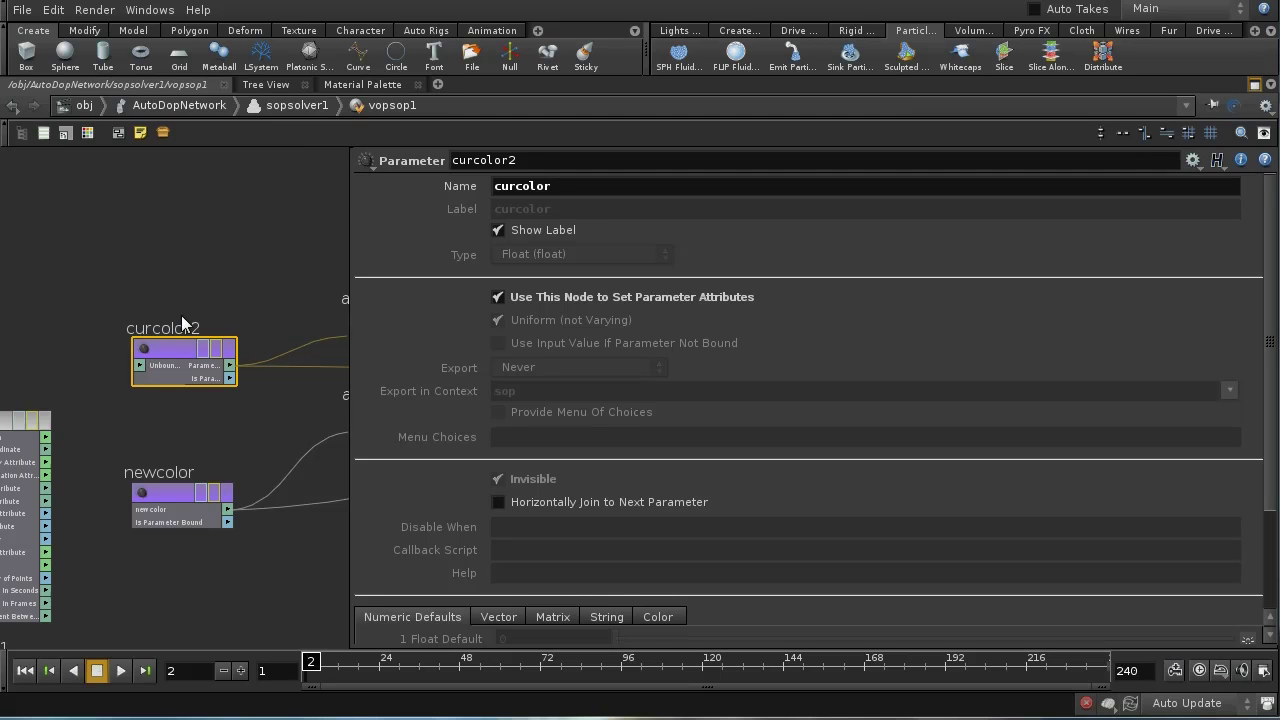
pyautogui.press('u')
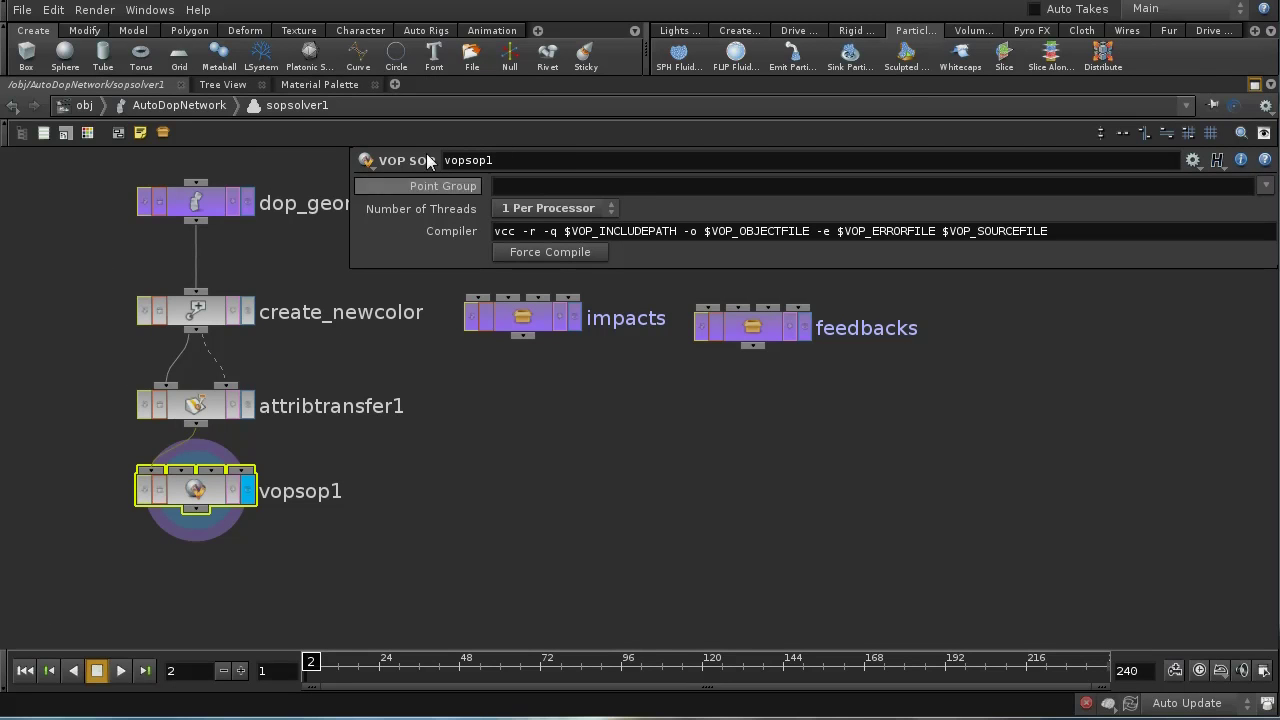
pyautogui.doubleClick(200, 486)
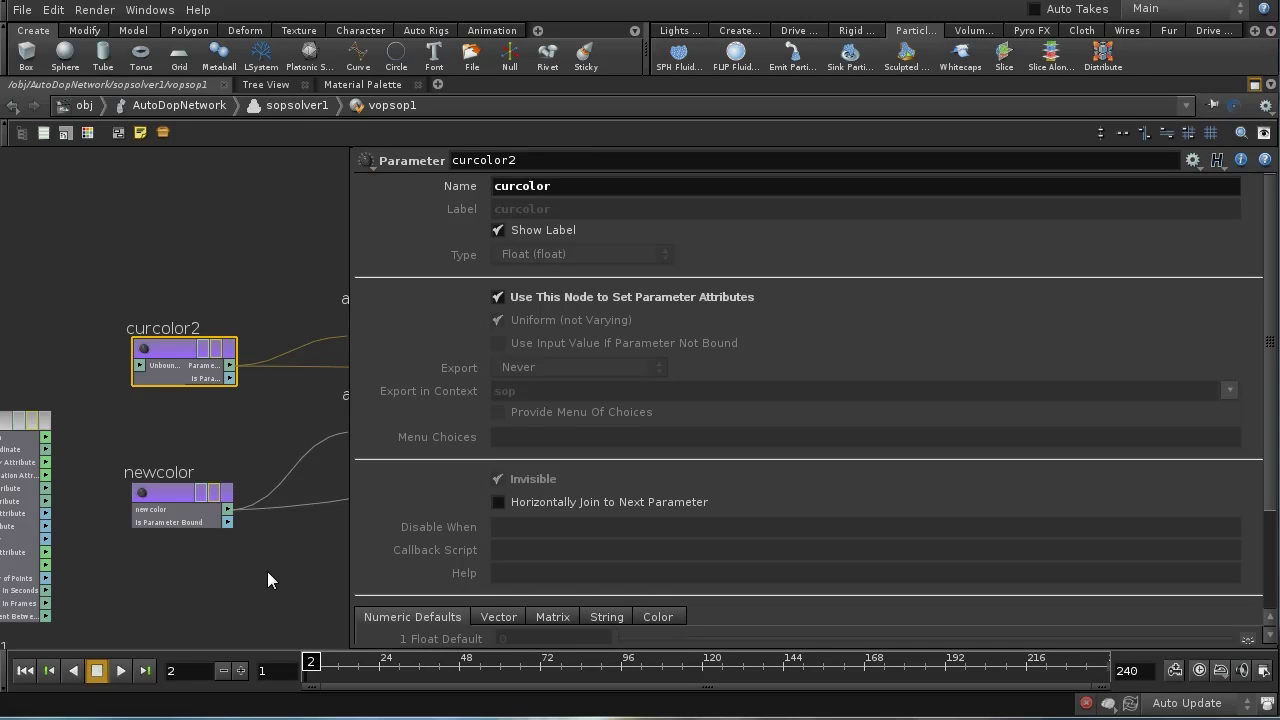
pyautogui.moveTo(267, 571); pyautogui.dragTo(243, 557, button='middle')
pyautogui.click(208, 496)
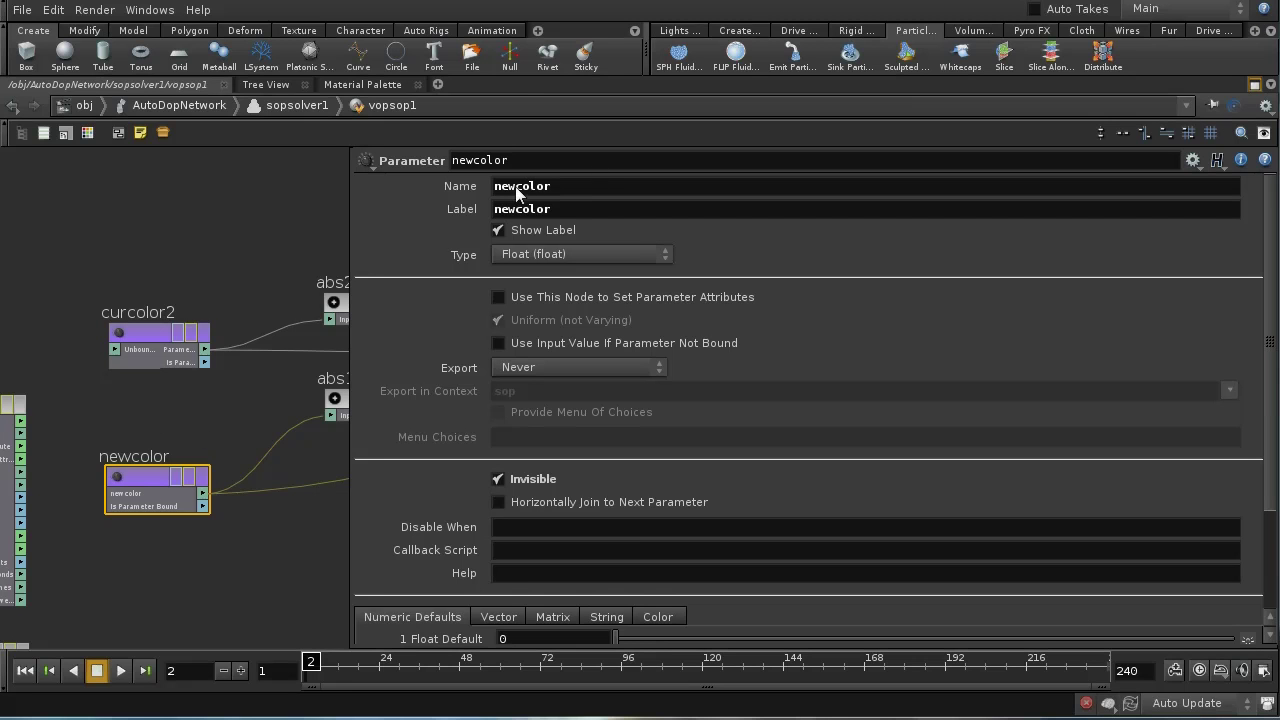
# Step: Examine the abs1 and abs2 nodes and the test used by compare_which_is_mixed
pyautogui.moveTo(309, 524); pyautogui.dragTo(177, 537, button='middle')
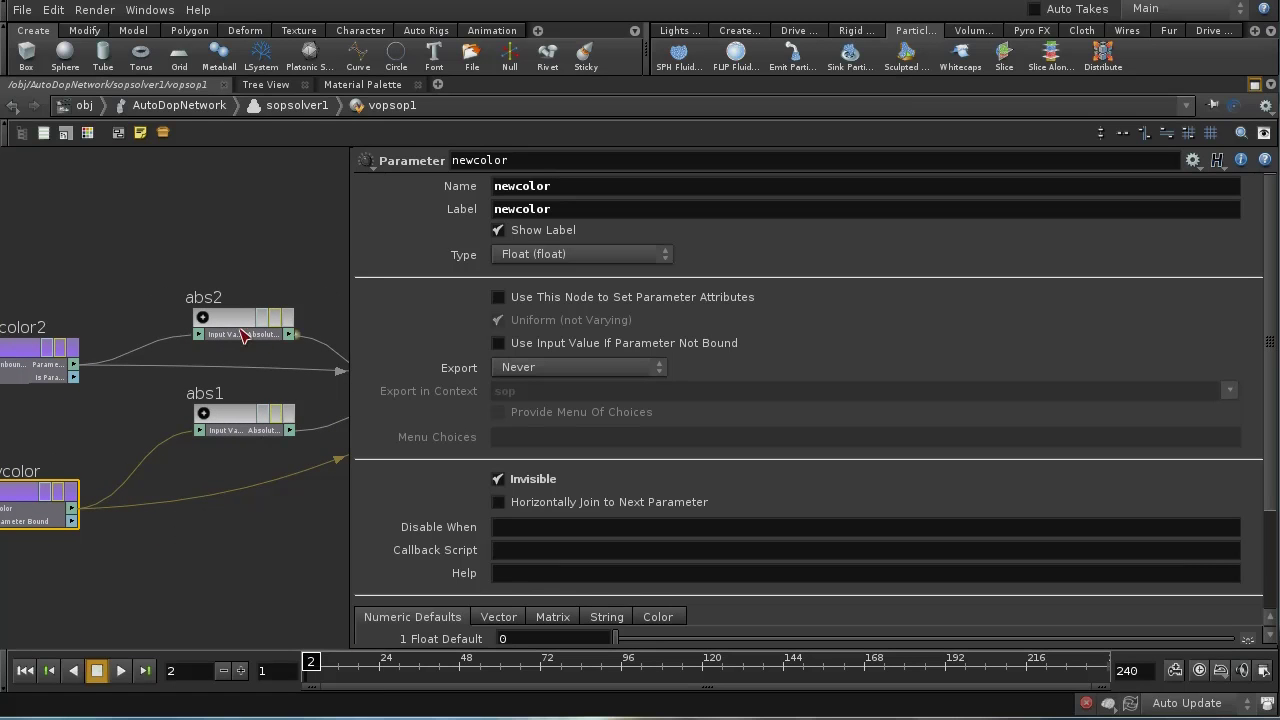
pyautogui.click(237, 405)
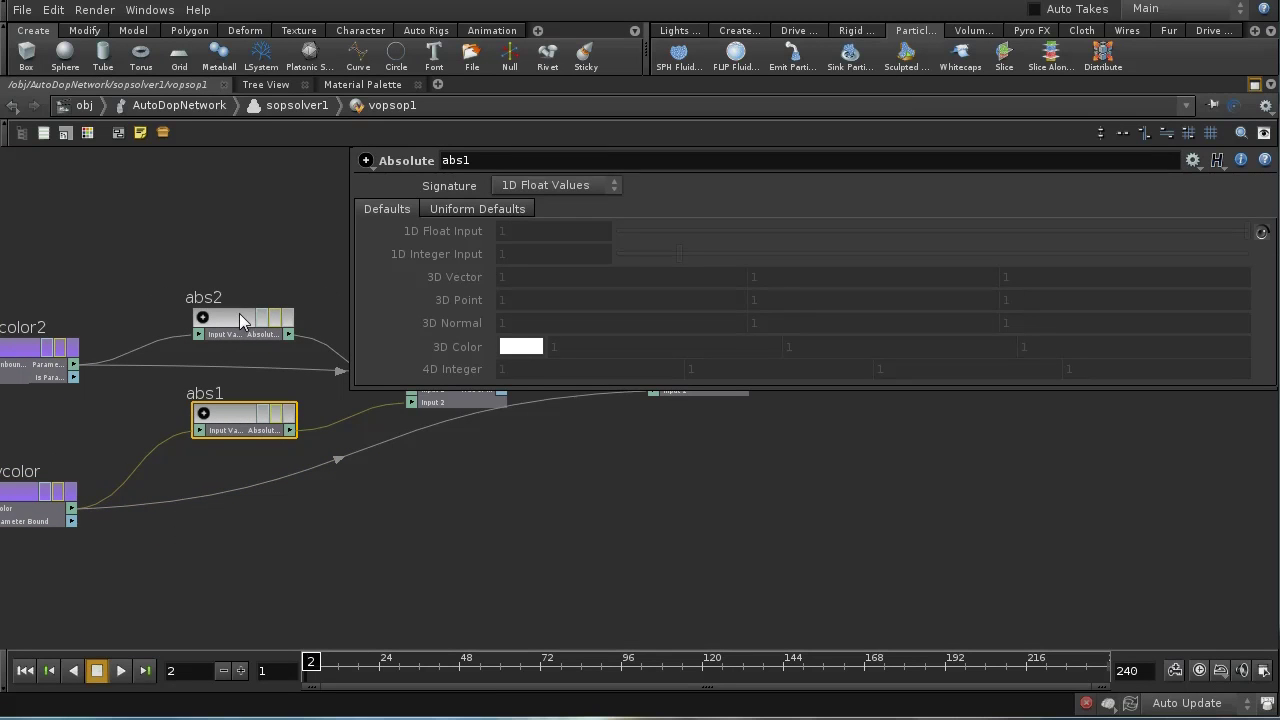
pyautogui.click(239, 317)
pyautogui.click(241, 425)
pyautogui.moveTo(344, 521); pyautogui.dragTo(362, 591, button='middle')
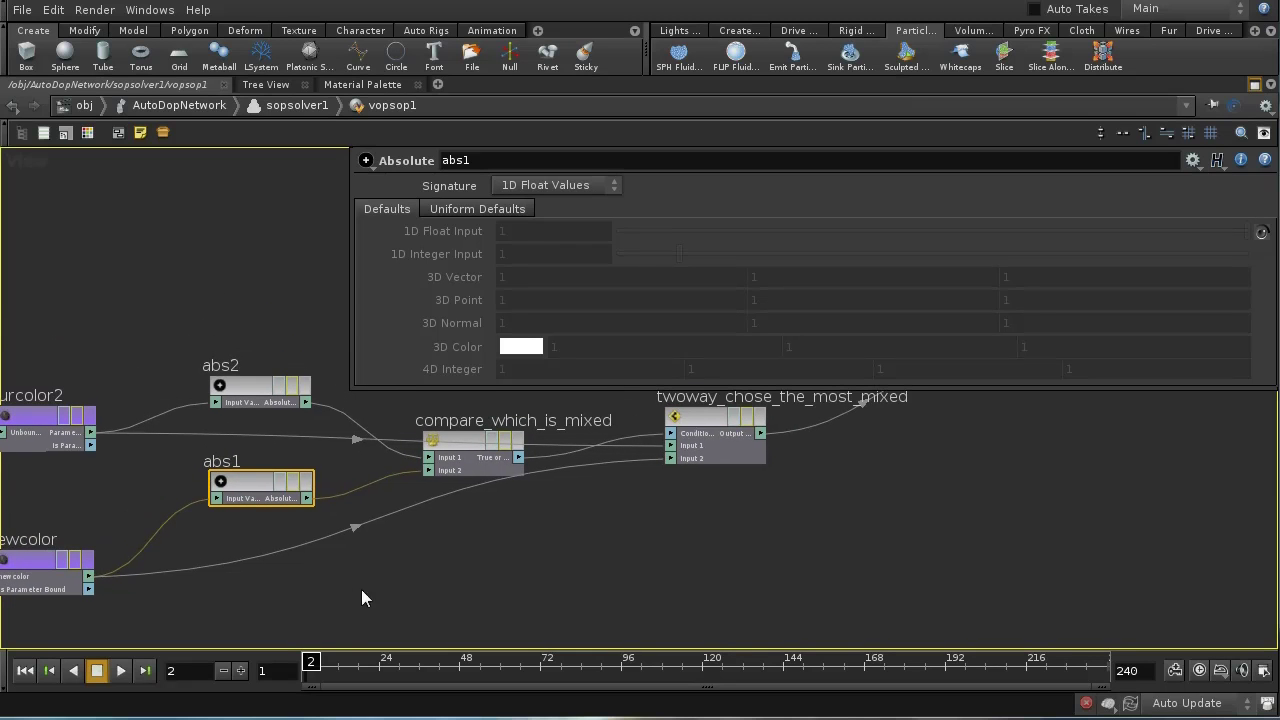
pyautogui.click(459, 440)
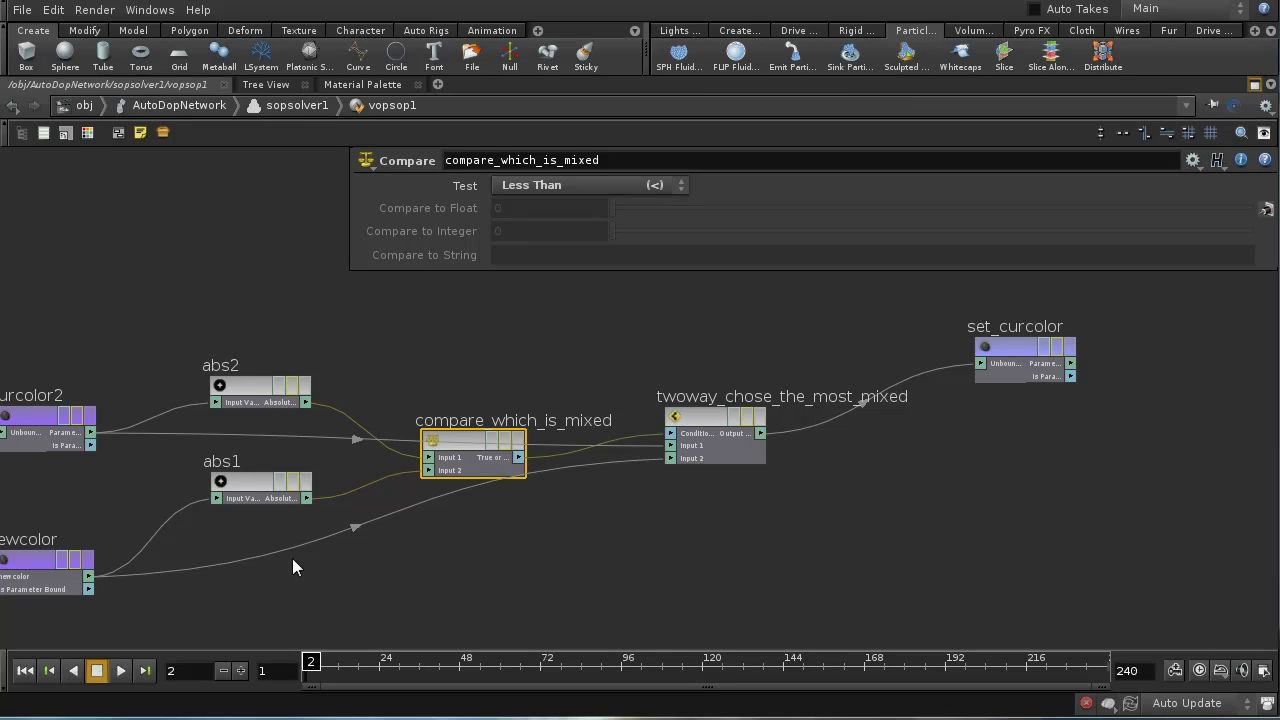
pyautogui.moveTo(204, 575); pyautogui.dragTo(317, 548, button='middle')
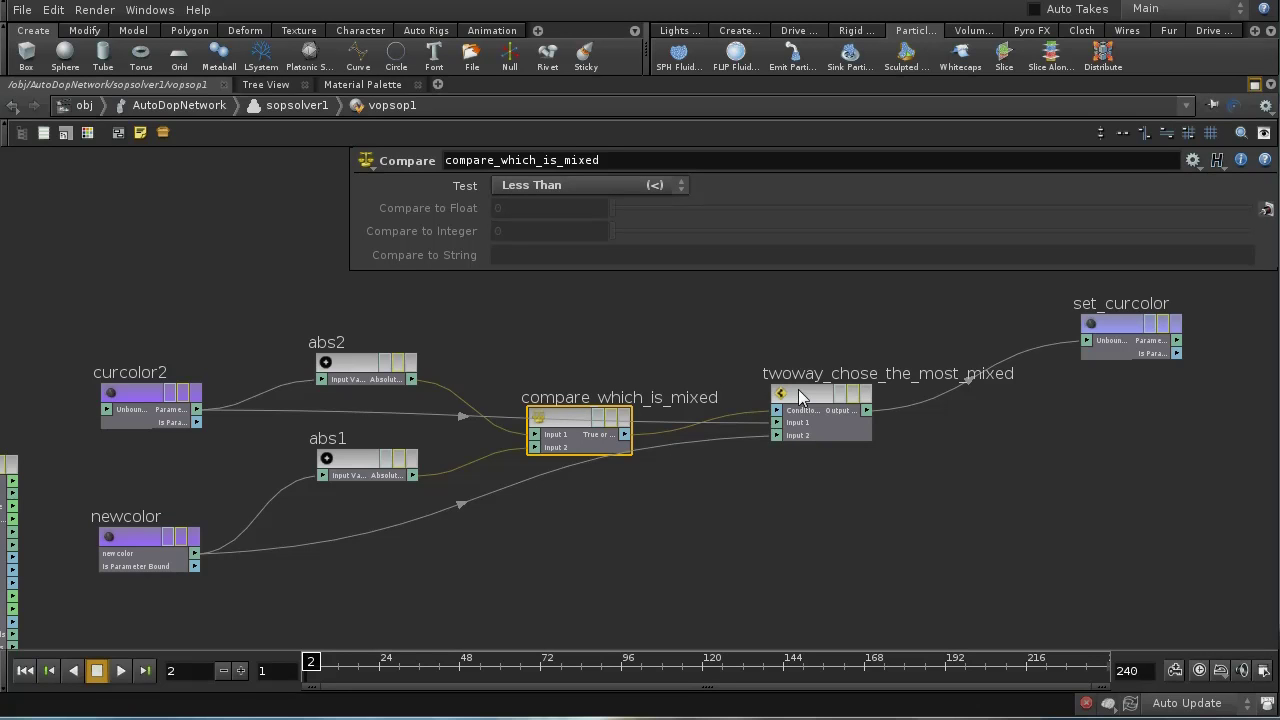
# Step: Move twoway_chose_the_most_mixed below the level of compare_which_is_mixed and examine its switch condition and inputs
pyautogui.moveTo(803, 398); pyautogui.dragTo(810, 479)
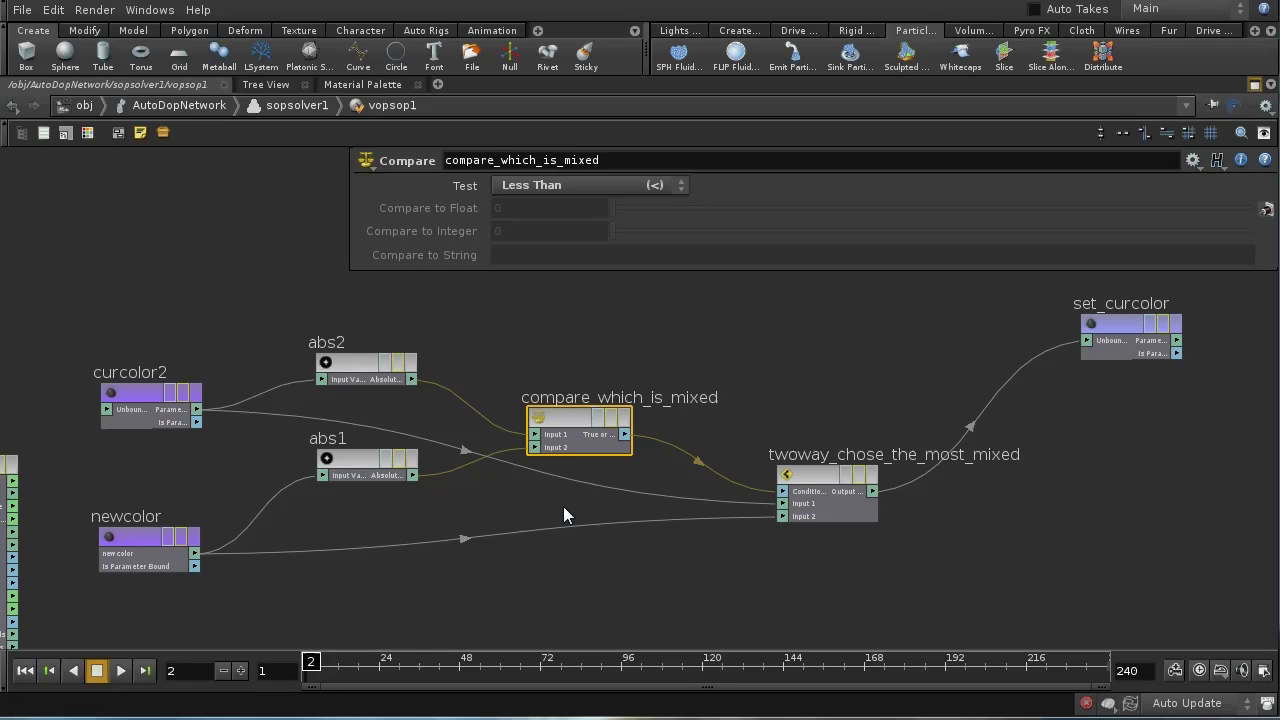
pyautogui.click(828, 477)
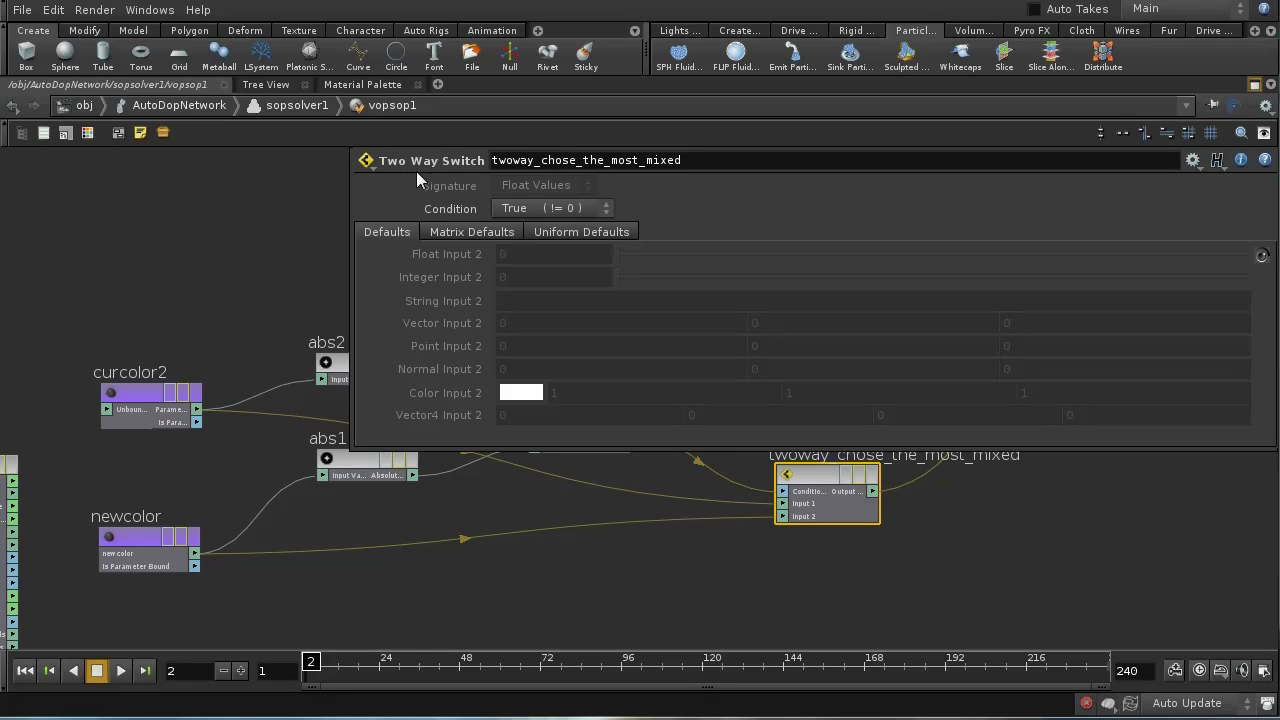
pyautogui.moveTo(423, 514); pyautogui.dragTo(406, 565, button='middle')
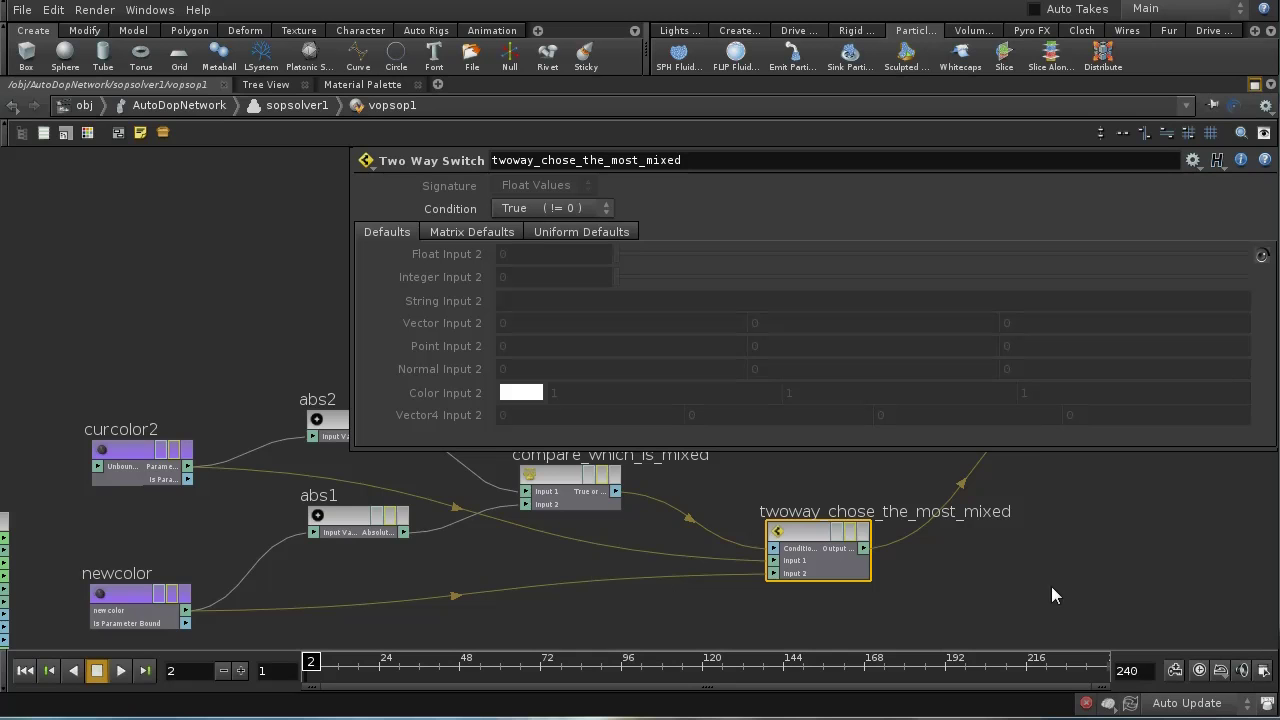
# Step: Examine the set_curcolor parameters, hide the parameter overlay and place the node beside the output of twoway_chose_the_most_mixed
pyautogui.moveTo(1051, 586); pyautogui.dragTo(869, 634, button='middle')
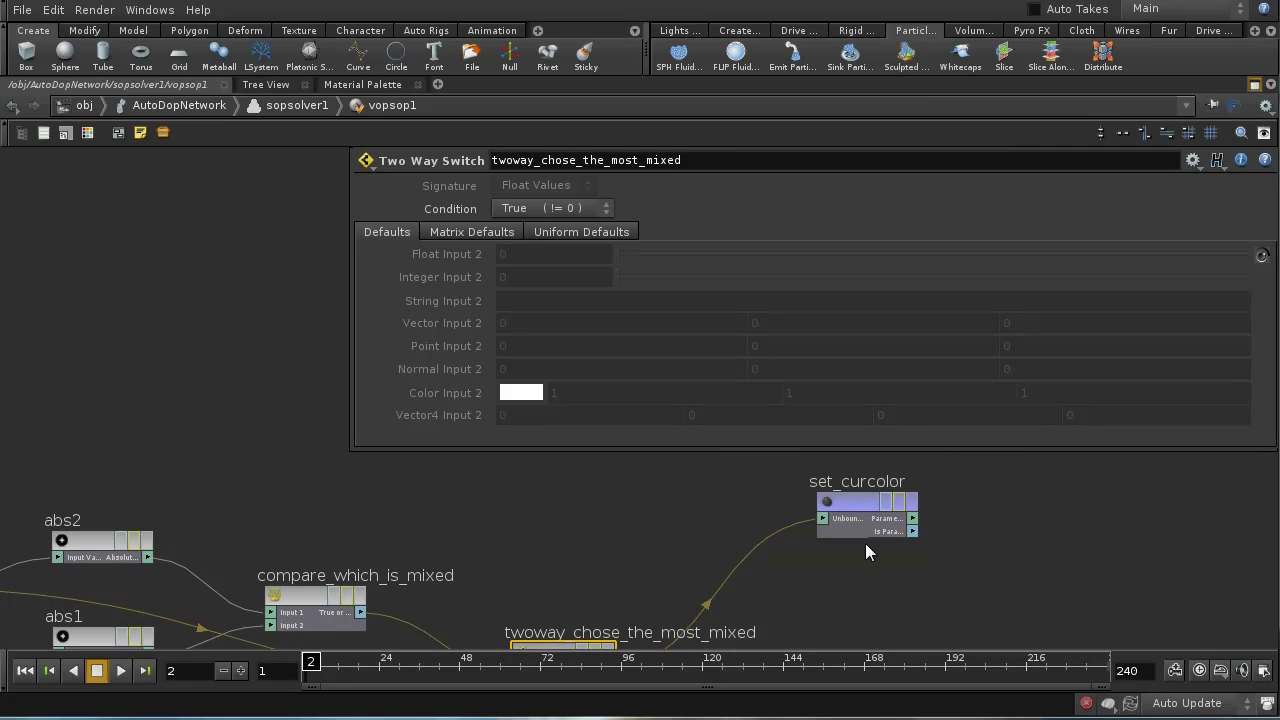
pyautogui.moveTo(845, 512); pyautogui.dragTo(837, 566)
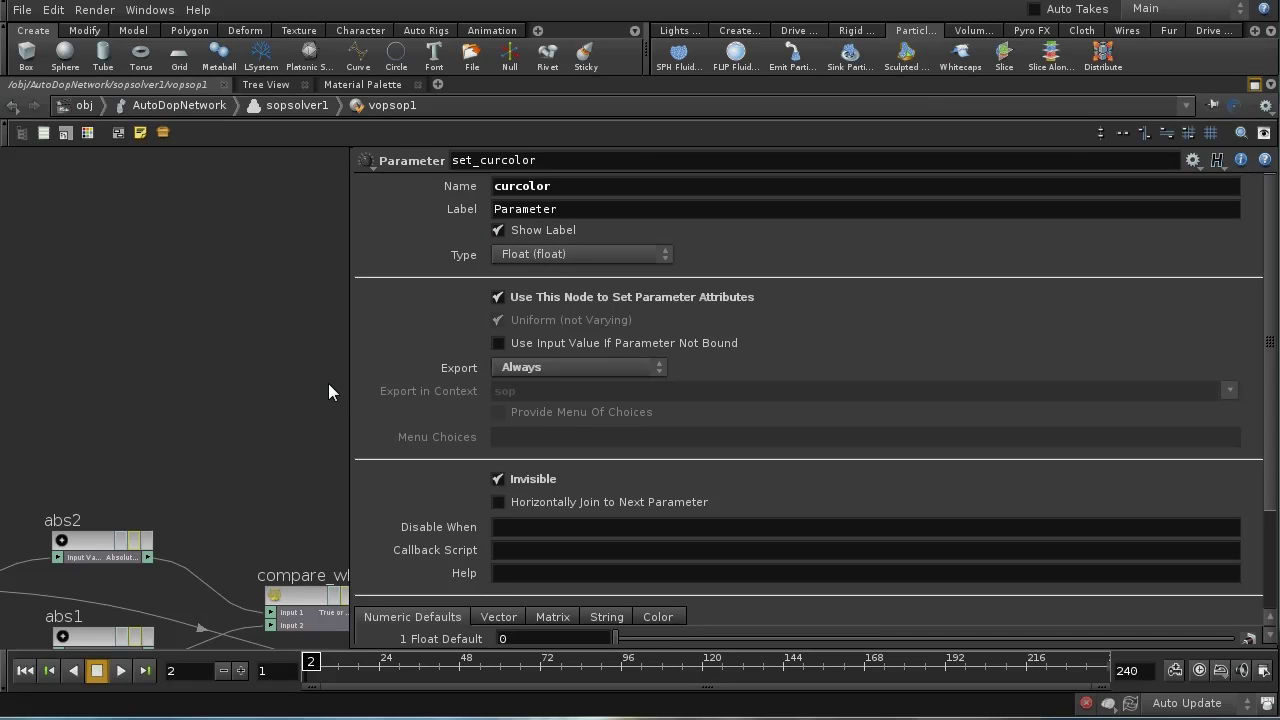
pyautogui.press('p')
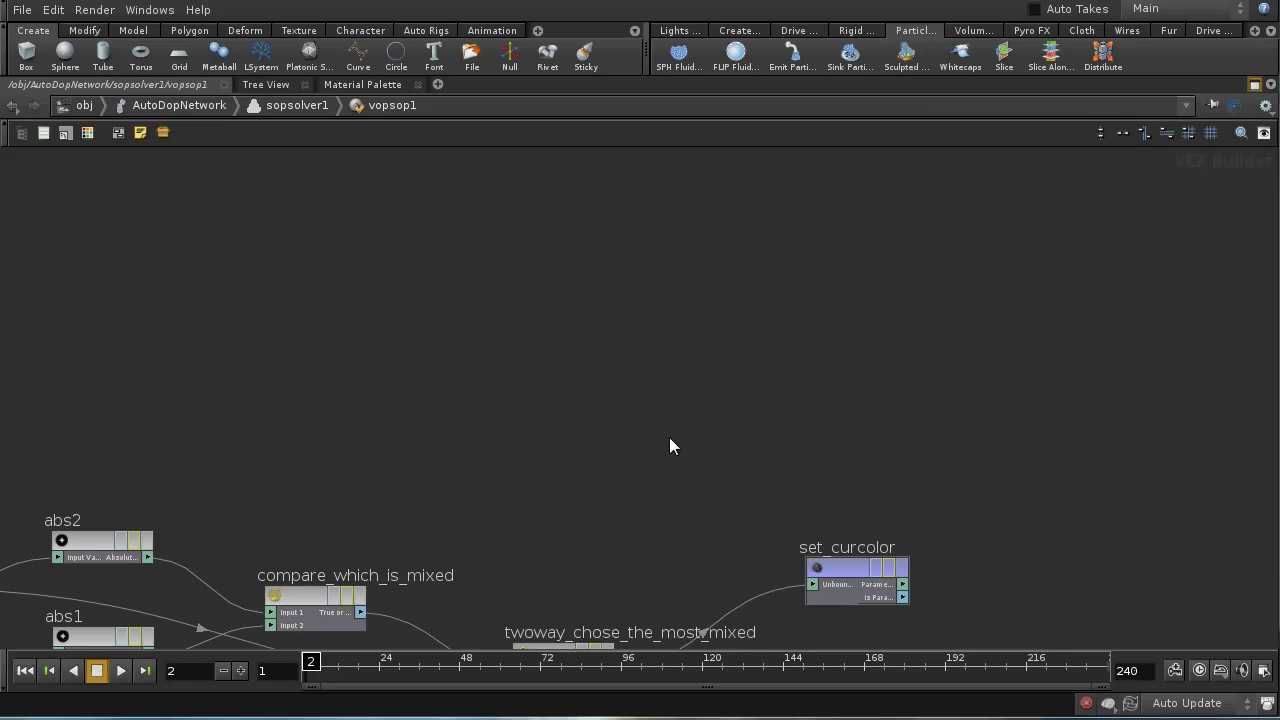
pyautogui.moveTo(669, 437); pyautogui.dragTo(678, 291, button='middle')
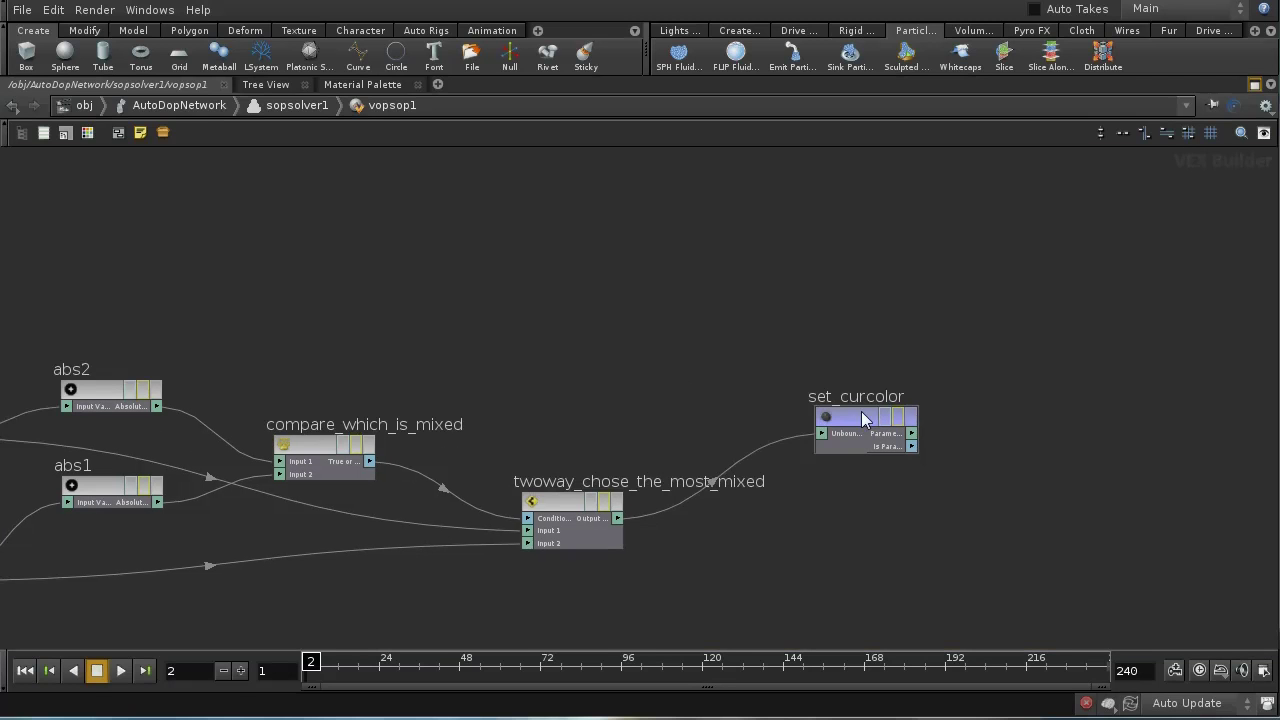
pyautogui.moveTo(861, 418); pyautogui.dragTo(778, 498)
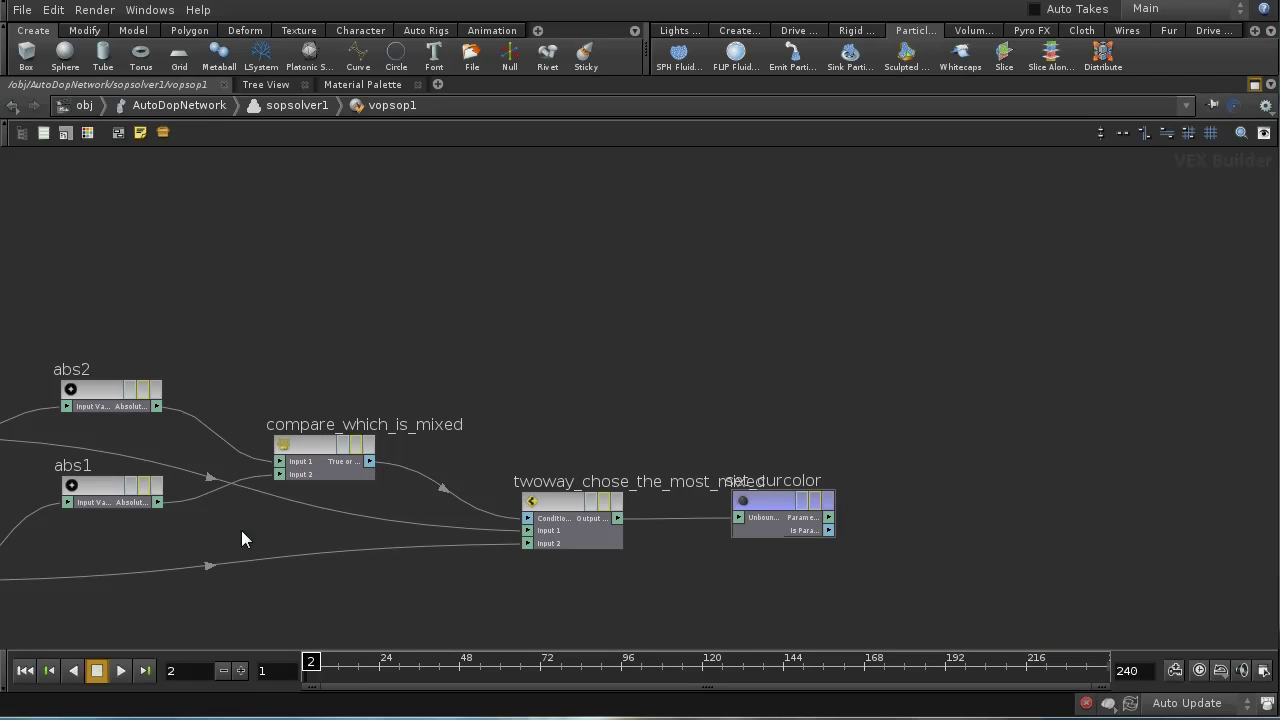
pyautogui.moveTo(241, 540); pyautogui.dragTo(491, 480, button='middle')
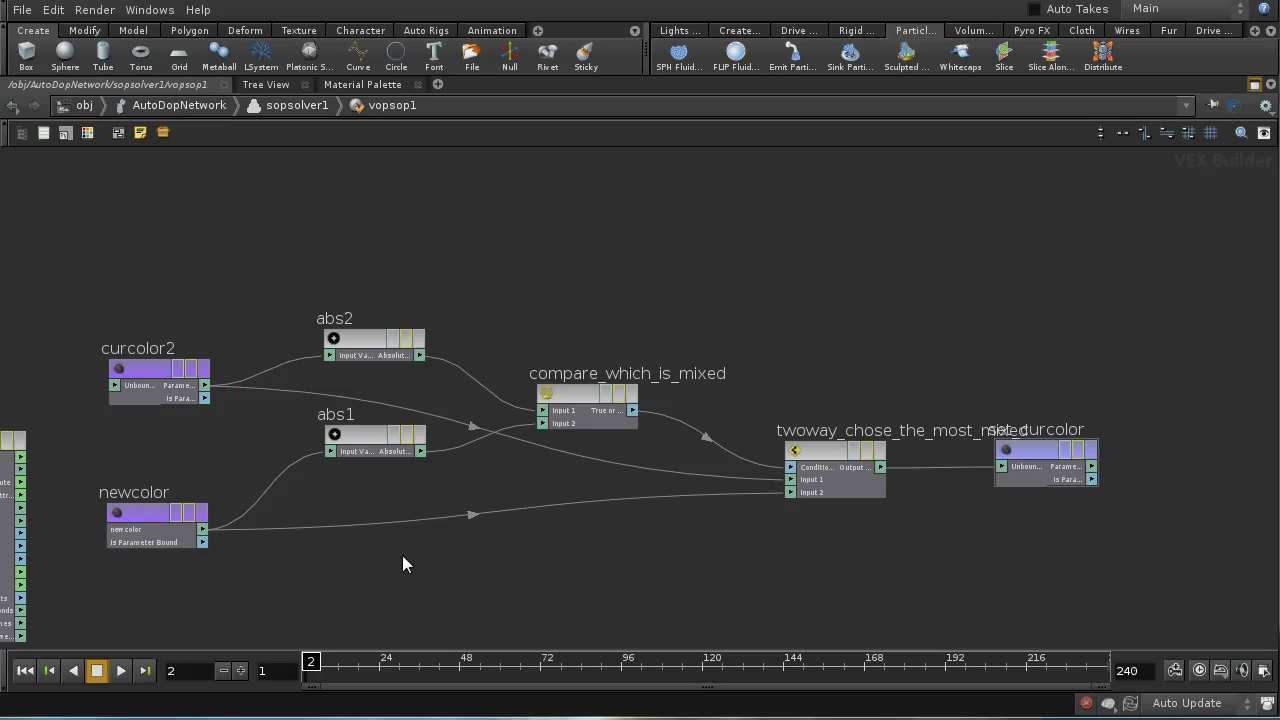
# Step: Go back up to sopsolver1, review its node chain and return through AutoDopNetwork to the object level
pyautogui.press('u')
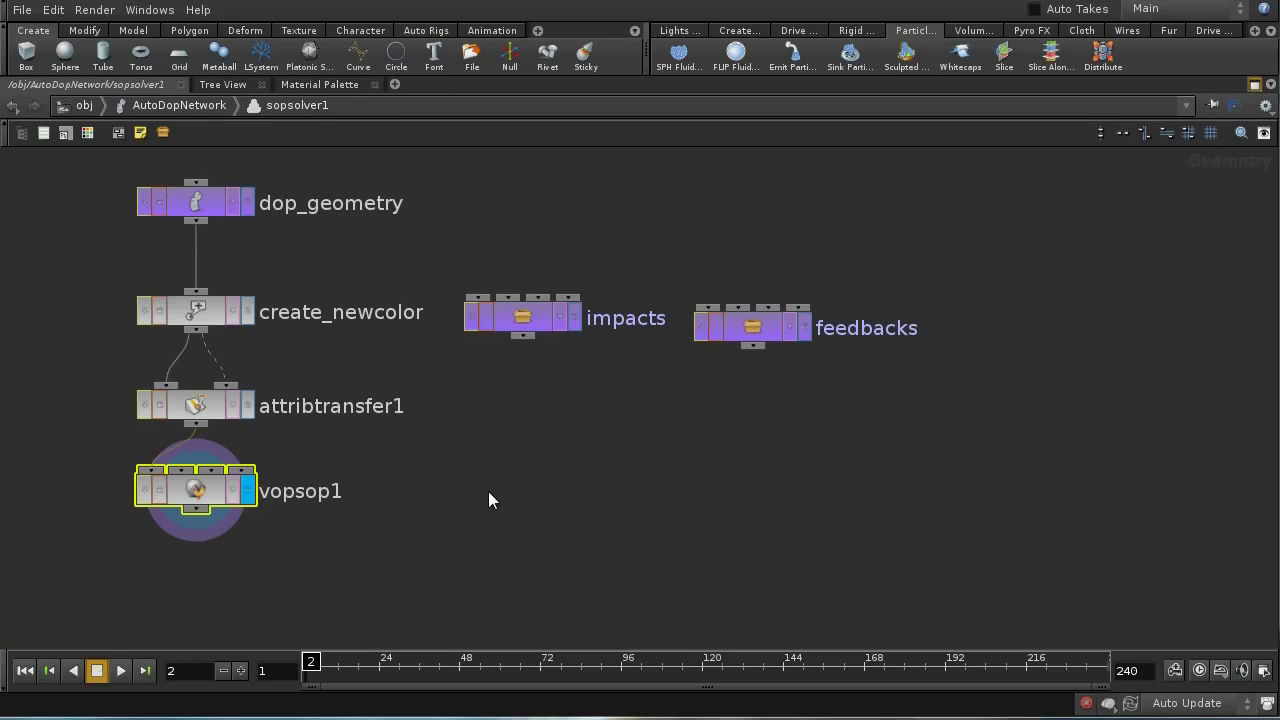
pyautogui.moveTo(488, 500); pyautogui.dragTo(720, 520, button='middle')
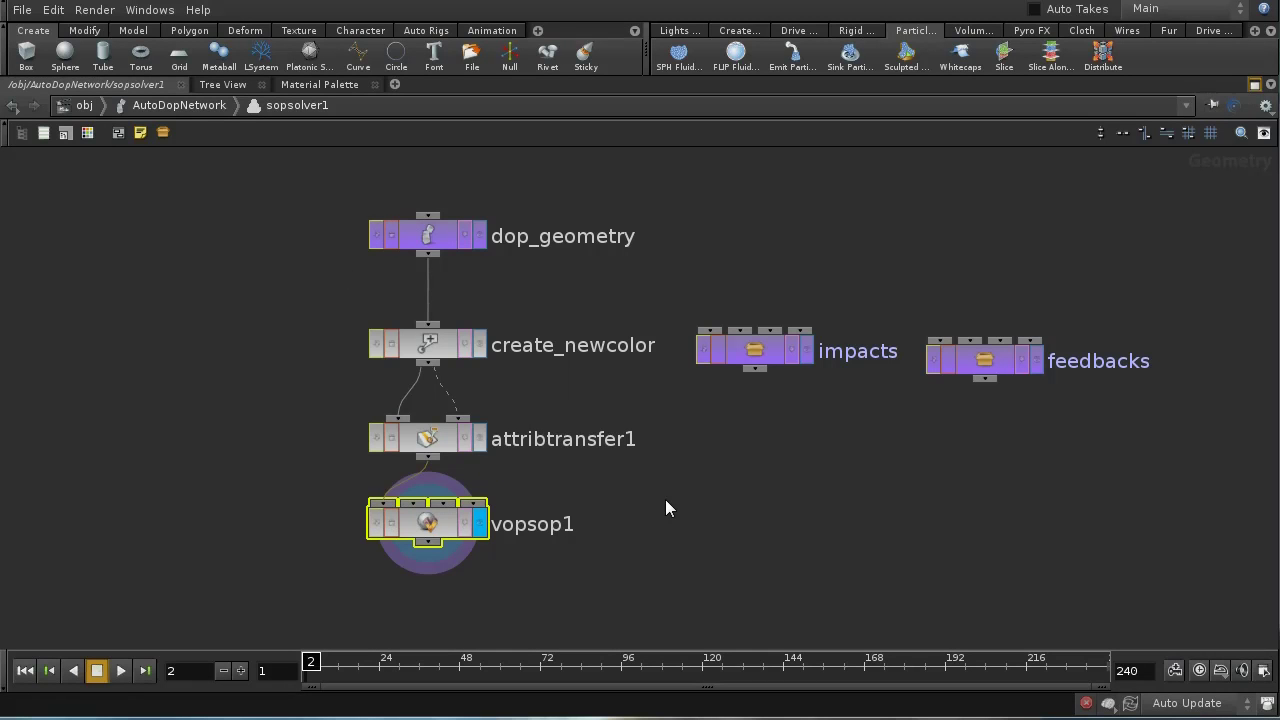
pyautogui.press('u')
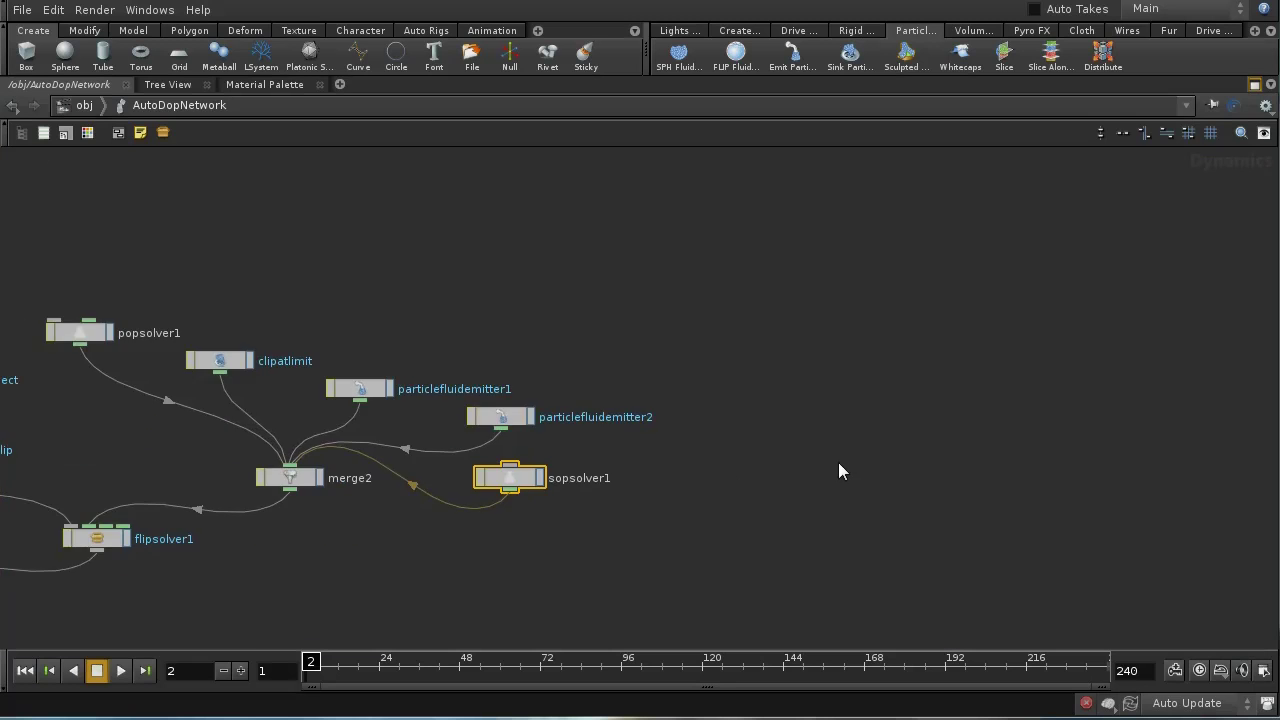
pyautogui.press('u')
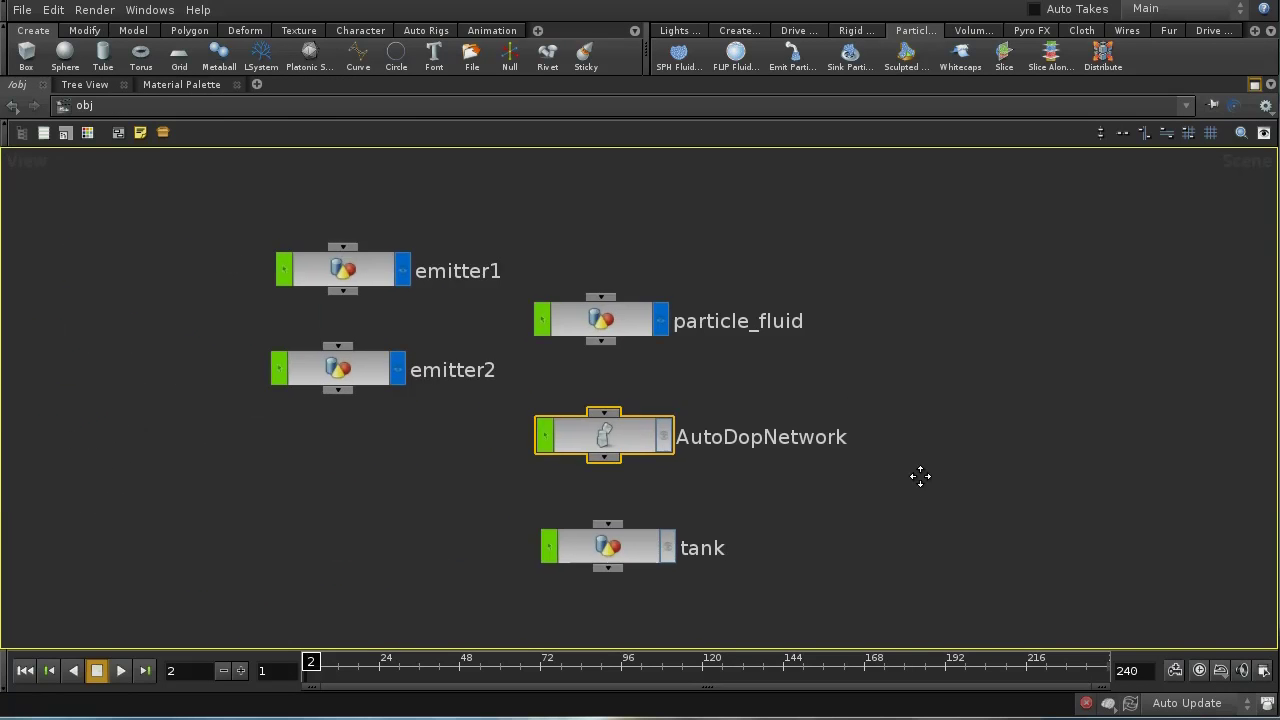
# Step: Open particle_fluid and enter its vopsop1 network to view the color mixing nodes
pyautogui.doubleClick(623, 329)
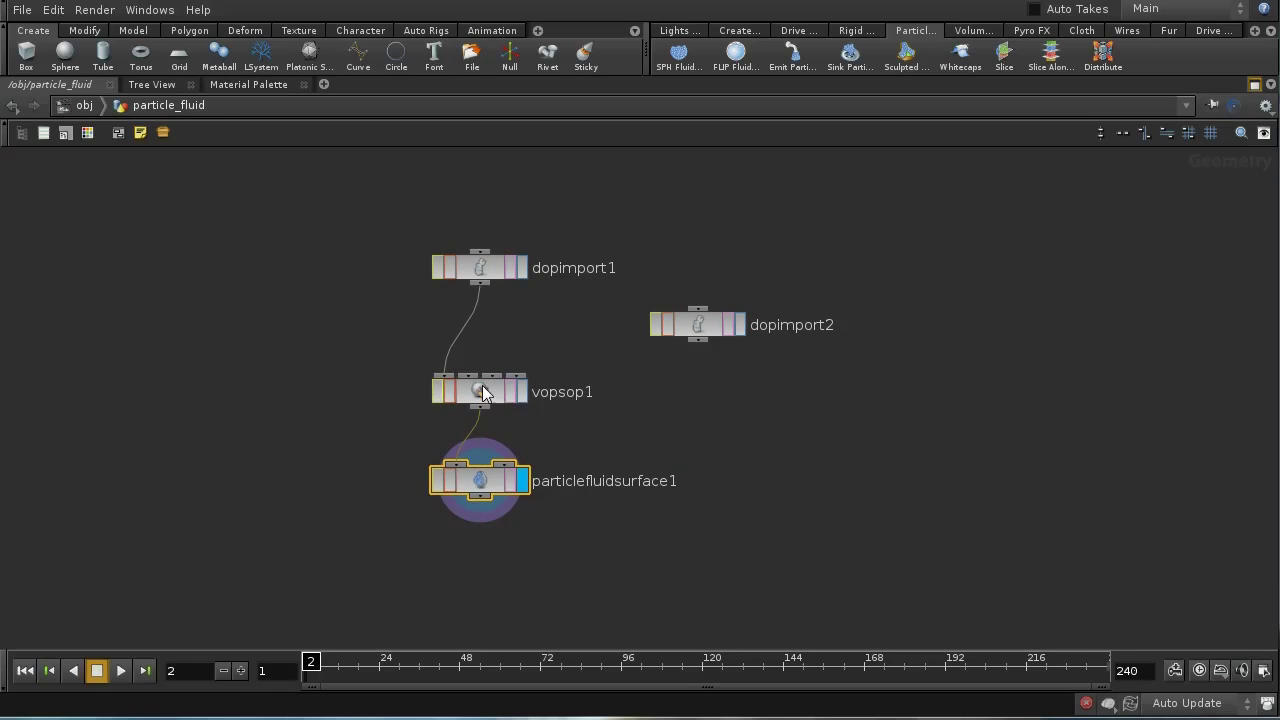
pyautogui.click(482, 392)
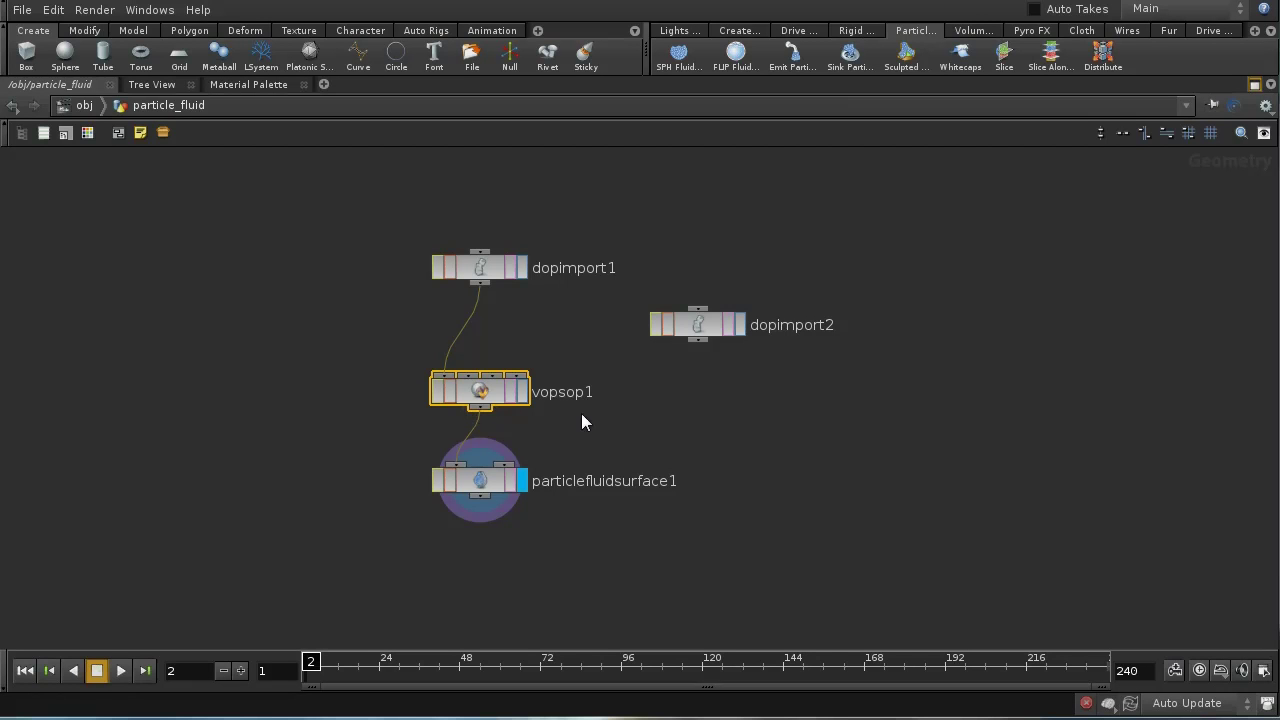
pyautogui.doubleClick(492, 390)
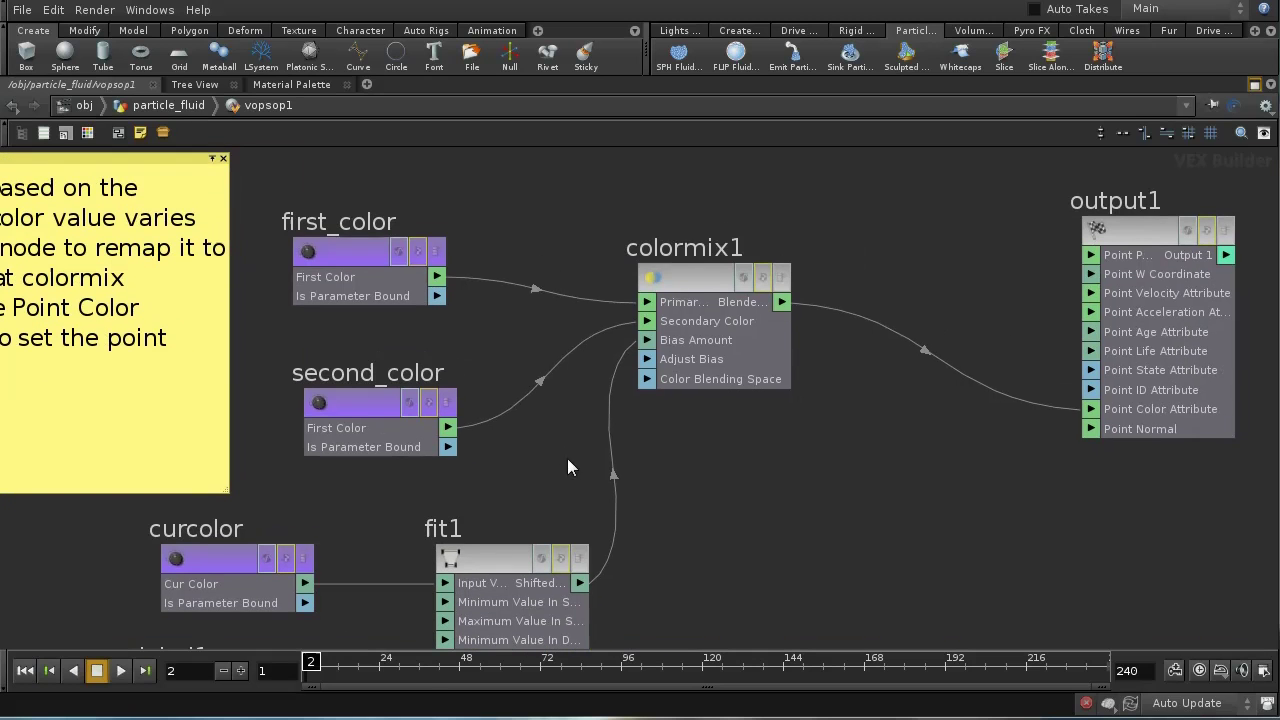
# Step: Move first_color down level with colormix1 and examine its parameters, including the default color
pyautogui.moveTo(349, 250); pyautogui.dragTo(349, 276)
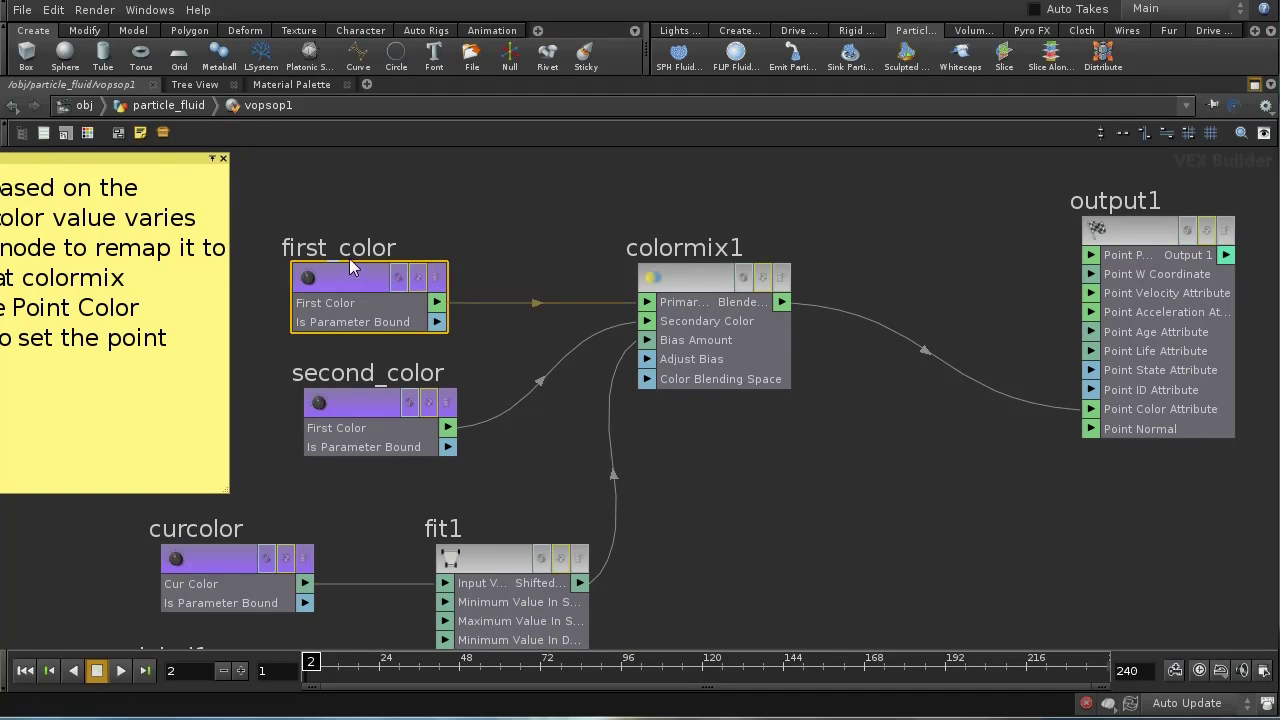
pyautogui.click(364, 405)
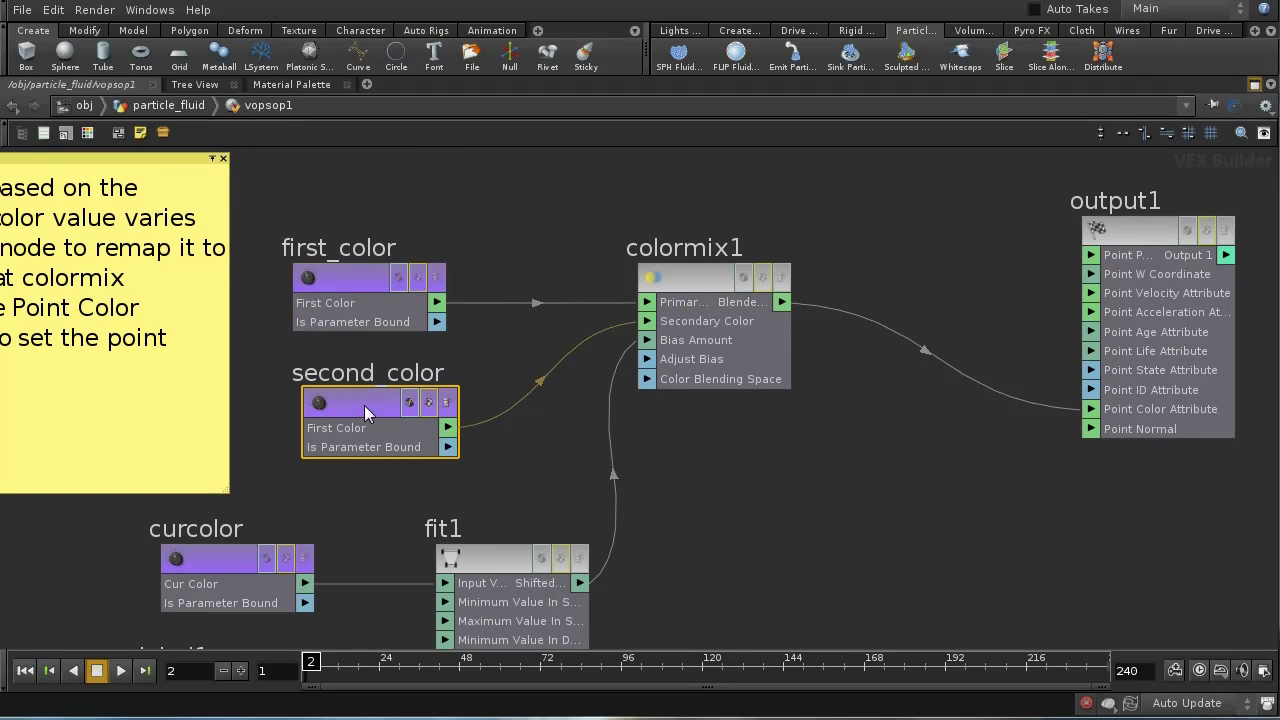
pyautogui.click(358, 277)
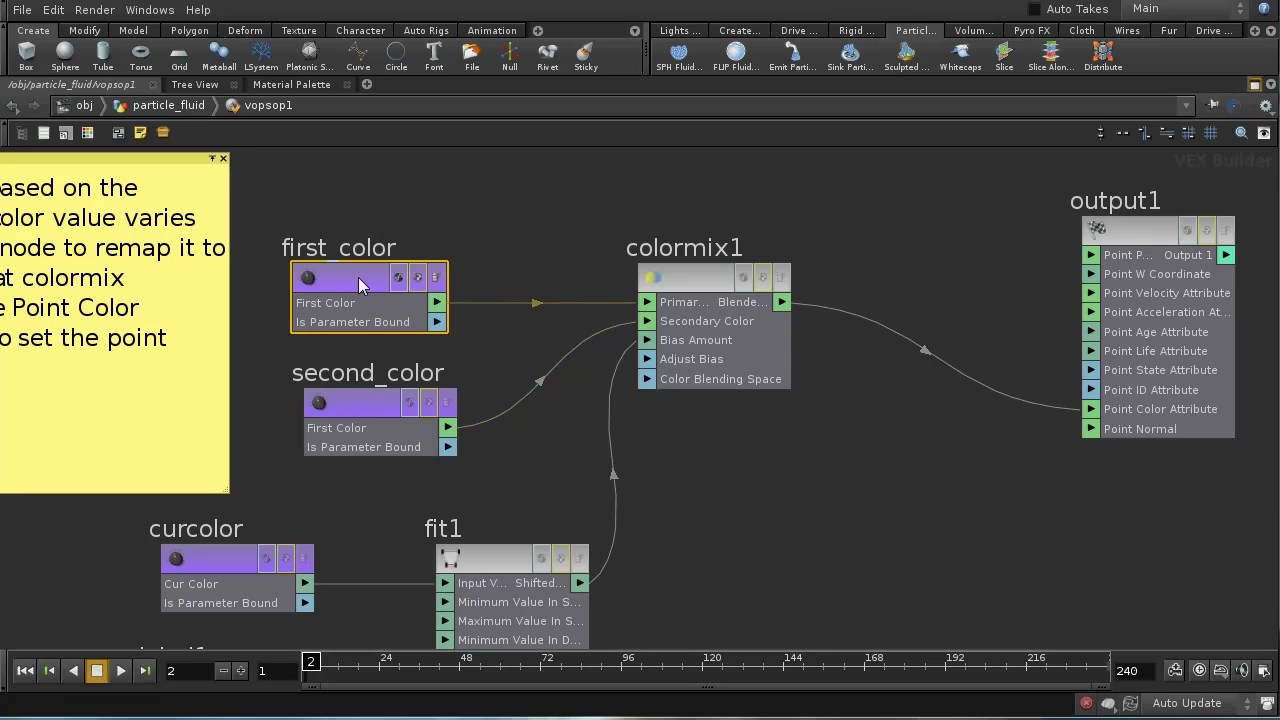
pyautogui.press('p')
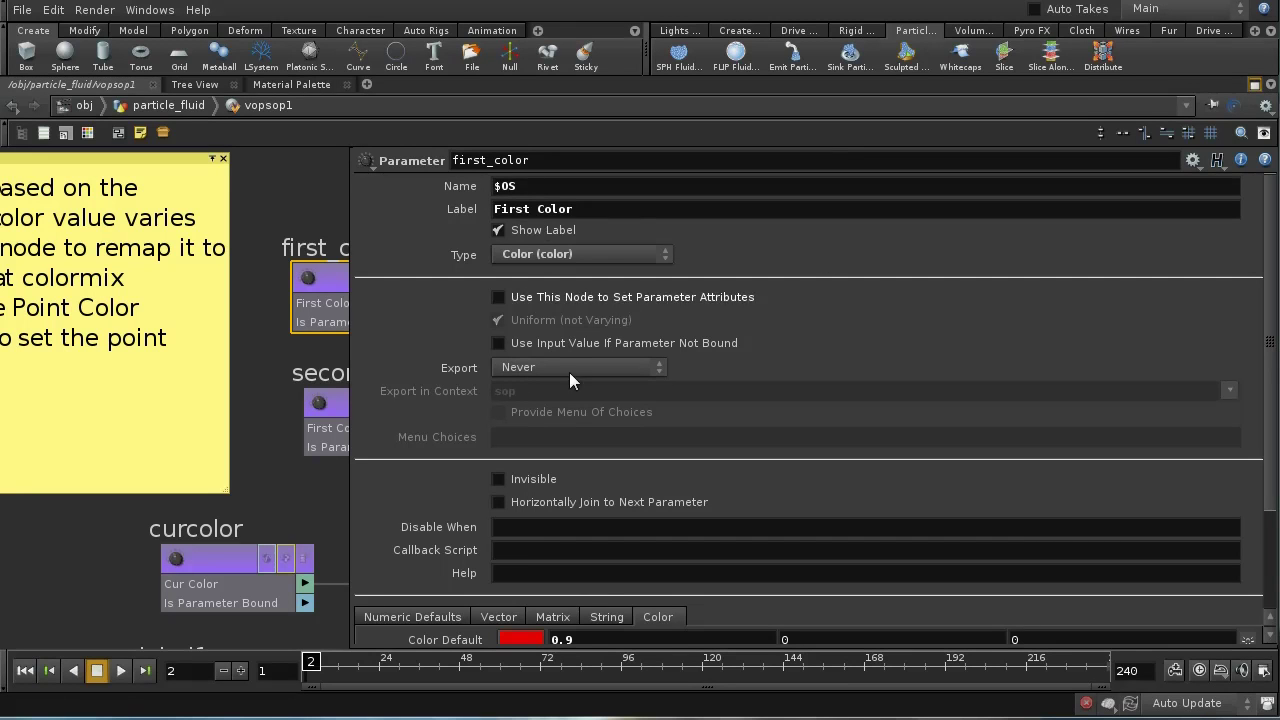
pyautogui.scroll(-5, 1273, 382)
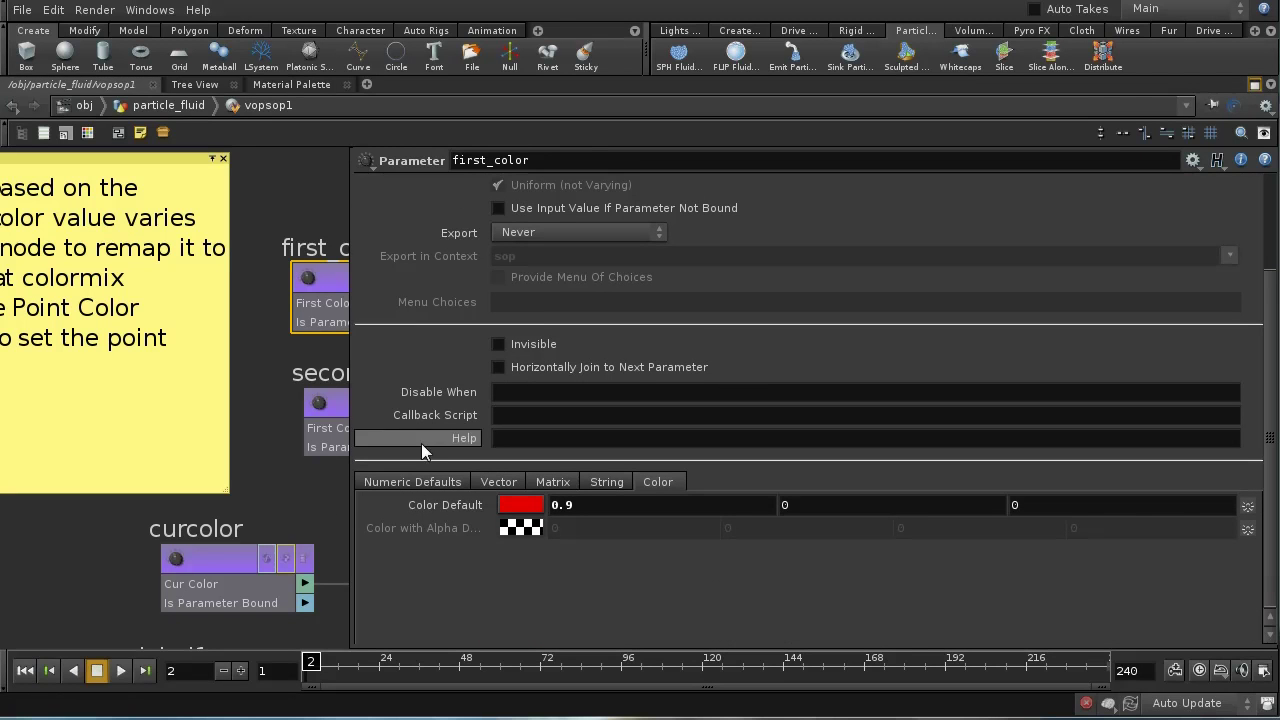
# Step: Check the color parameters exposed on vopsop1, then relabel the second_color parameter inside it as "Second Color"
pyautogui.press('u')
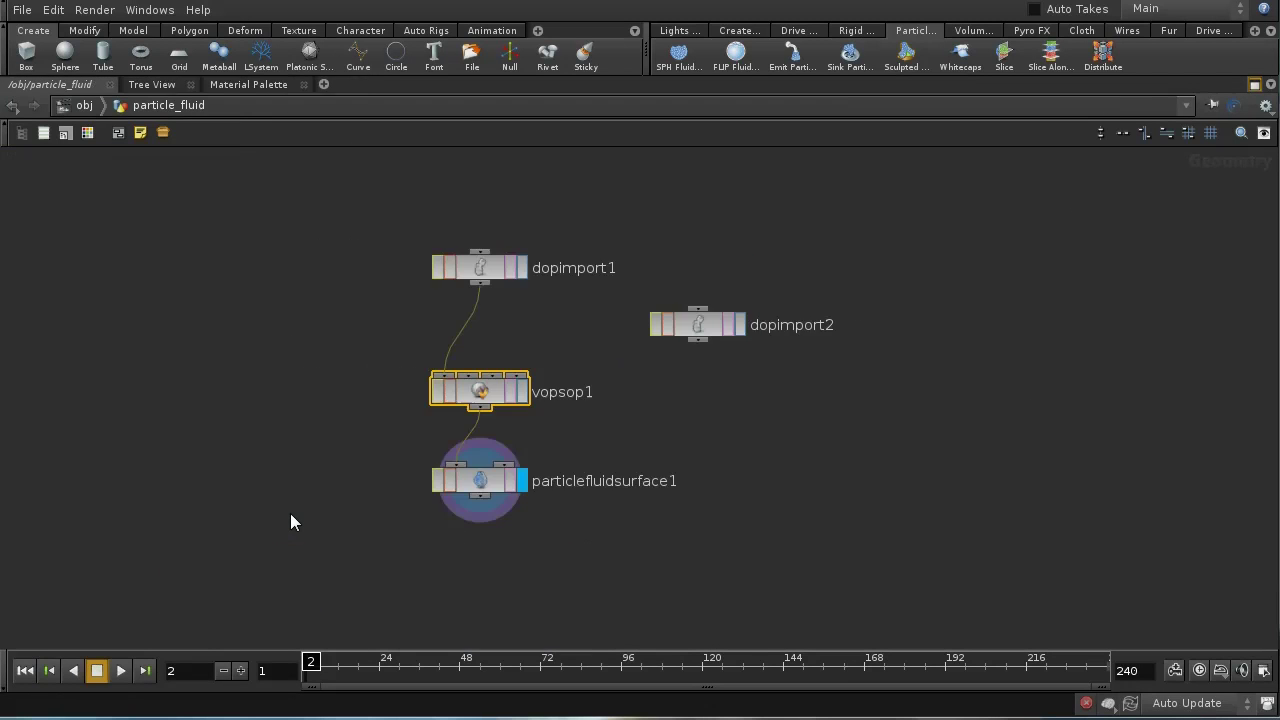
pyautogui.press('p')
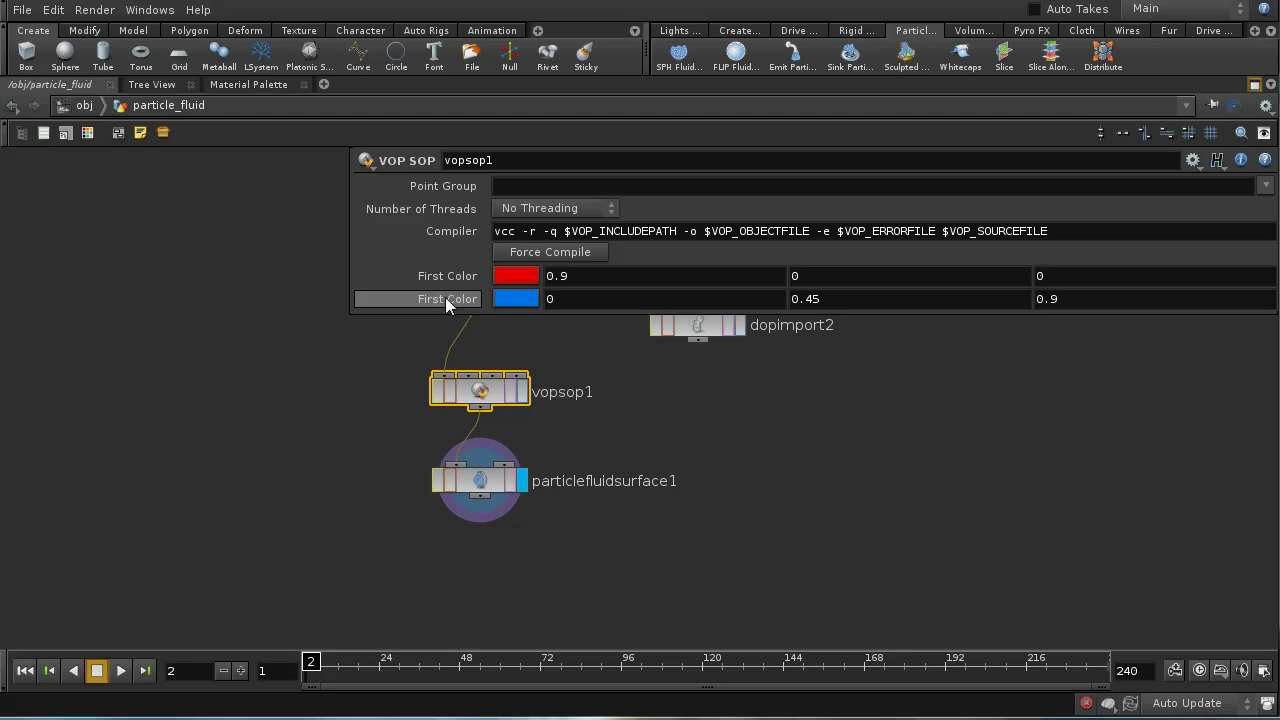
pyautogui.doubleClick(480, 388)
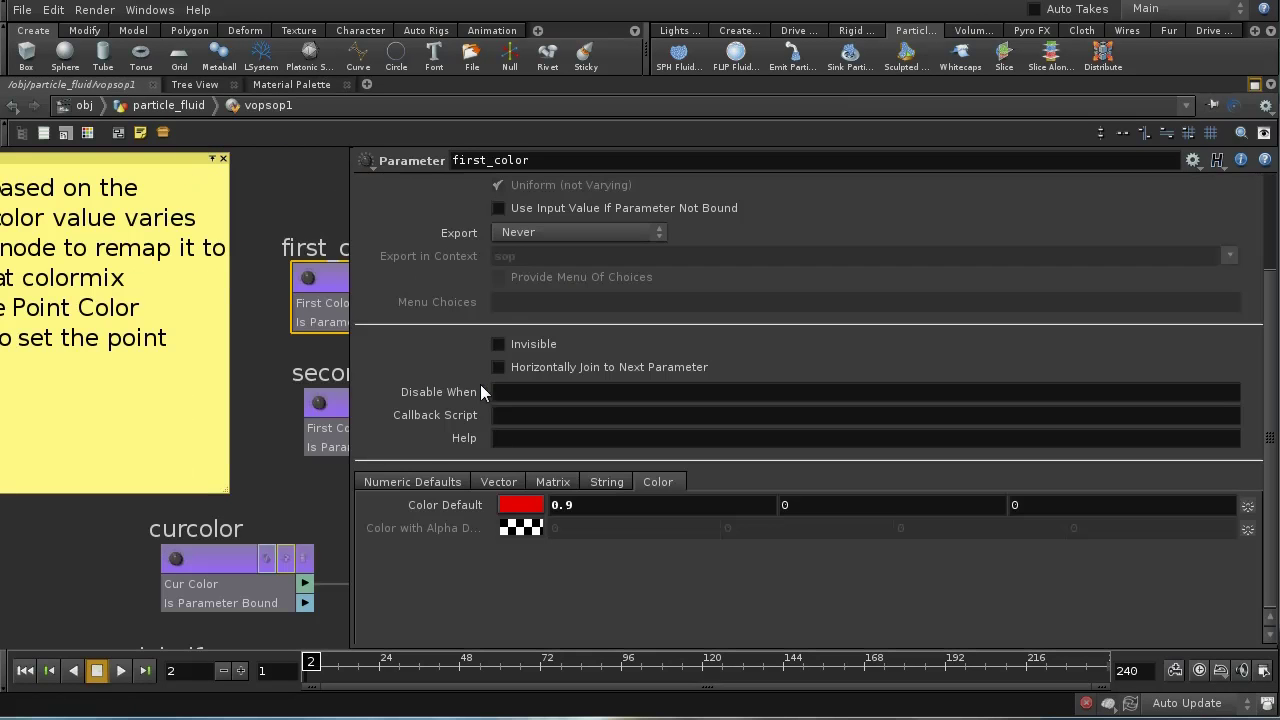
pyautogui.click(320, 405)
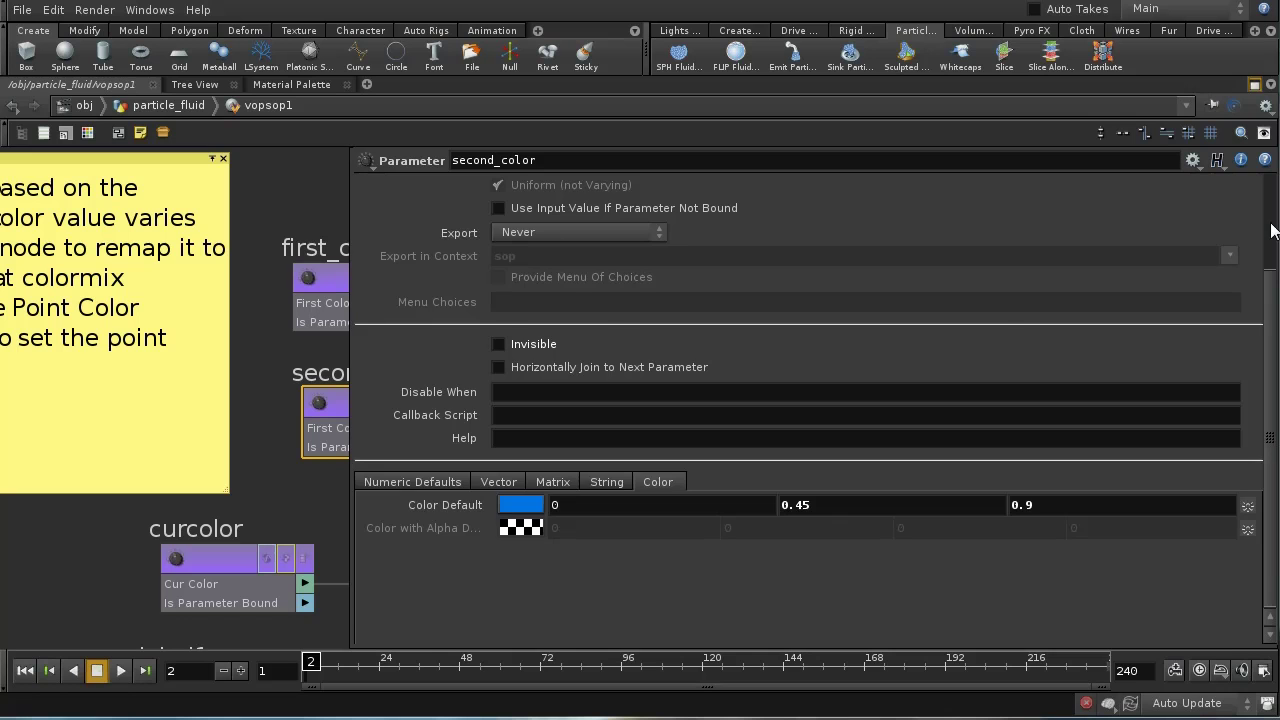
pyautogui.scroll(3, 511, 228)
pyautogui.doubleClick(529, 210)
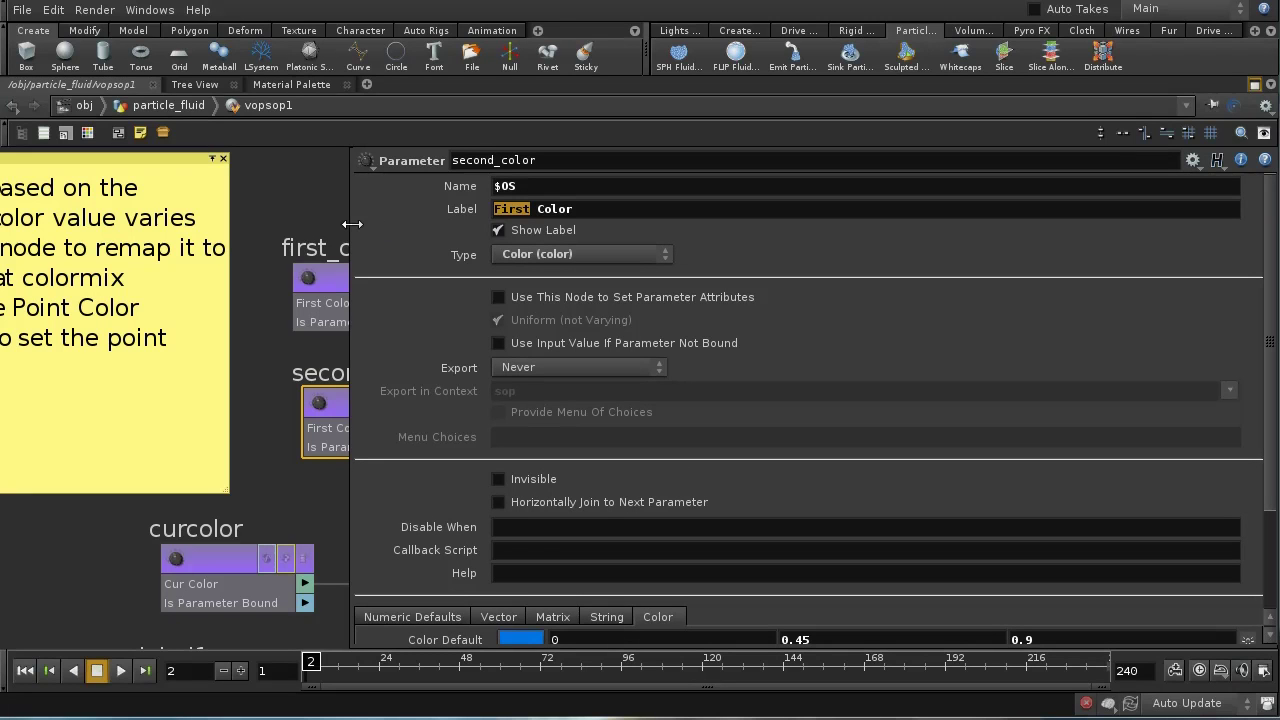
pyautogui.write('Second')
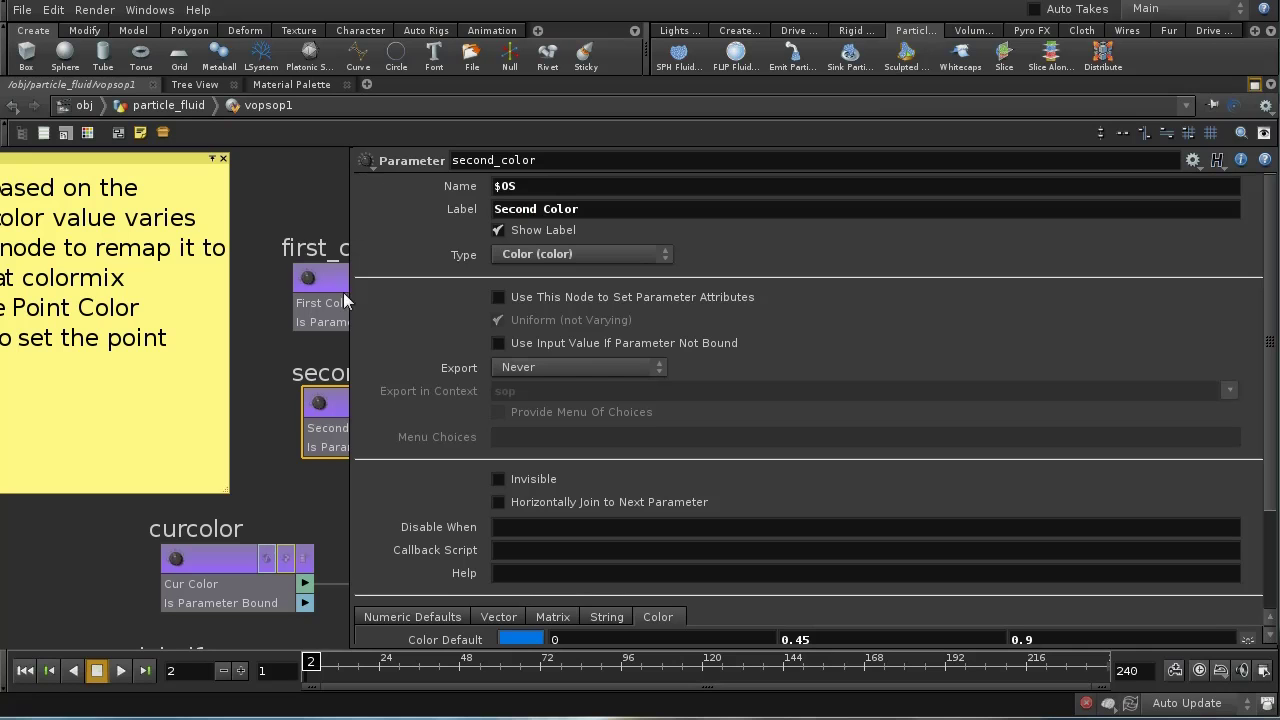
pyautogui.click(265, 443)
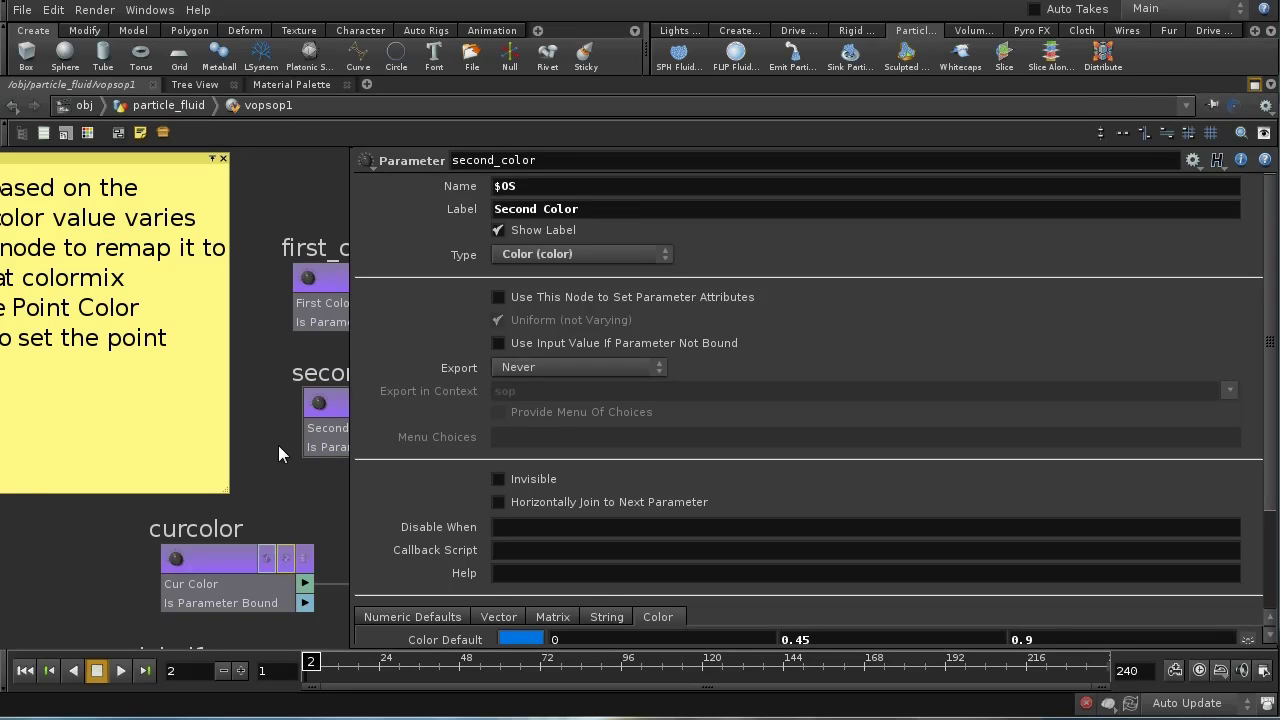
pyautogui.press('p')
# Step: Check the color labels on vopsop1 from the particle_fluid level and return to its VOP network
pyautogui.press('u')
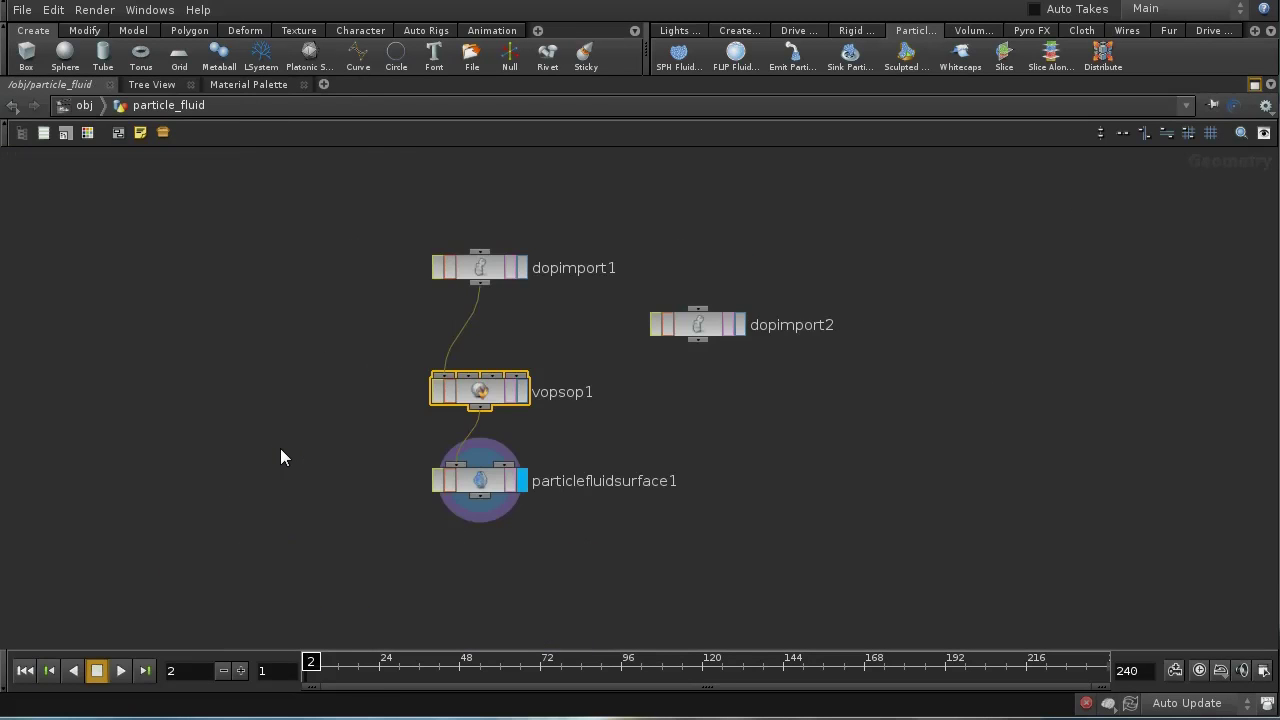
pyautogui.press('p')
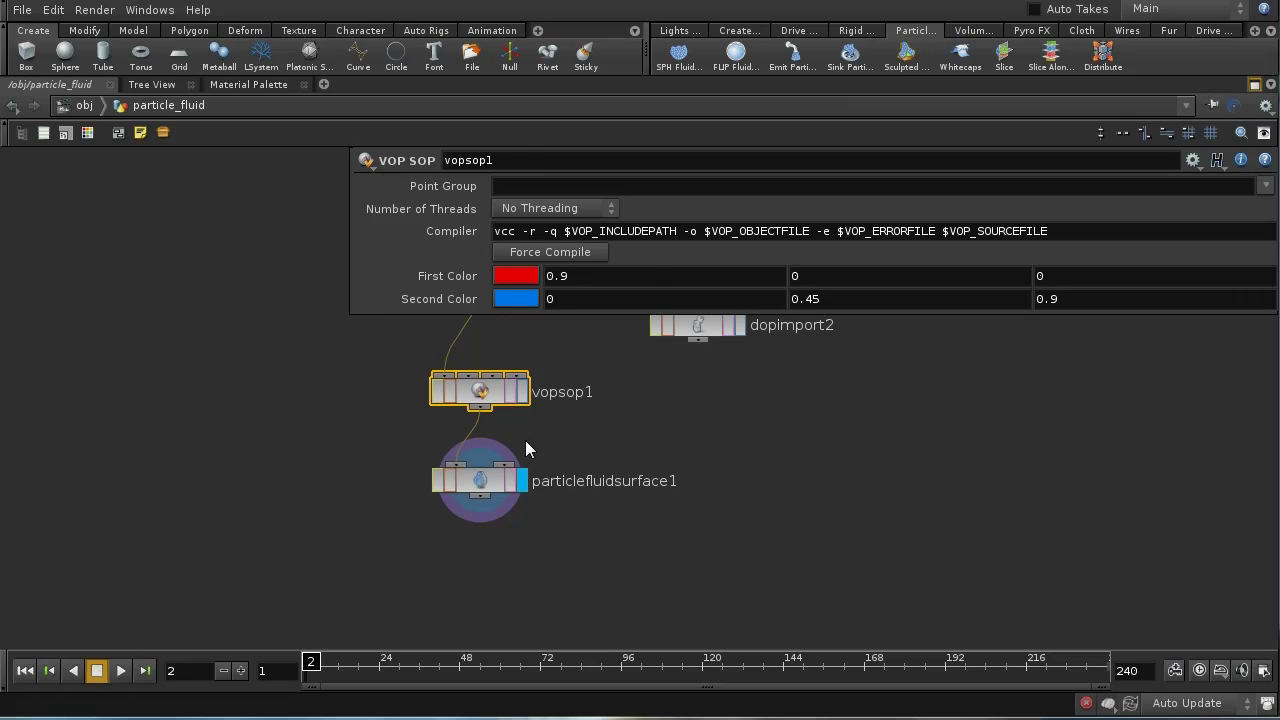
pyautogui.doubleClick(495, 392)
pyautogui.press('Escape')
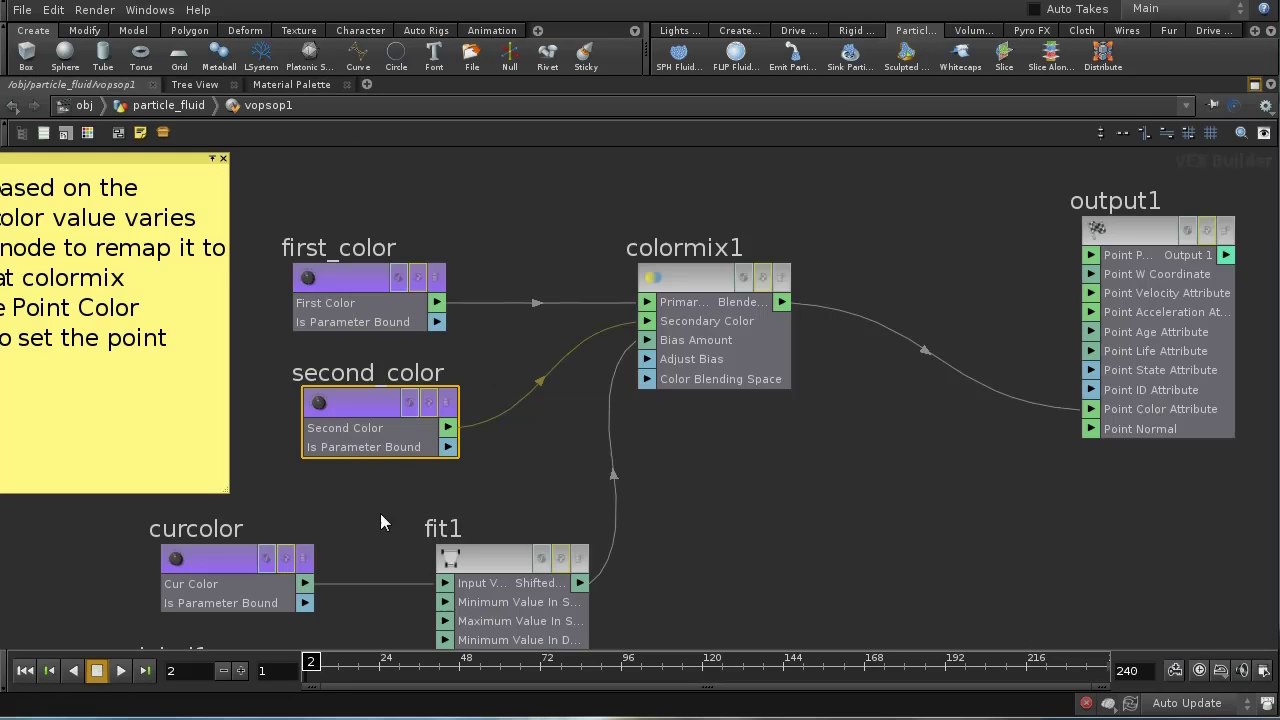
# Step: Examine the curcolor parameter node's name, float type and Invisible setting
pyautogui.moveTo(351, 568); pyautogui.dragTo(375, 494, button='middle')
pyautogui.click(240, 491)
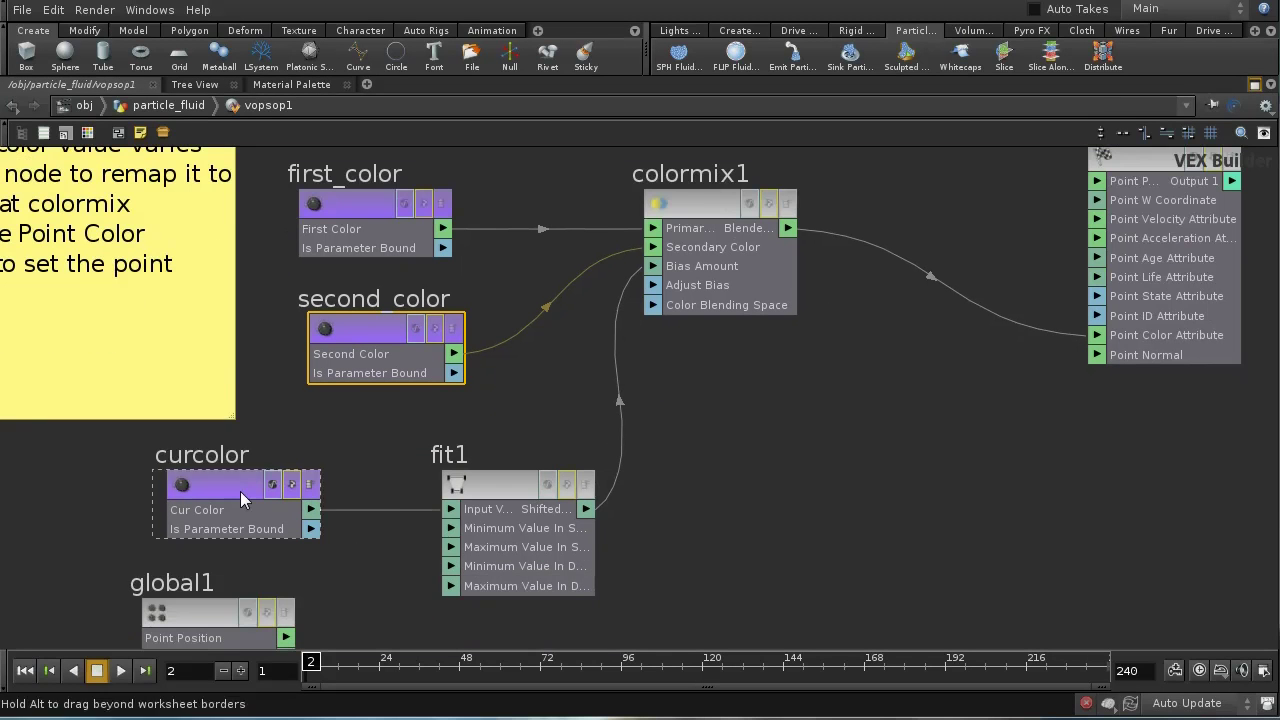
pyautogui.press('p')
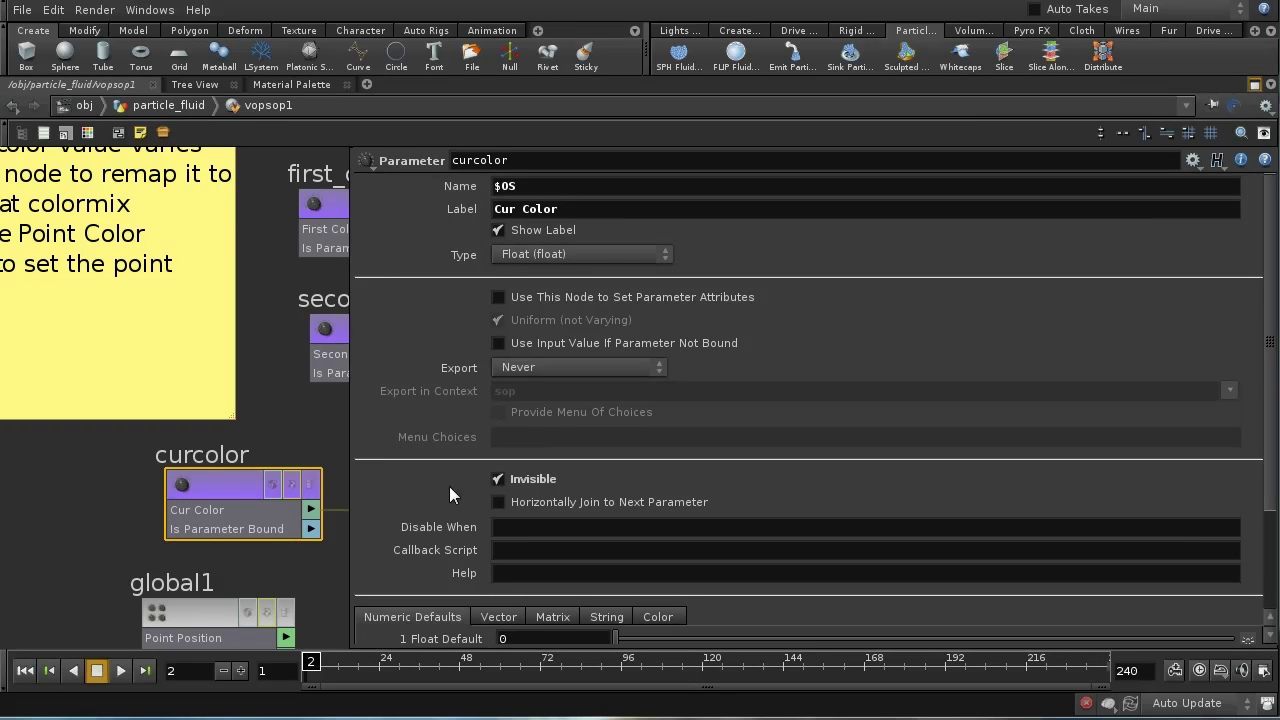
pyautogui.press('p')
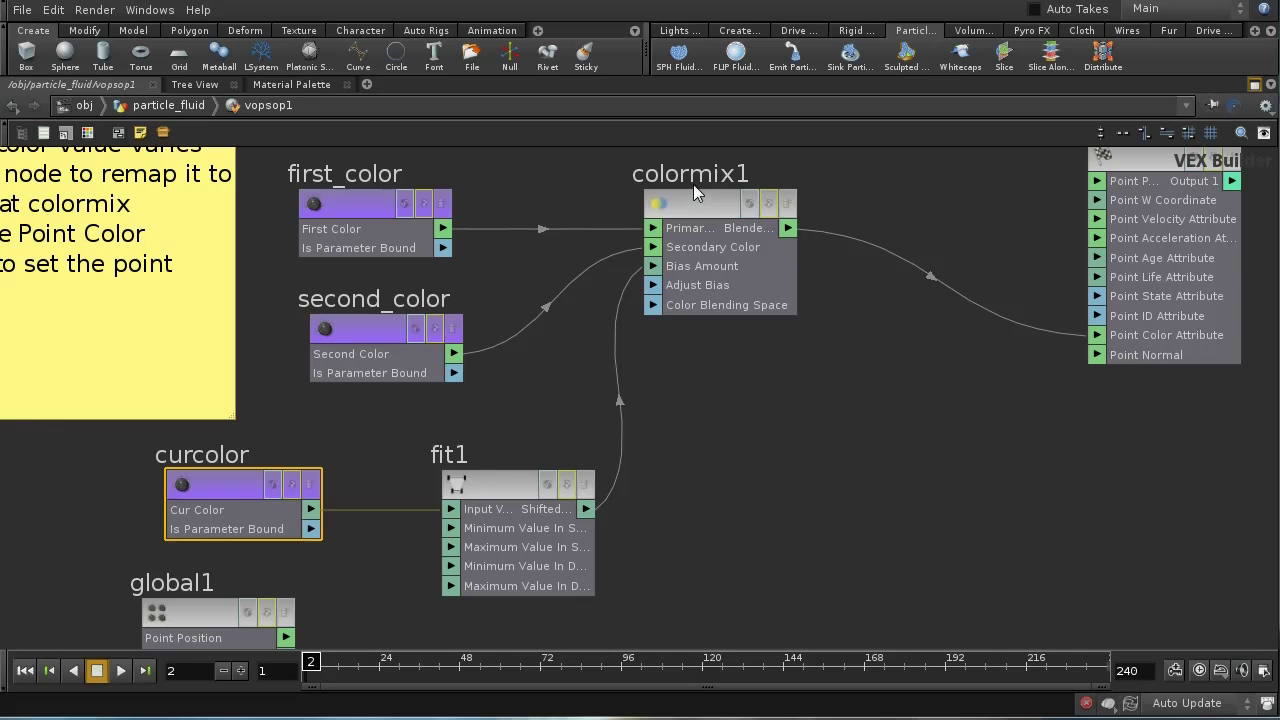
# Step: Inspect fit1 and colormix1 and trace the blended color into output1's Point Color Attribute
pyautogui.click(533, 479)
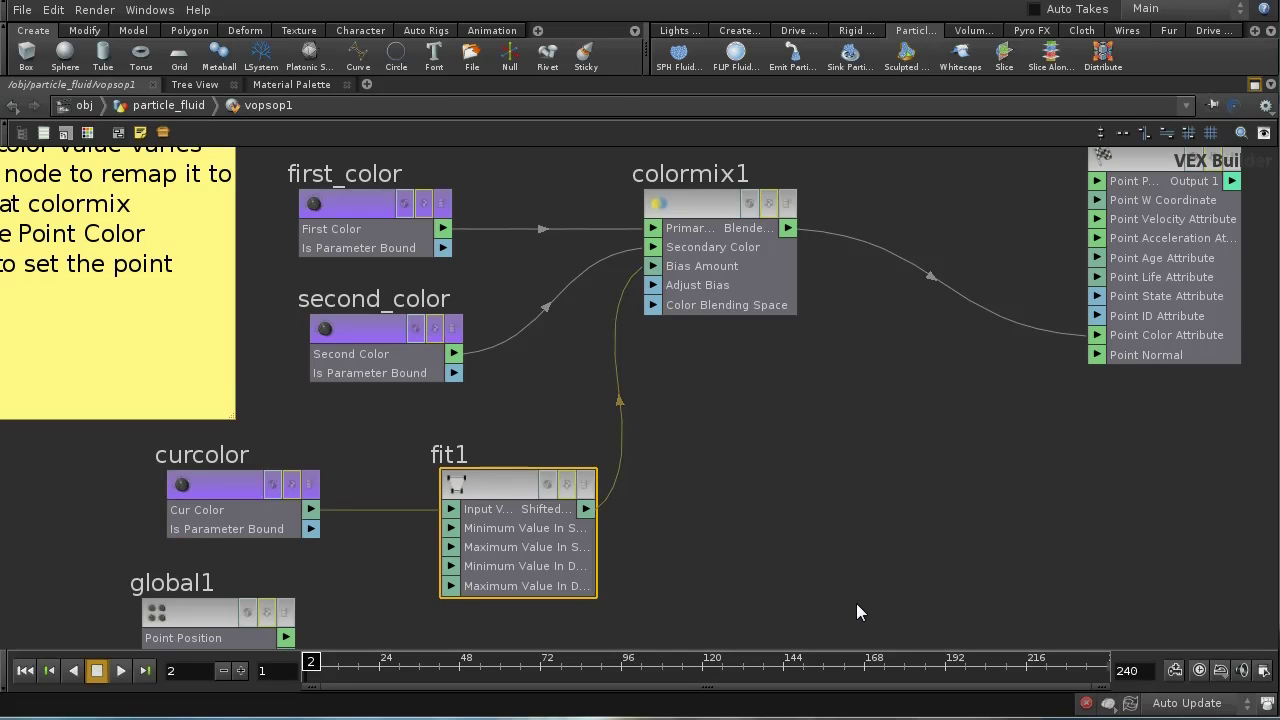
pyautogui.press('p')
pyautogui.click(707, 208)
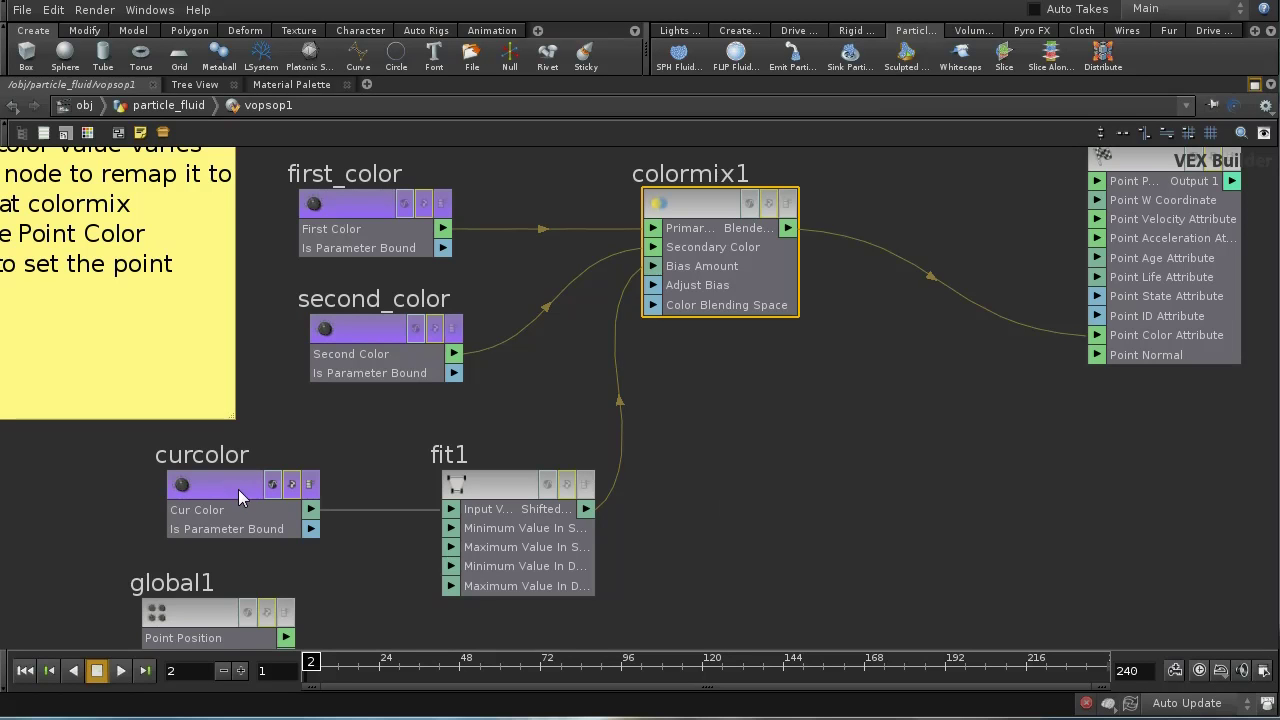
pyautogui.moveTo(860, 499); pyautogui.dragTo(673, 596, button='middle')
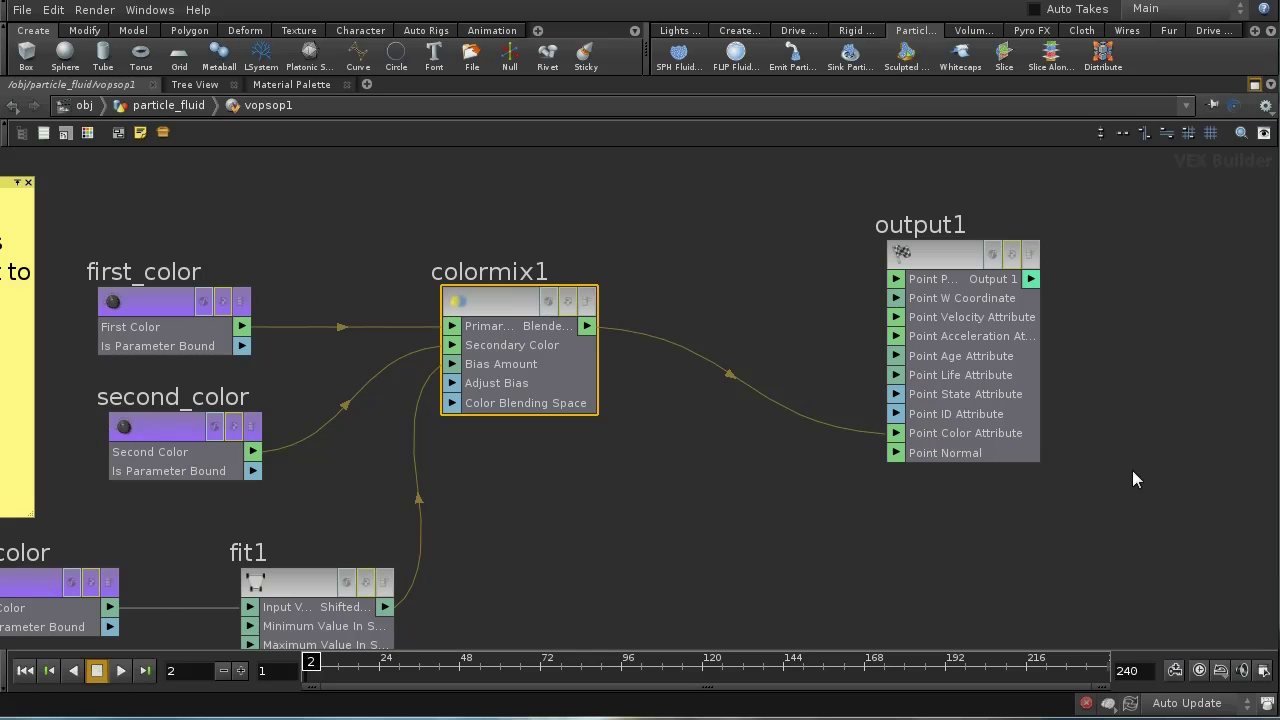
pyautogui.press('p')
pyautogui.press('Escape')
# Step: Go back up to particle_fluid and examine the Attributes settings of particlefluidsurface1
pyautogui.press('u')
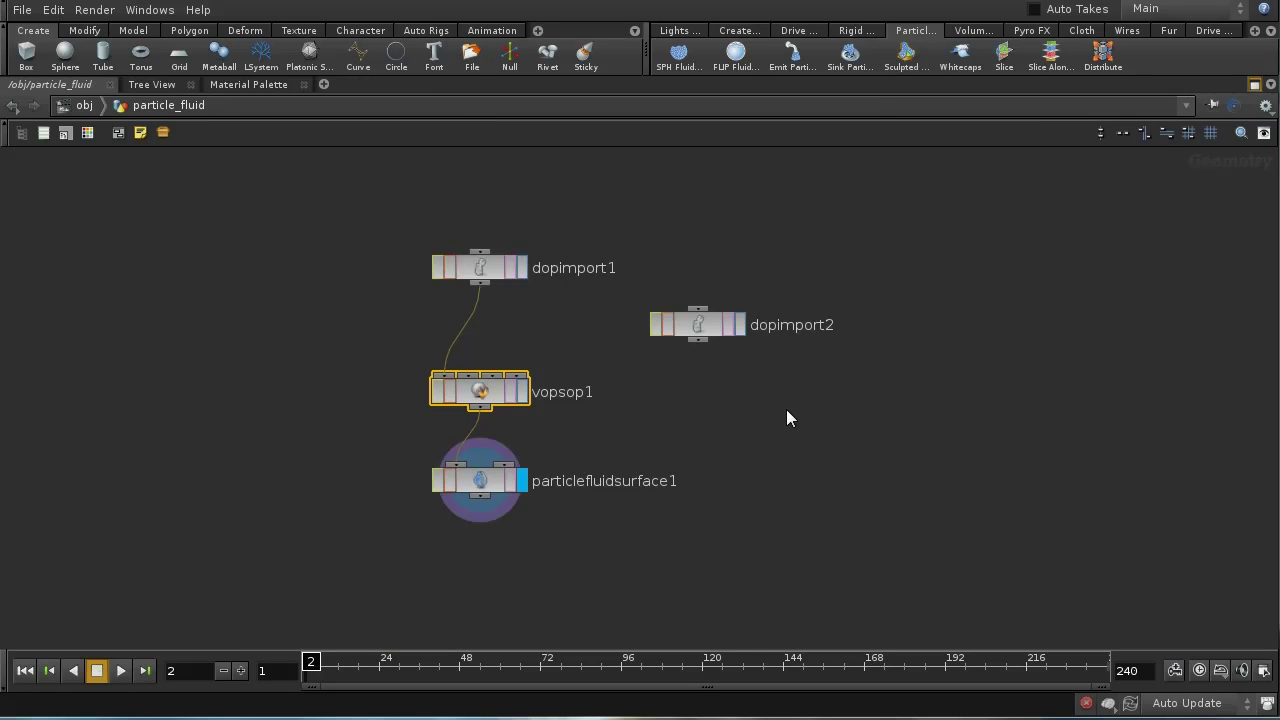
pyautogui.click(486, 478)
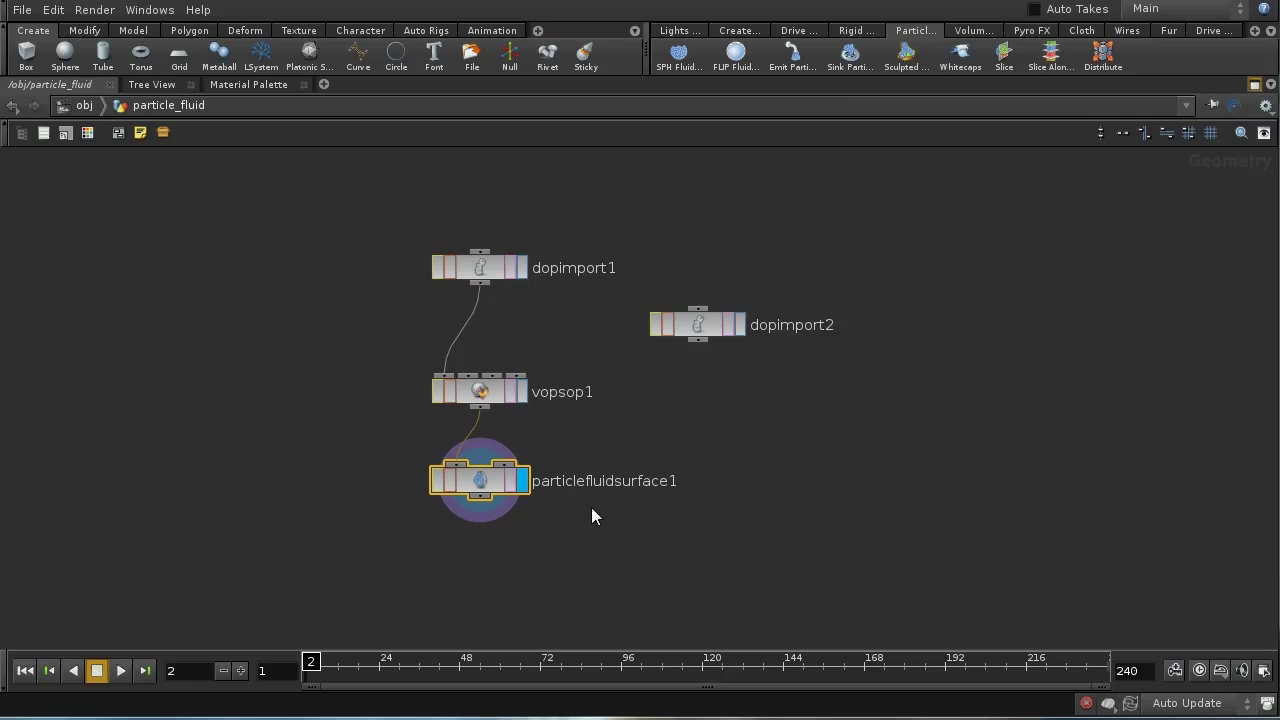
pyautogui.press('p')
pyautogui.click(695, 185)
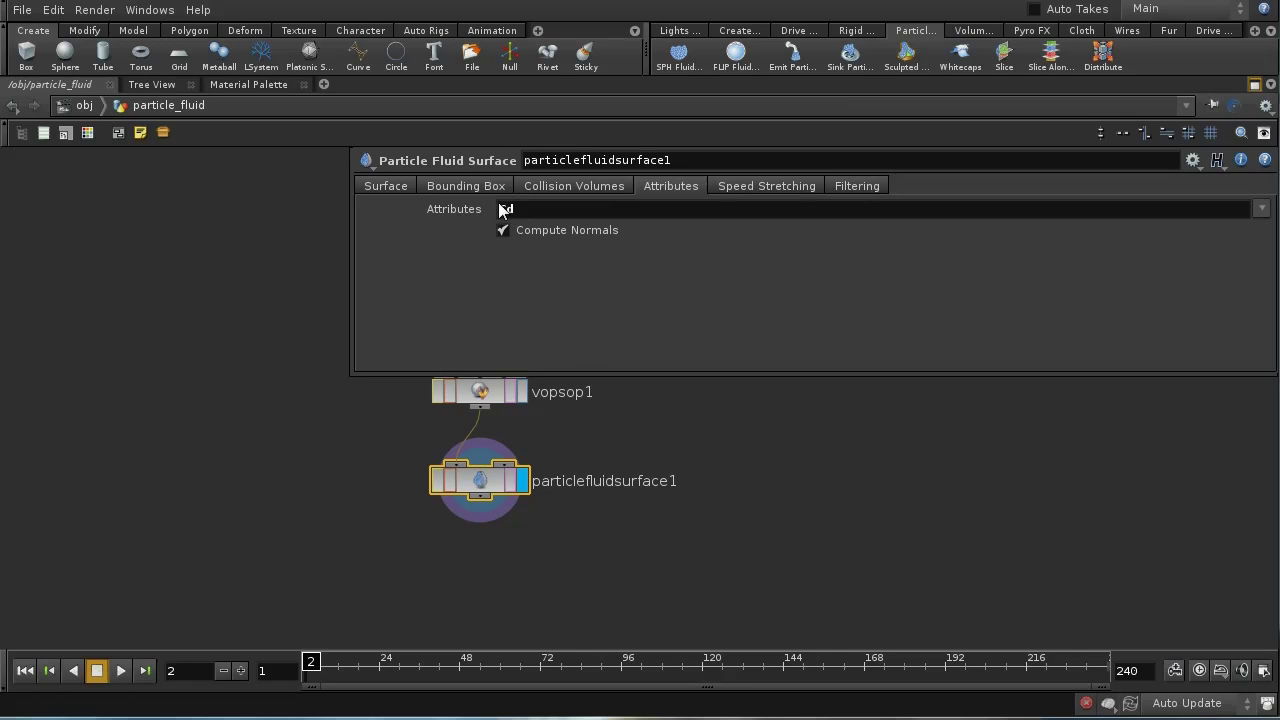
pyautogui.press('p')
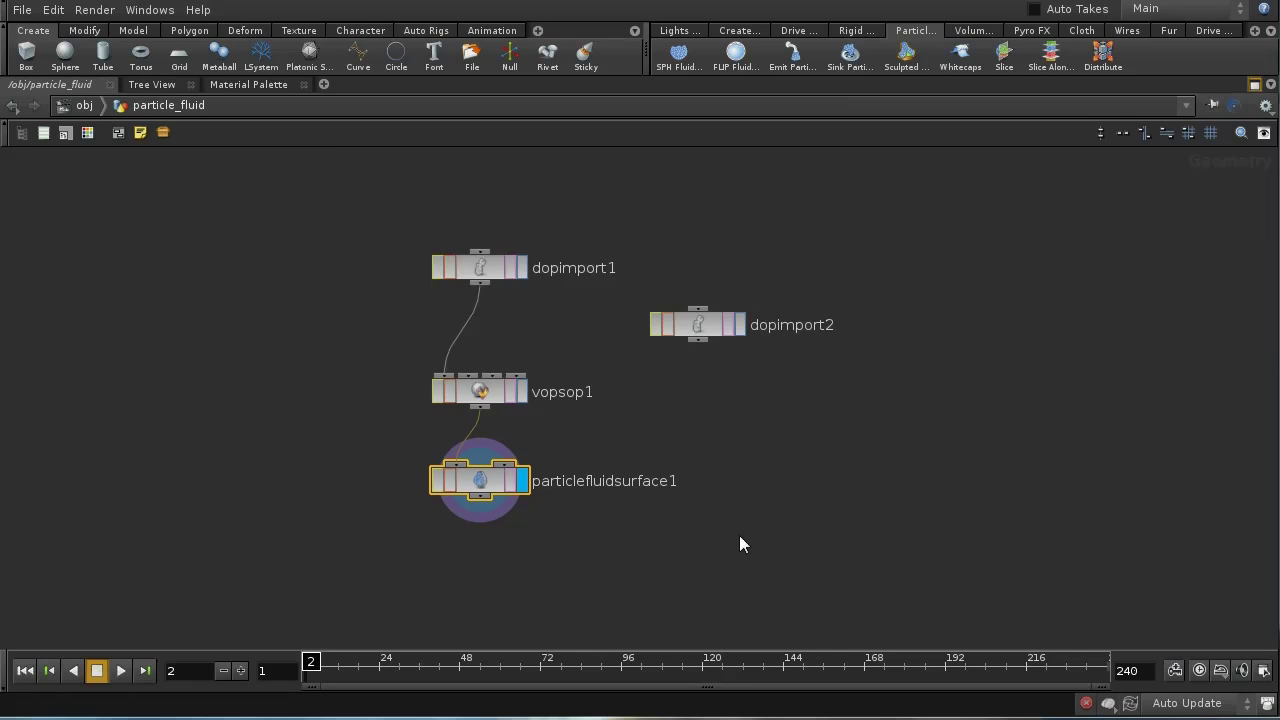
# Step: Restore the multi-pane layout with the 3D viewport and play the fluid simulation, stopping at frame 65
pyautogui.click(1255, 85)
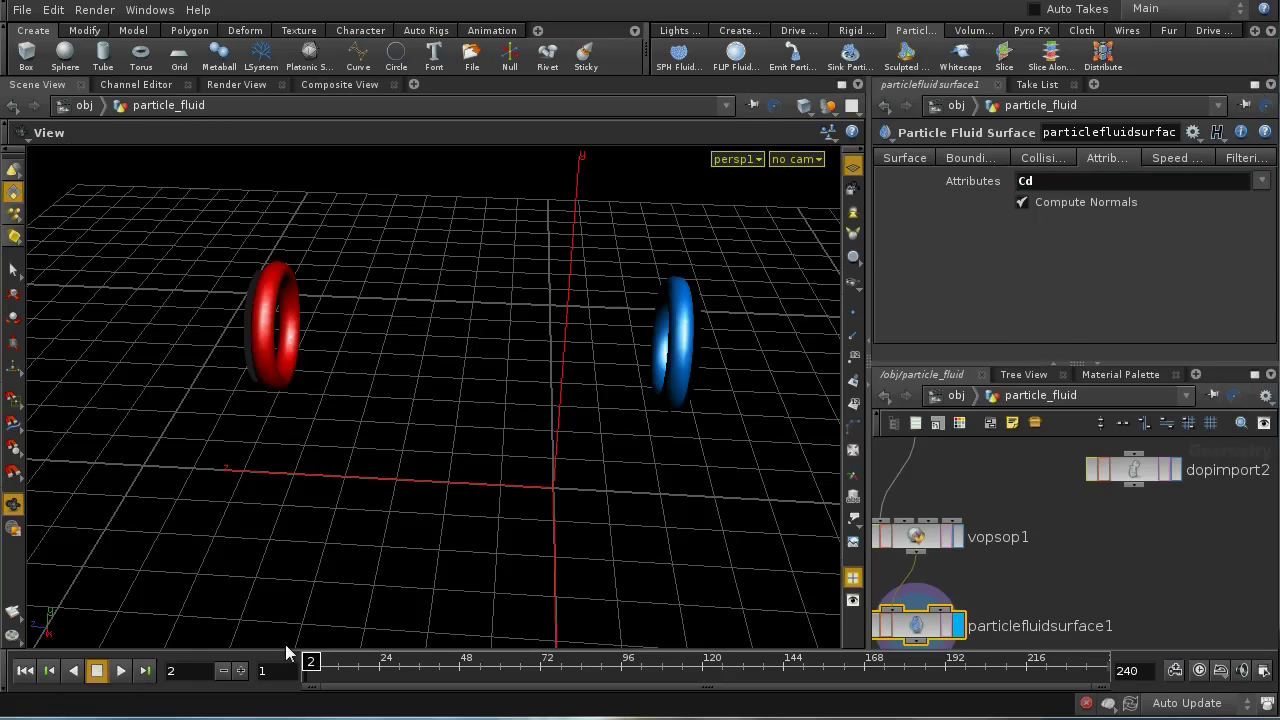
pyautogui.click(121, 672)
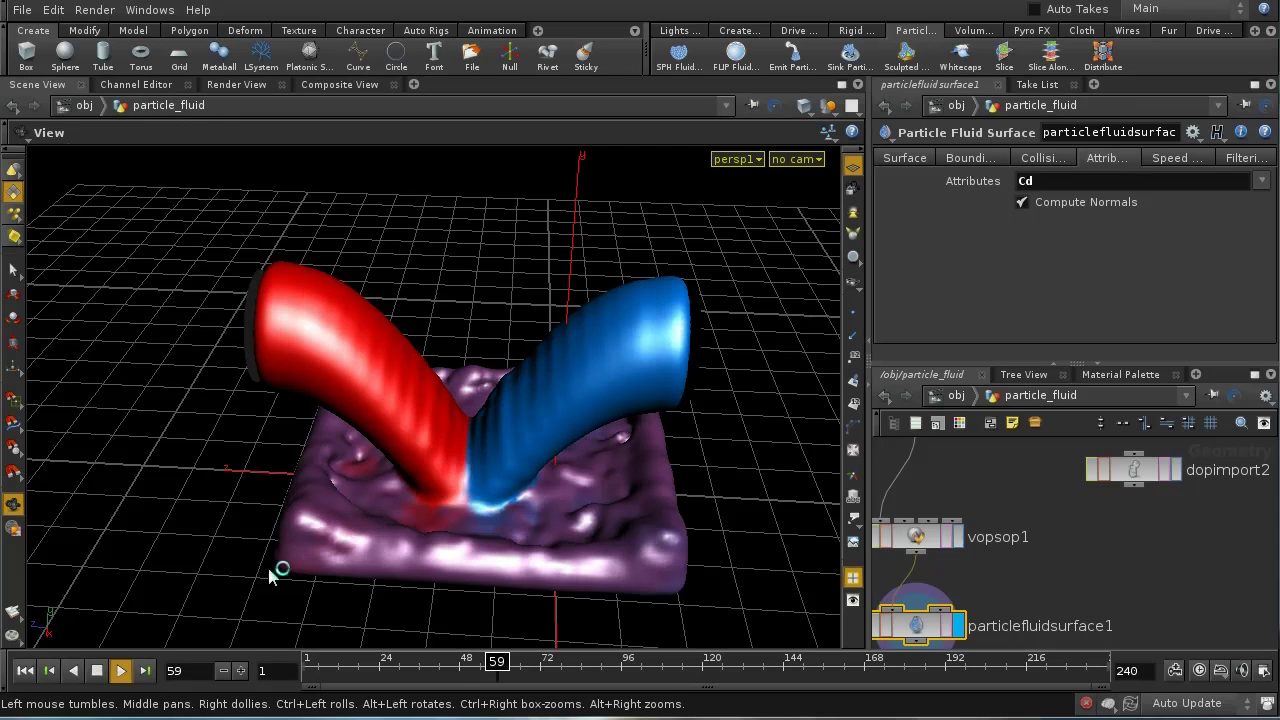
pyautogui.click(100, 676)
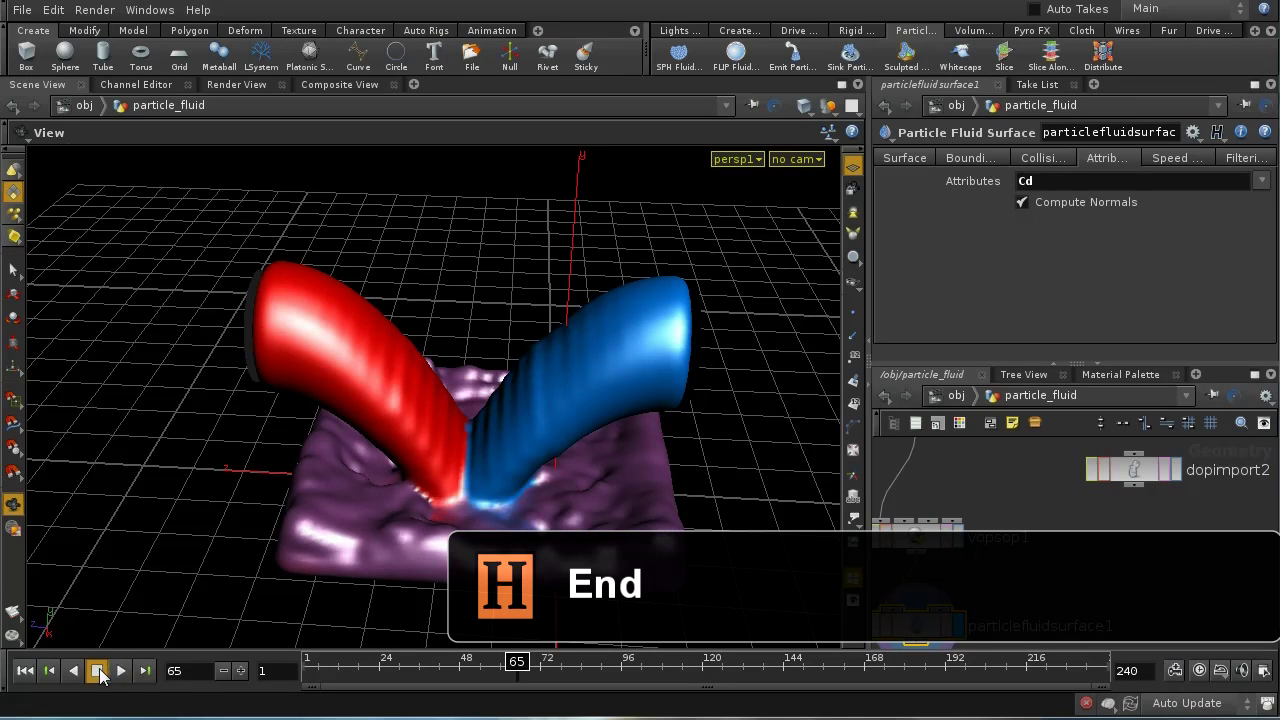